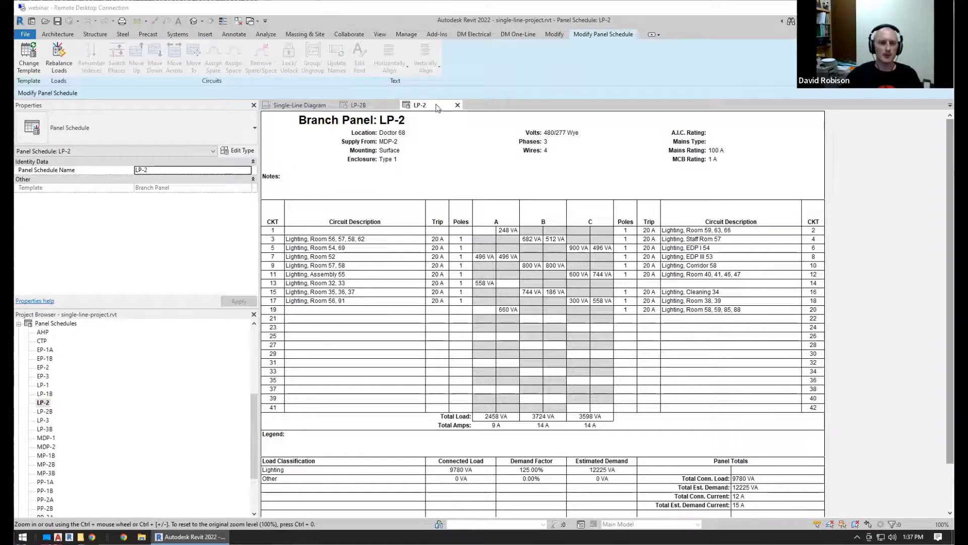
Create a new schedule for the Electrical Equipment category and open its schedule properties.
left_click_drag(253, 427, 257, 346)
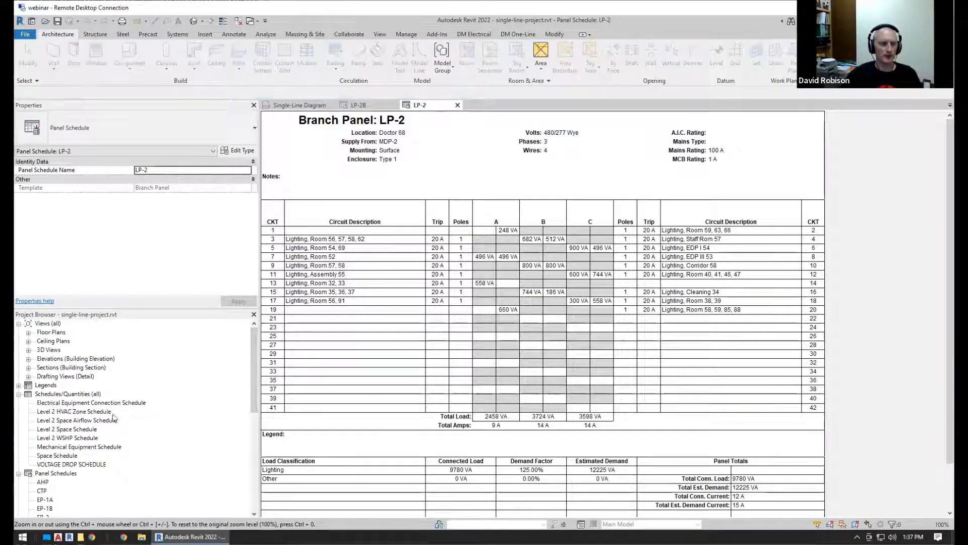
right_click(66, 395)
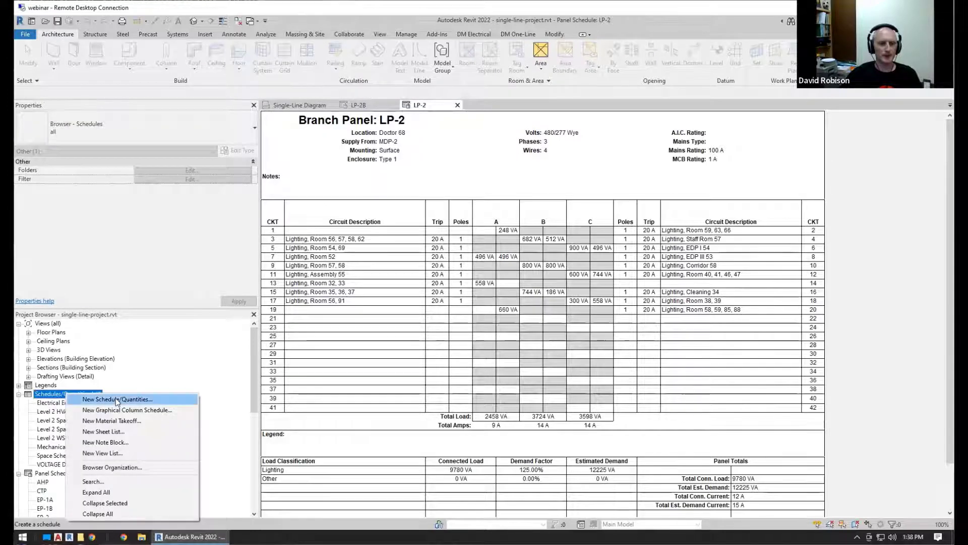
left_click(116, 399)
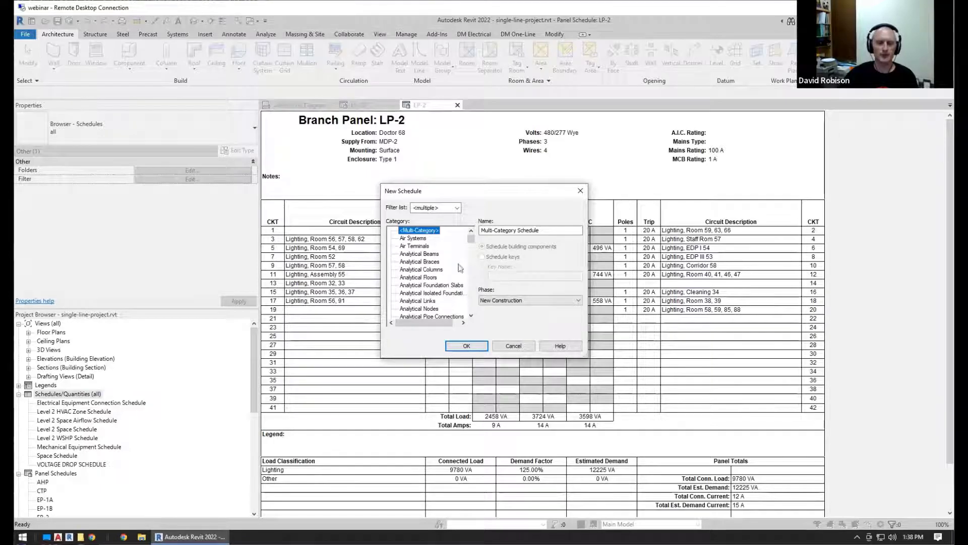
left_click(419, 254)
key("e")
left_click(437, 308)
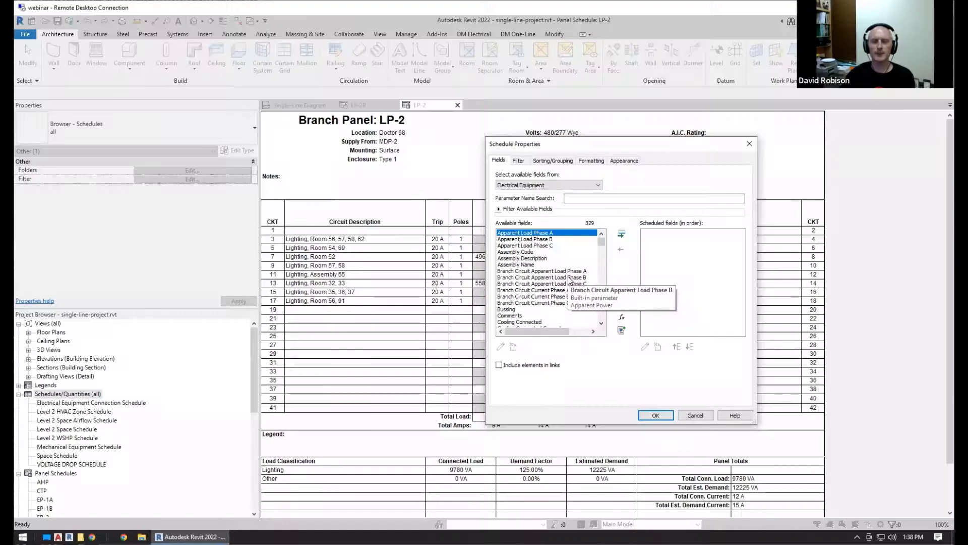
Search the available parameters for "name" and add Panel Name to the scheduled fields.
left_click(590, 199)
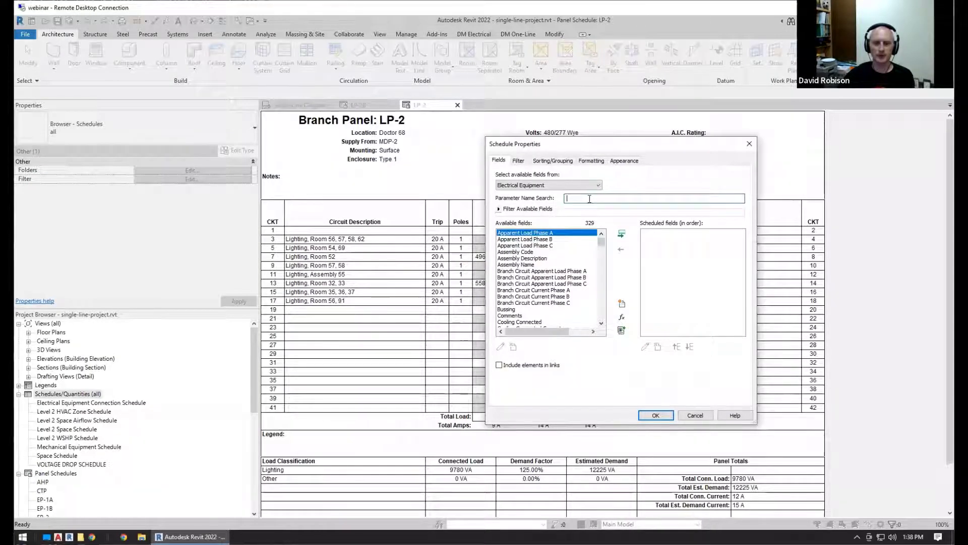
type("name")
double_click(512, 239)
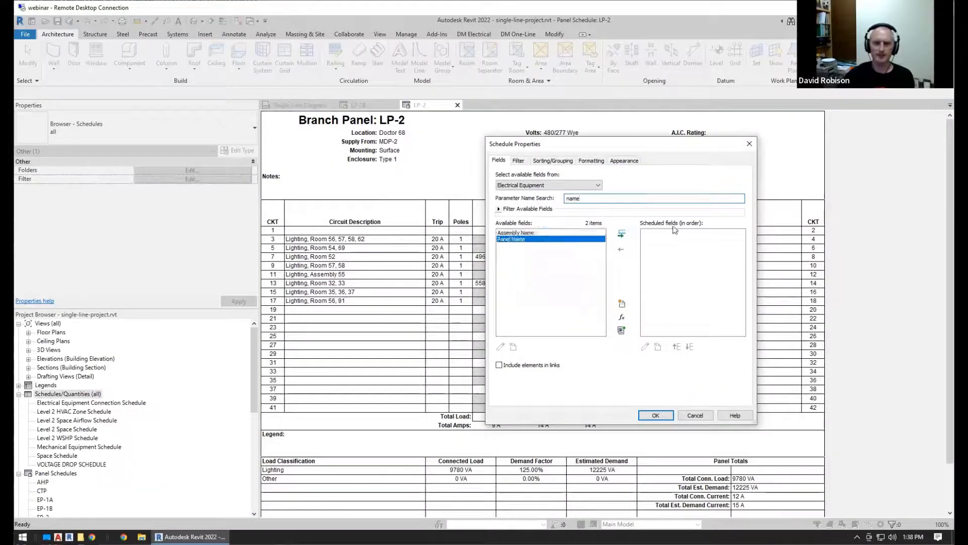
Search the parameters for "disconne" and add all the DMEN and DMET main disconnect parameters to the scheduled fields.
double_click(573, 199)
type("disconne")
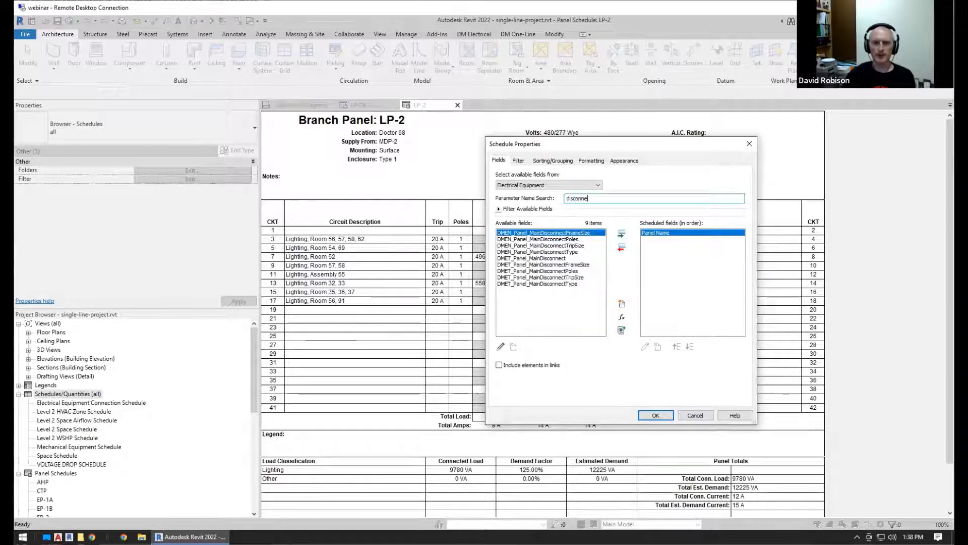
left_click_drag(595, 145, 468, 151)
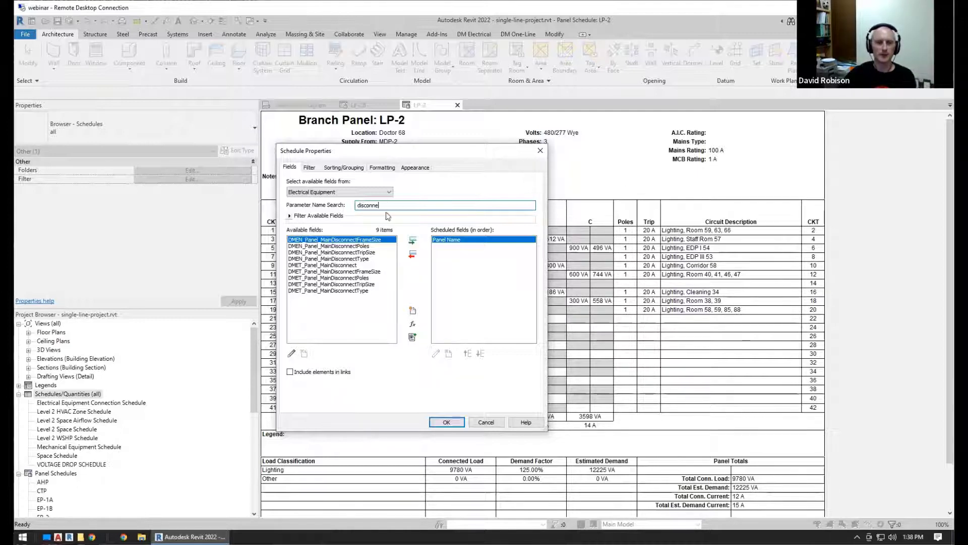
left_click(346, 291, "shift")
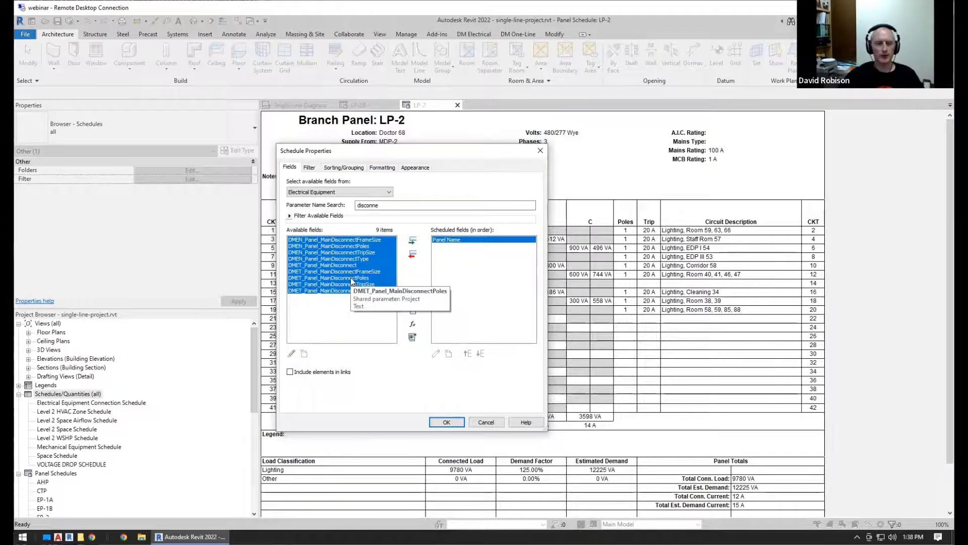
left_click(413, 240)
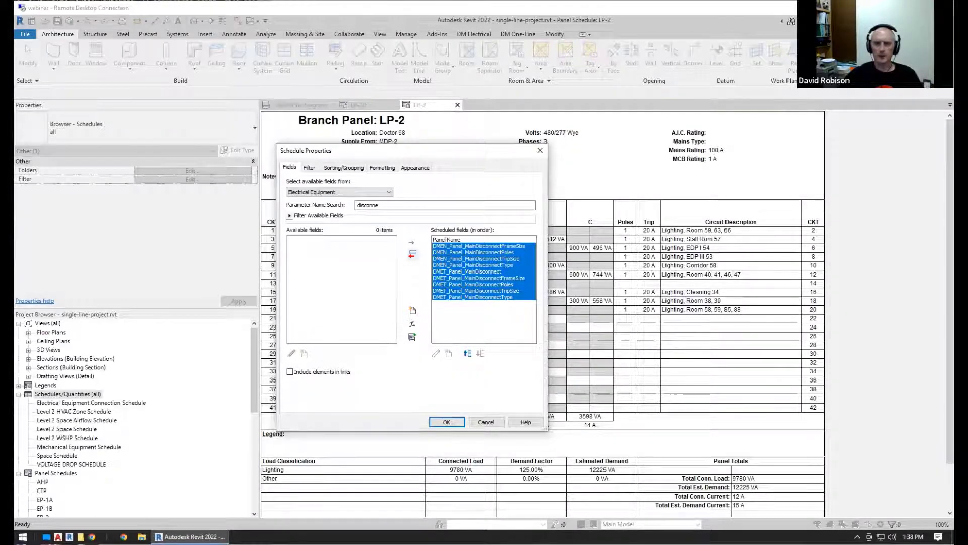
Add the Mains parameter directly after Panel Name in the scheduled fields and generate the schedule.
left_click(439, 240)
double_click(368, 205)
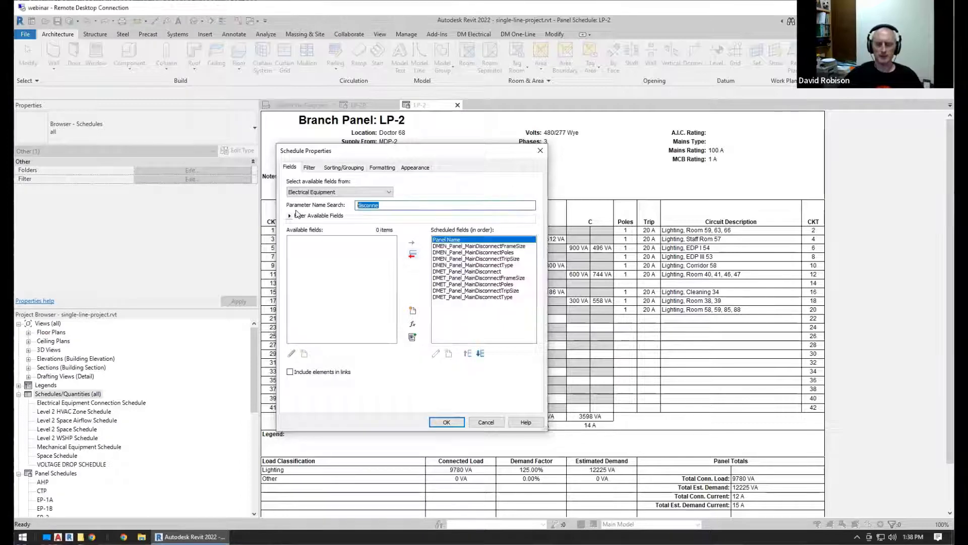
type("mains")
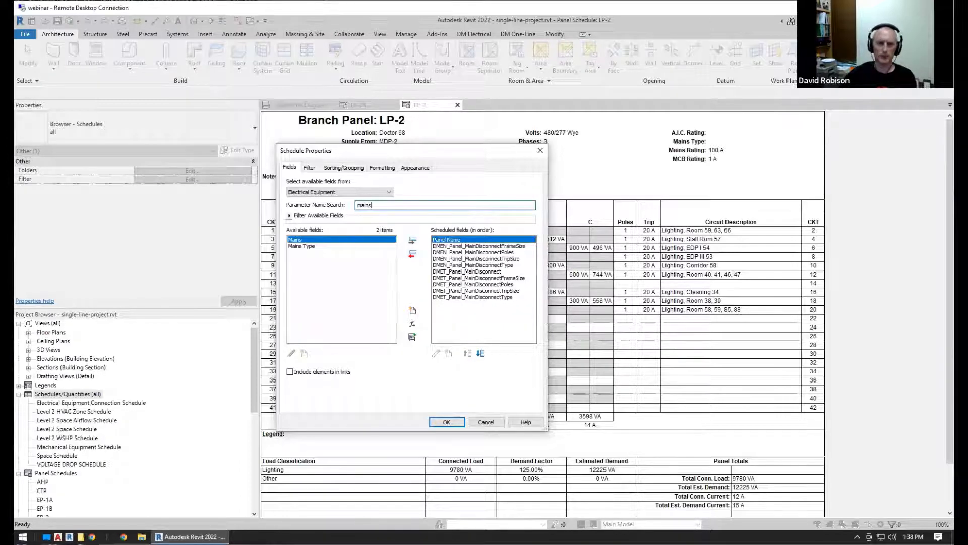
left_click(414, 241)
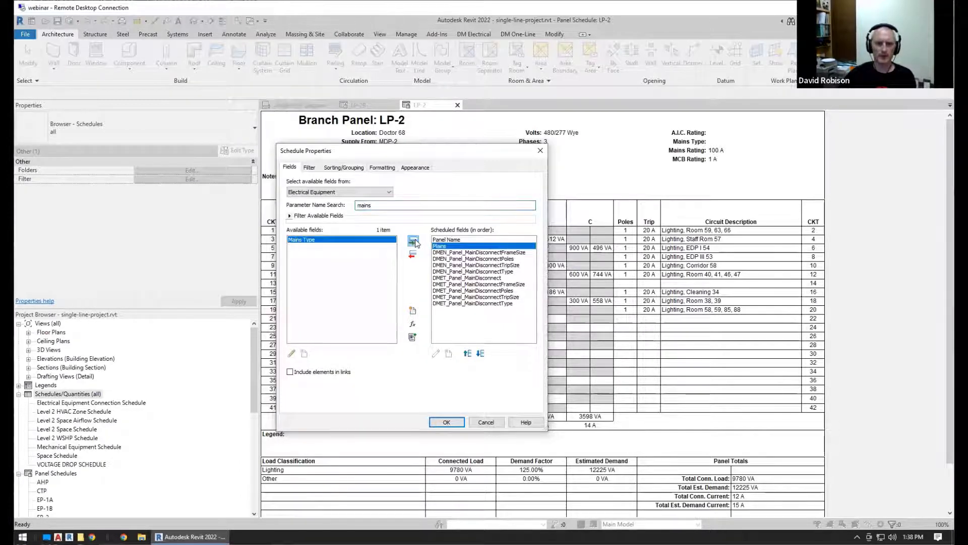
left_click(458, 423)
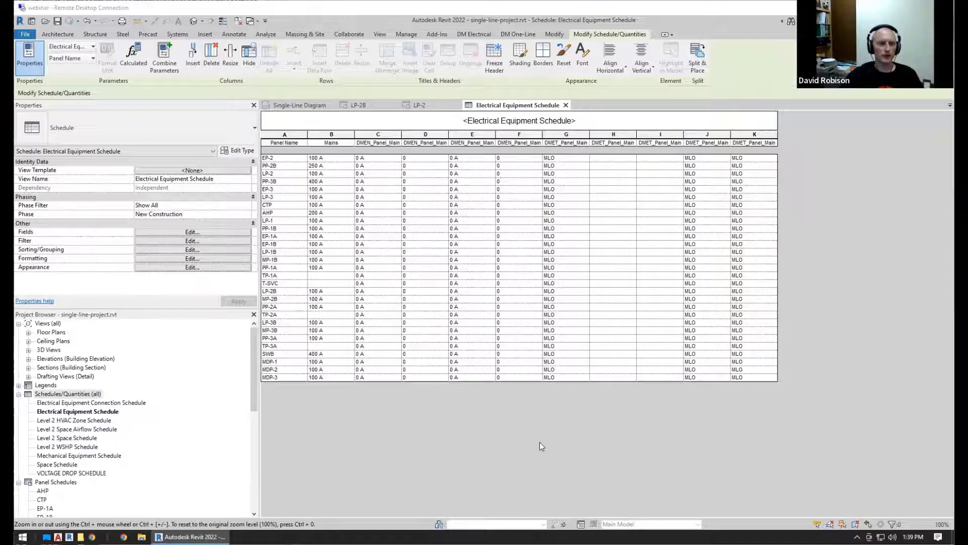
Open the DM Electrical Panel Edit tool and set panel EP-2's main disconnect type to Breaker.
left_click(479, 34)
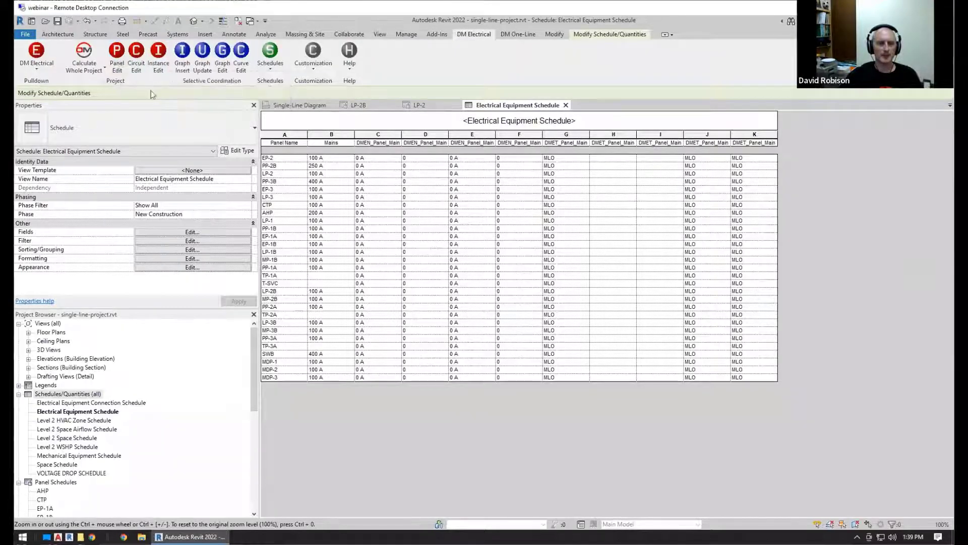
left_click(116, 55)
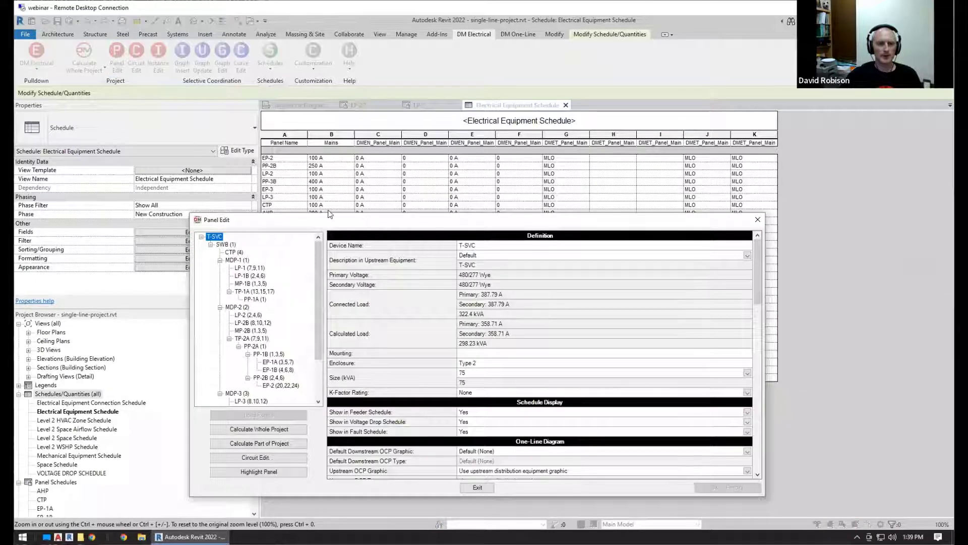
left_click_drag(318, 261, 316, 322)
left_click(281, 331)
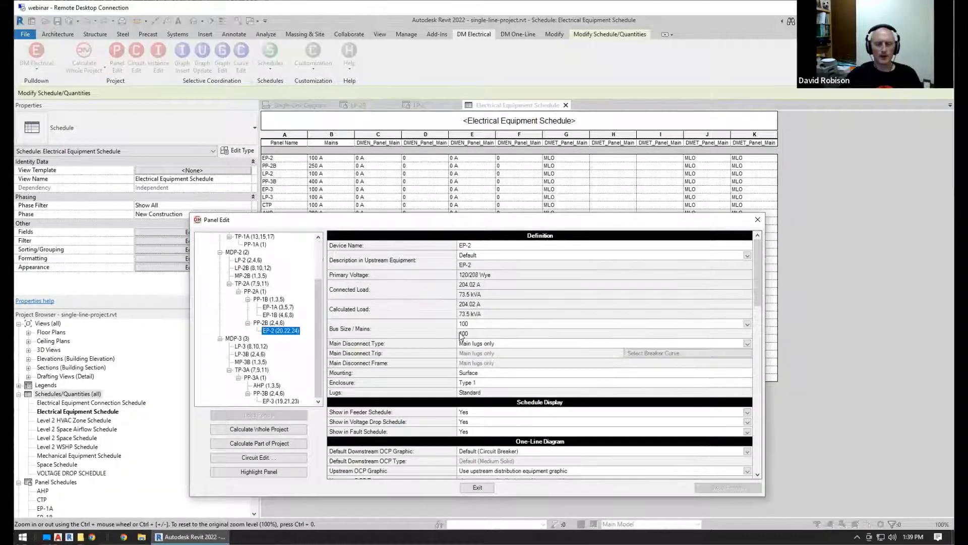
left_click(484, 344)
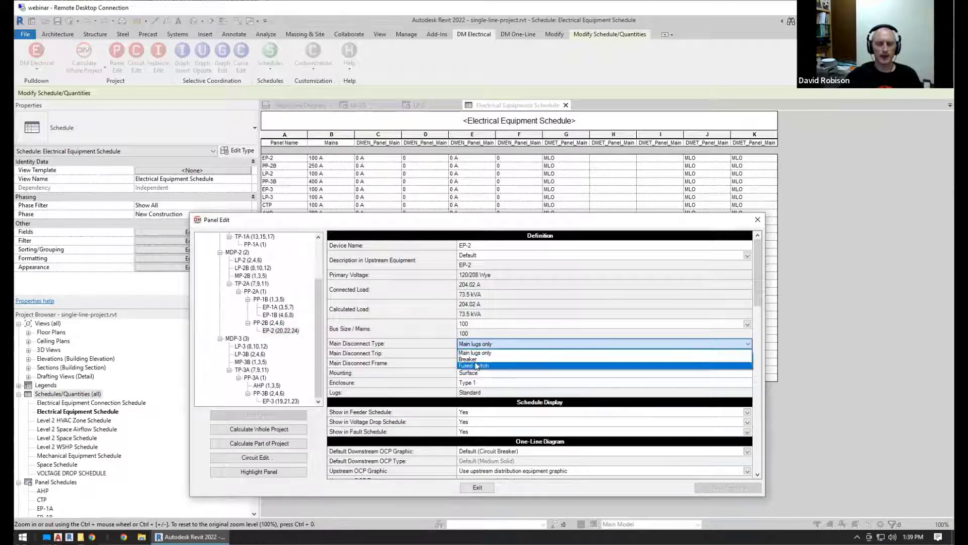
left_click(476, 359)
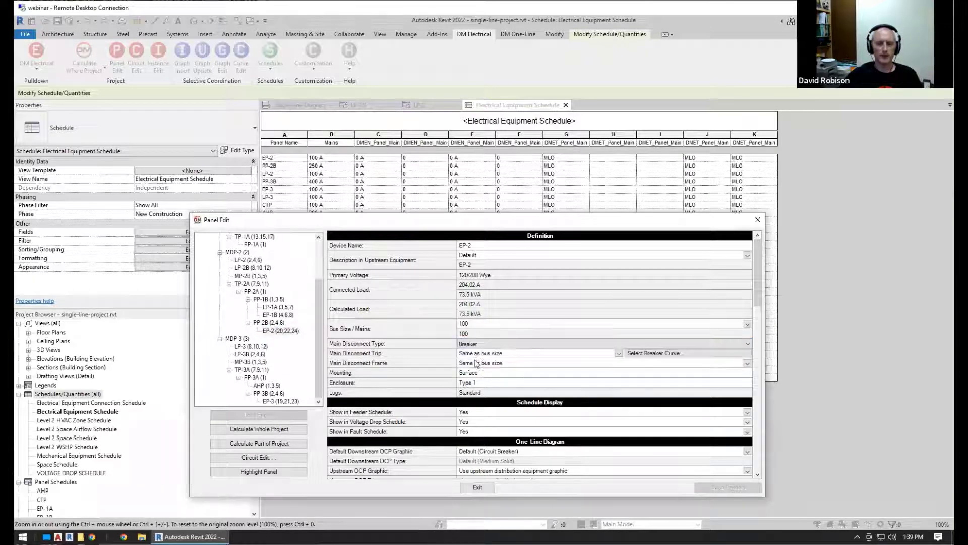
Set EP-2's bus size to 125, commit the panel changes and accept the connected load warning.
left_click(477, 324)
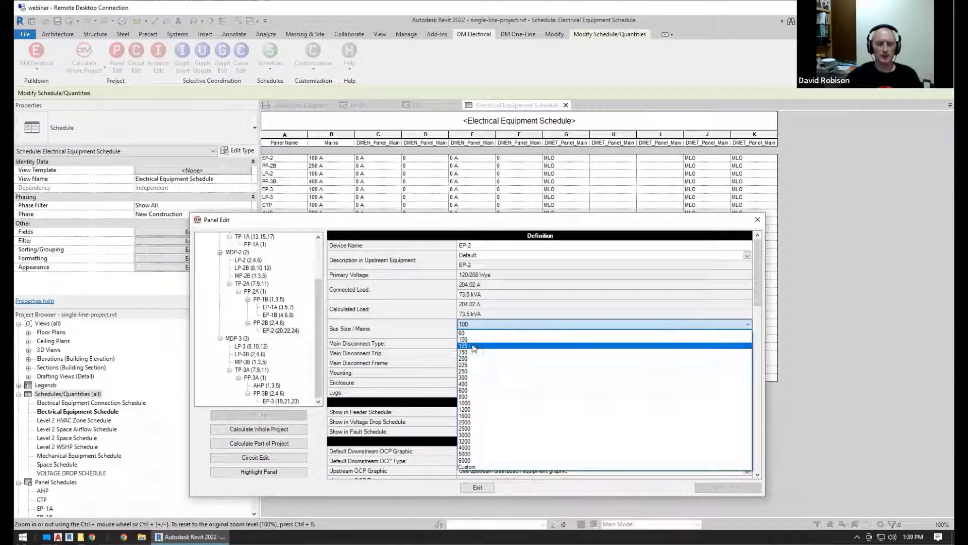
left_click(468, 345)
left_click(397, 333)
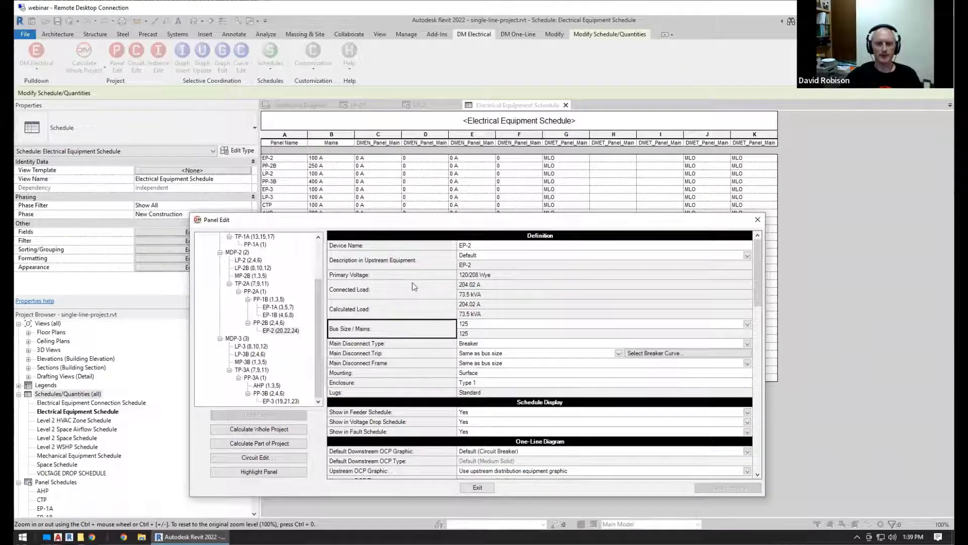
left_click(285, 329)
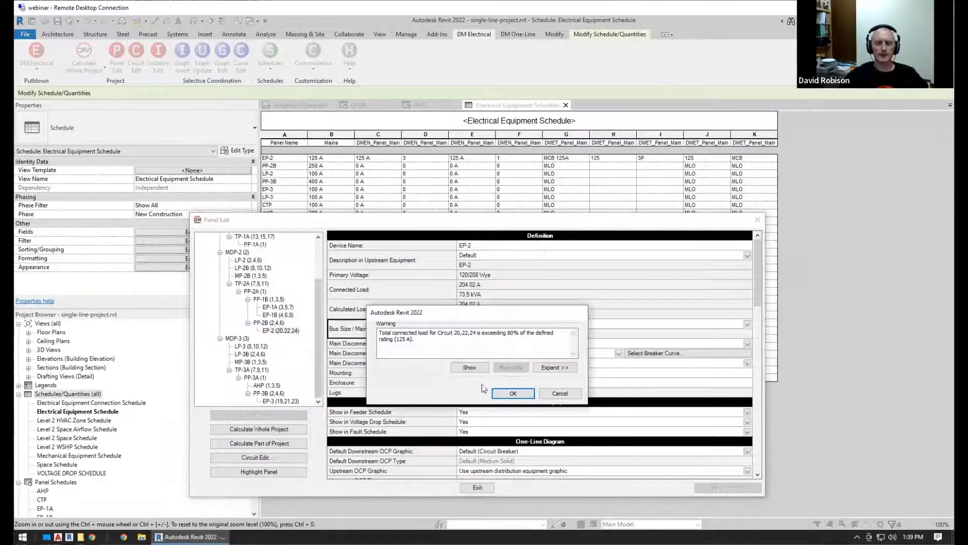
left_click(514, 397)
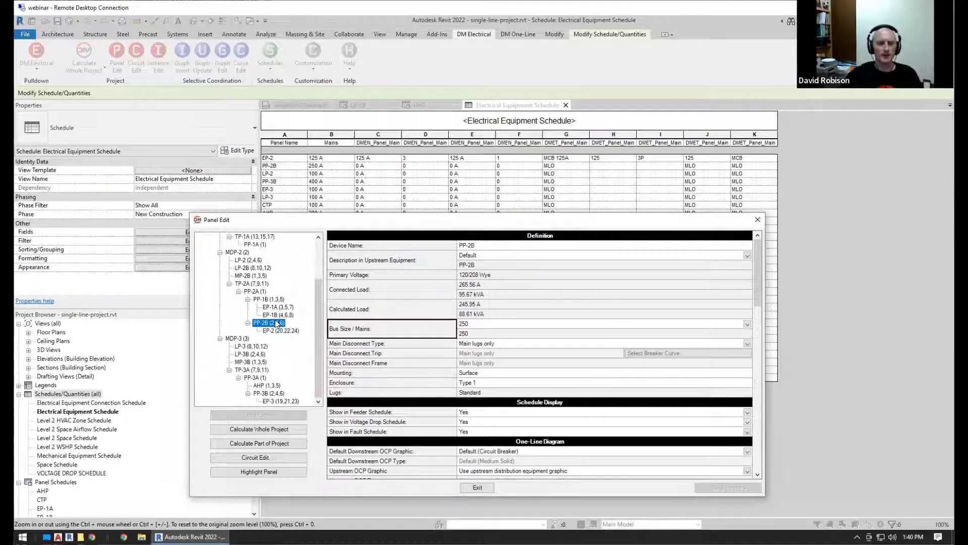
Set panel PP-2B's main disconnect type to Fused switch and close the panel editor.
left_click(483, 346)
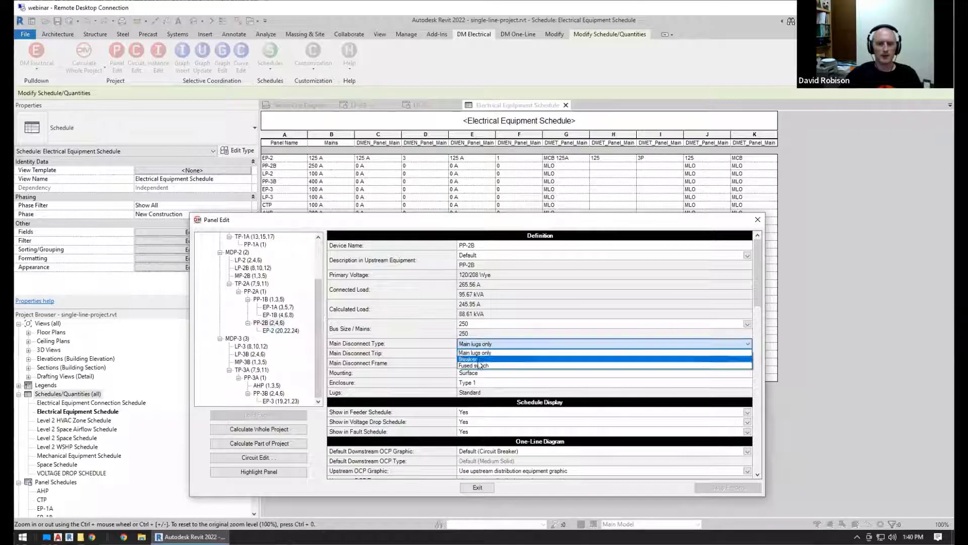
left_click(477, 362)
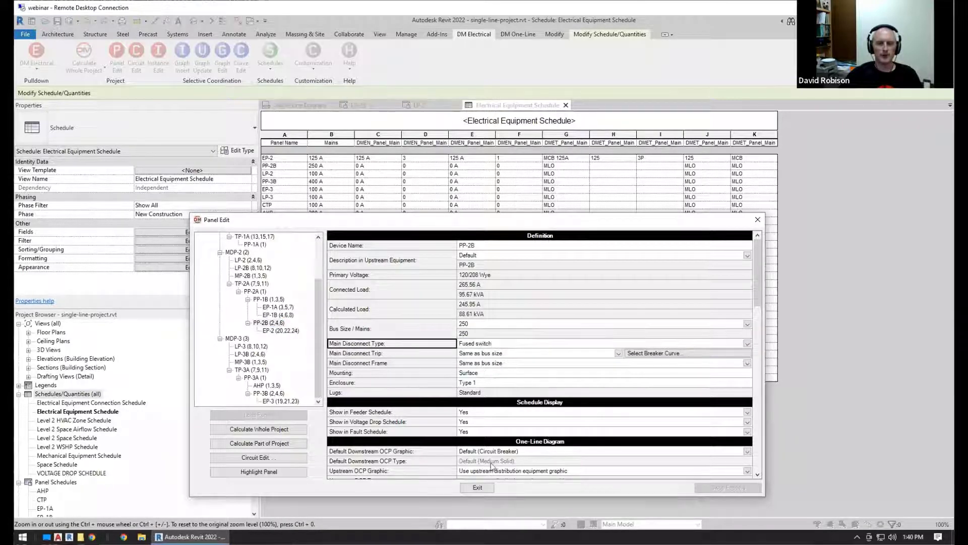
left_click(477, 488)
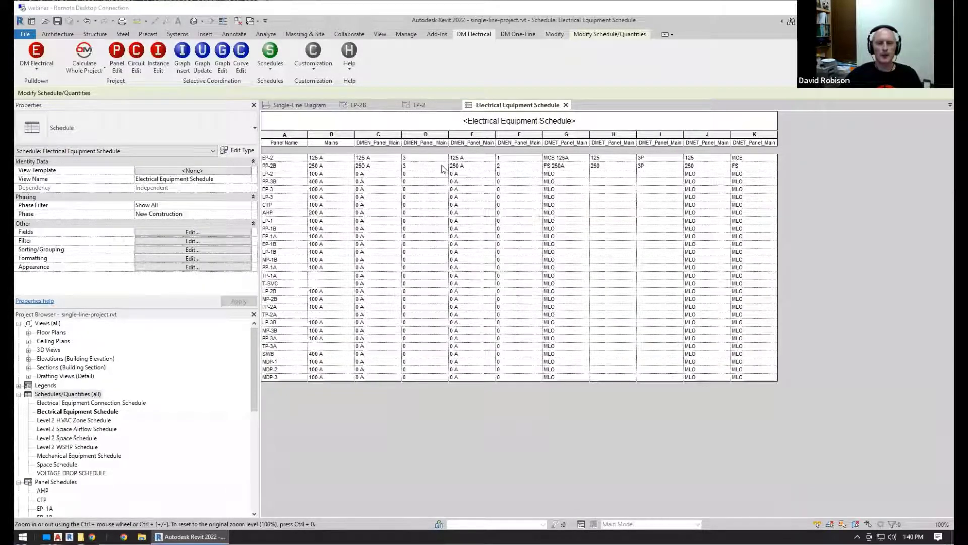
Examine the main disconnect type and main disconnect description values for panels EP-2, PP-2B and LP-2 in the schedule.
left_click(754, 165)
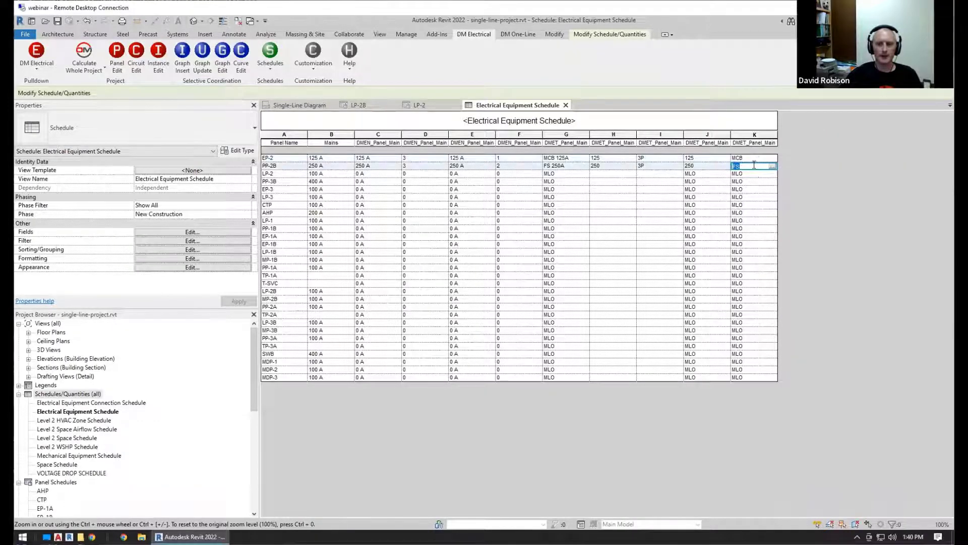
left_click(757, 174)
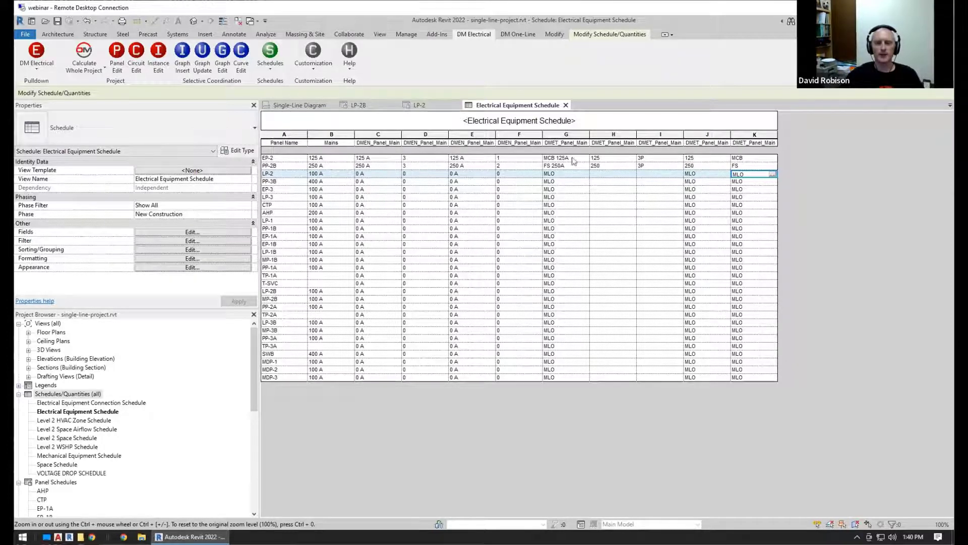
left_click(574, 175)
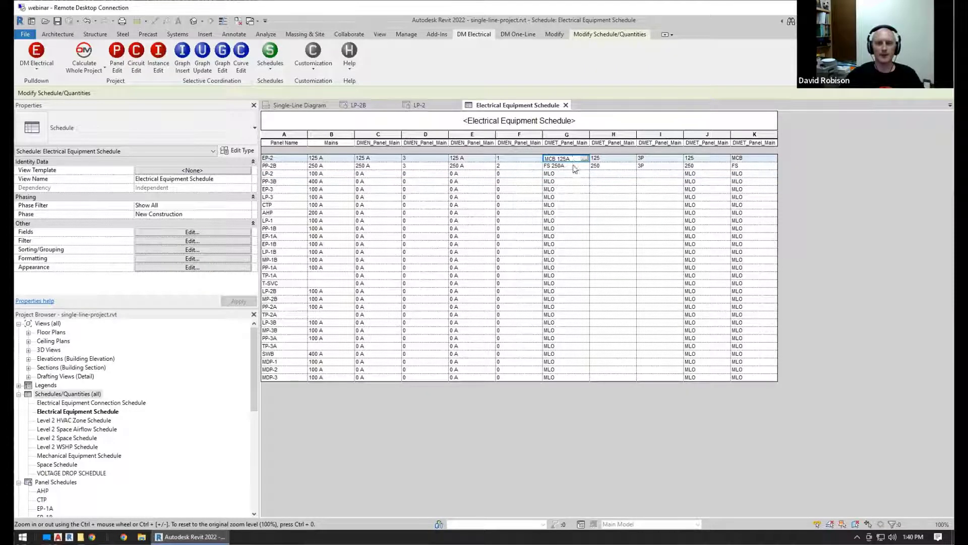
left_click(571, 165)
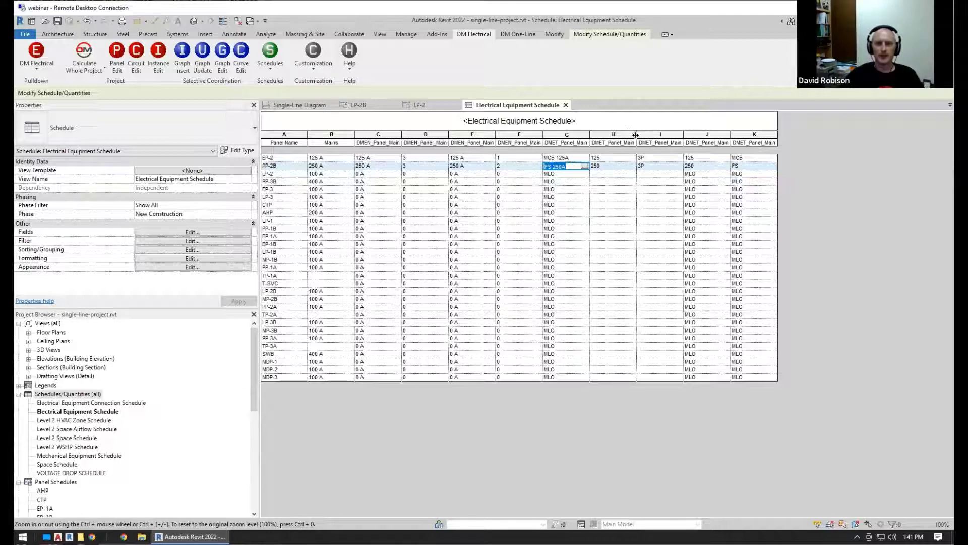
Widen the DMEN trip size column and the DMET frame size, type and trip size columns to reveal more of their headings.
left_click_drag(636, 135, 785, 134)
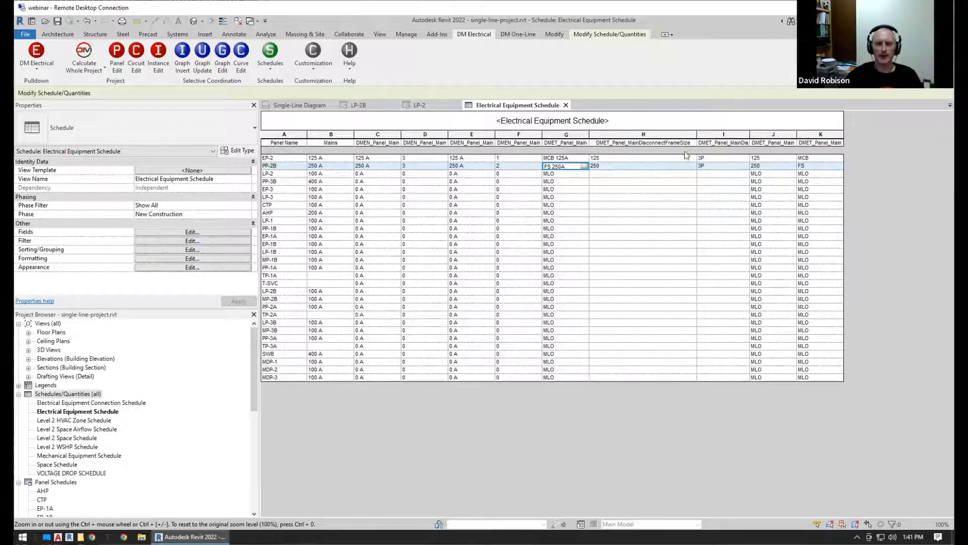
left_click_drag(494, 134, 530, 134)
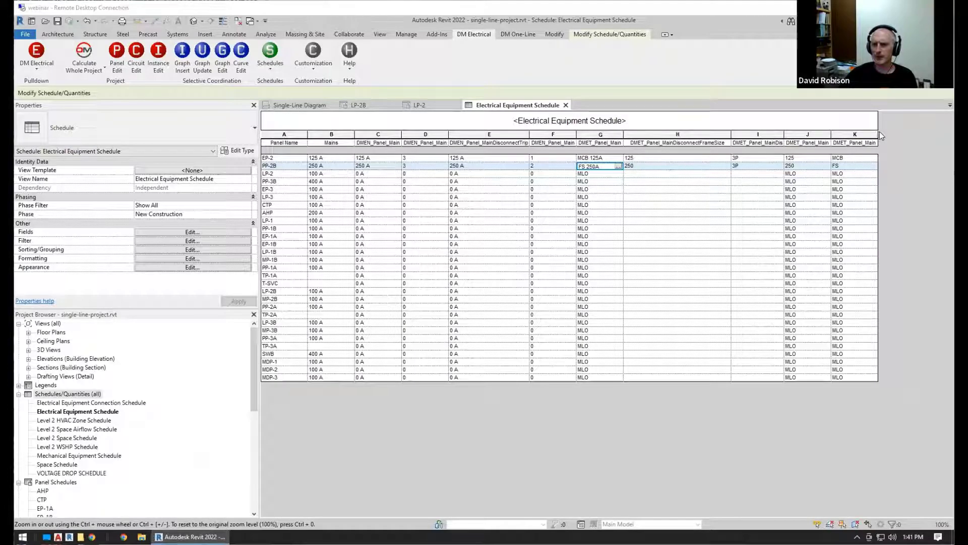
left_click_drag(880, 135, 932, 134)
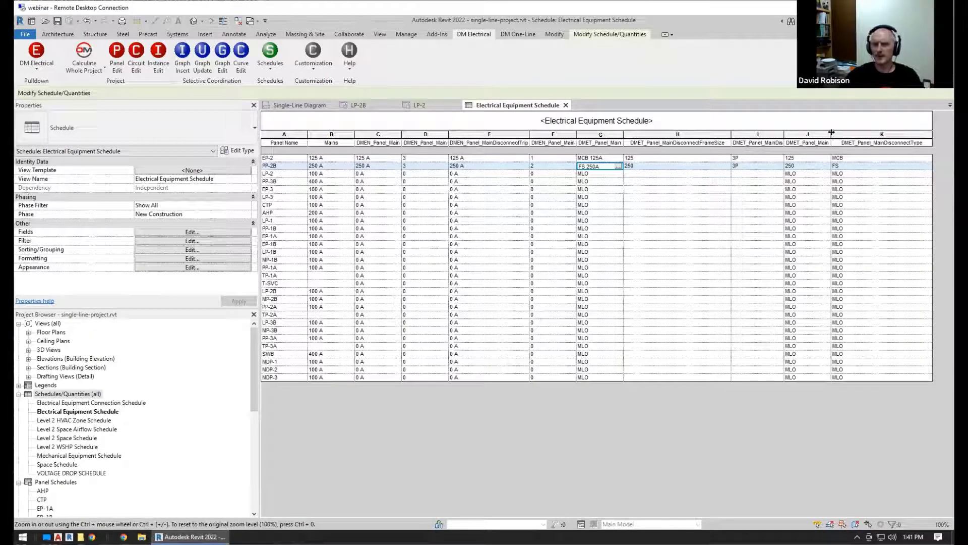
left_click_drag(831, 132, 869, 135)
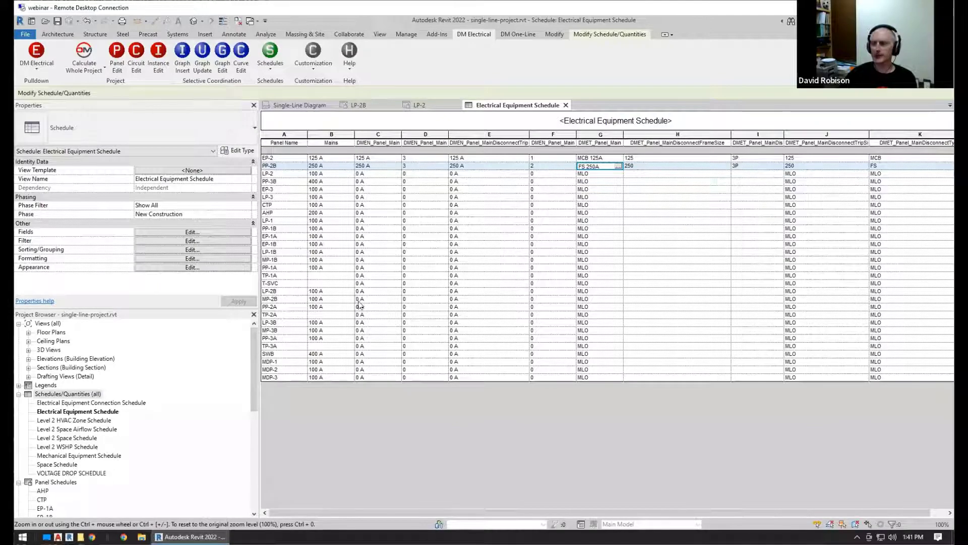
Open the EP-2 panel schedule from the project's panel schedules.
left_click_drag(254, 347, 250, 414)
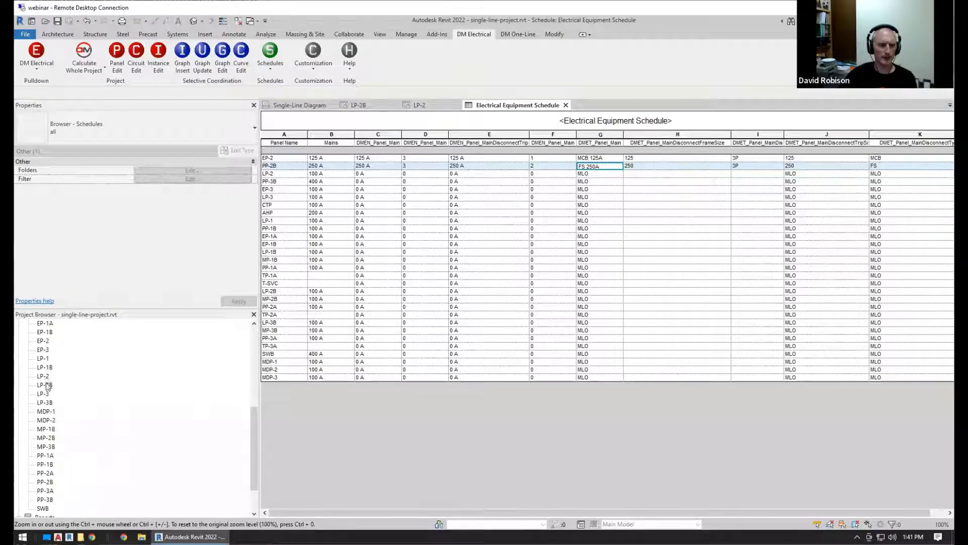
left_click(44, 385)
left_click(42, 341)
double_click(42, 342)
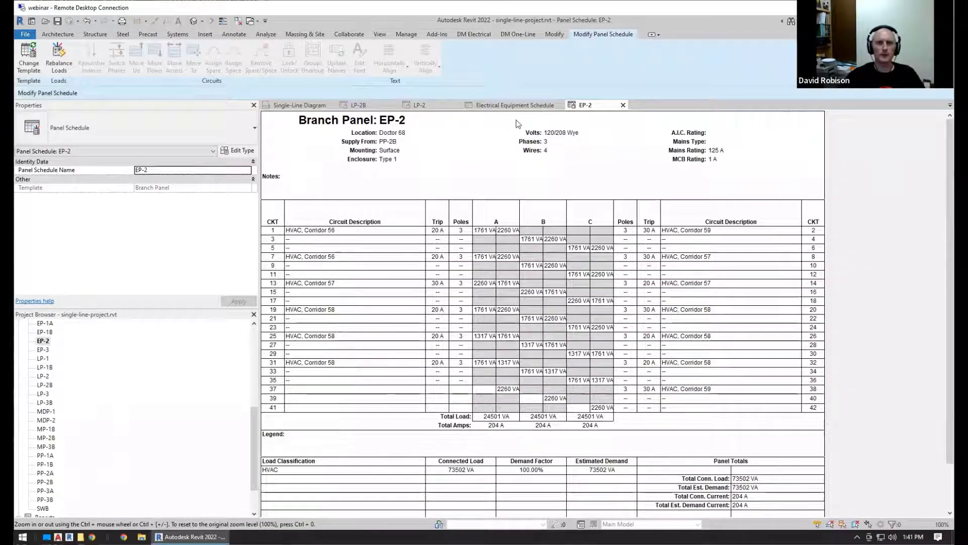
Open the default Branch Panel template with the two-column, circuits-across configuration for editing.
left_click(405, 33)
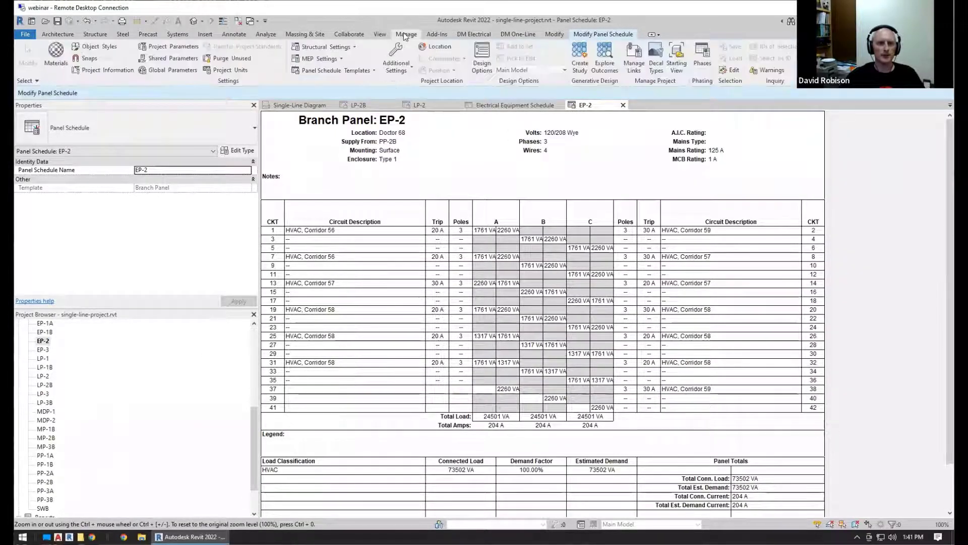
left_click(327, 71)
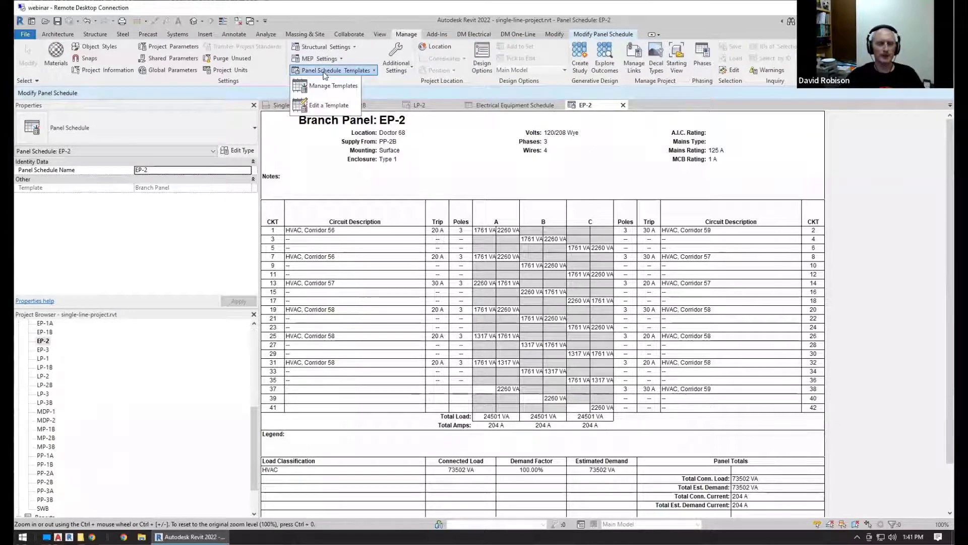
left_click(326, 106)
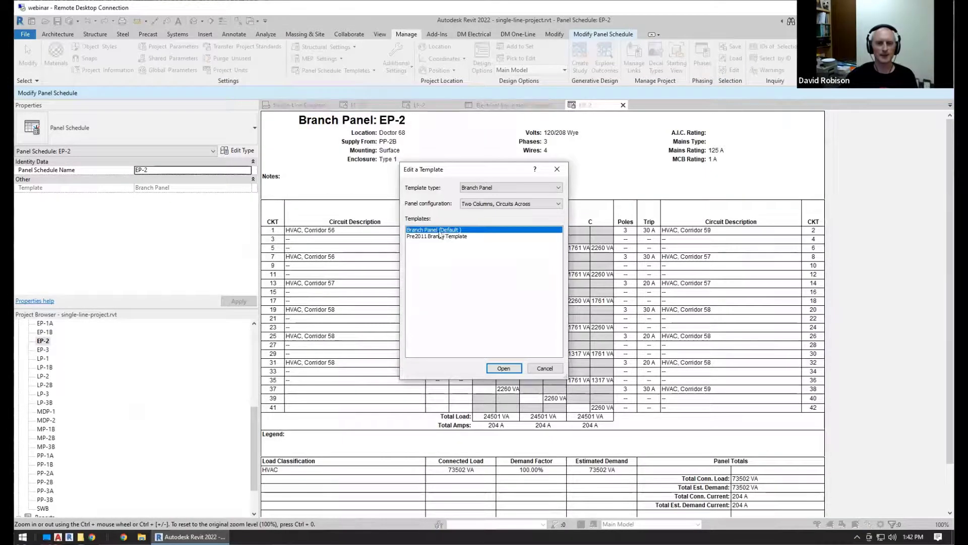
left_click(504, 368)
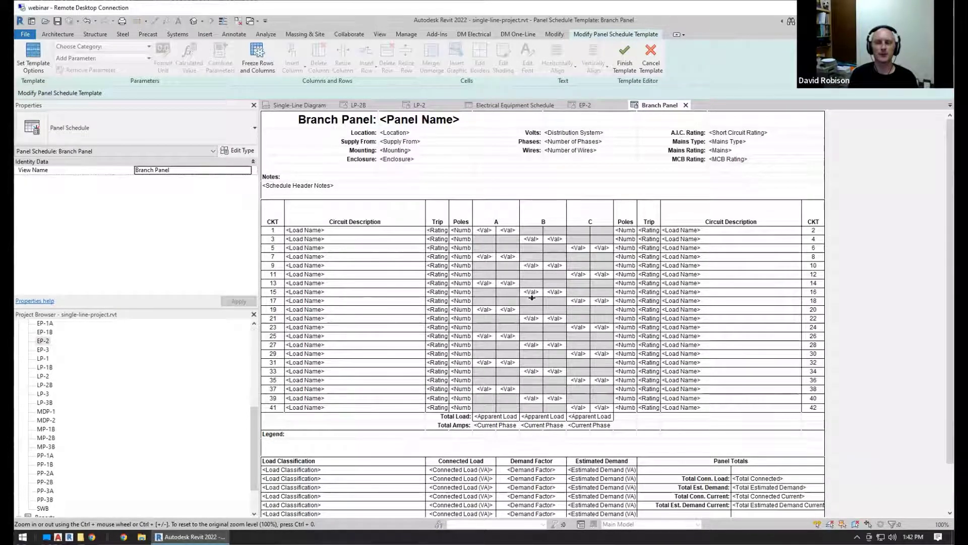
Replace the Mains Type parameter in the template header with DMEN_Panel_MainDisconnectType.
left_click(760, 145)
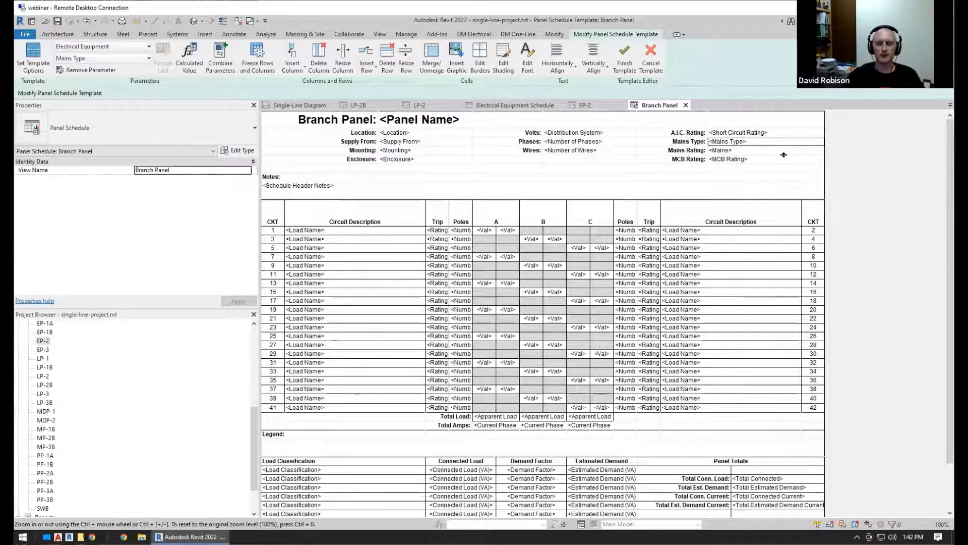
left_click(149, 59)
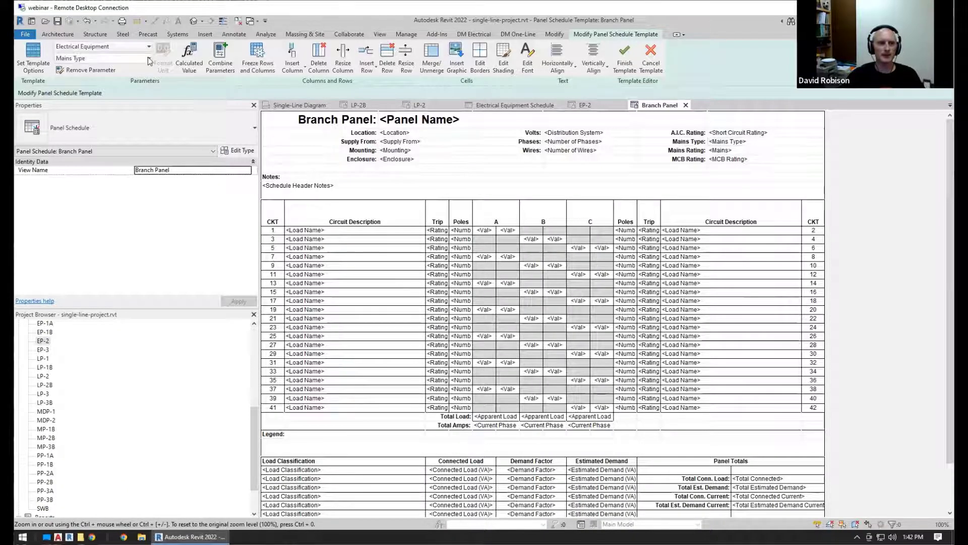
left_click(149, 59)
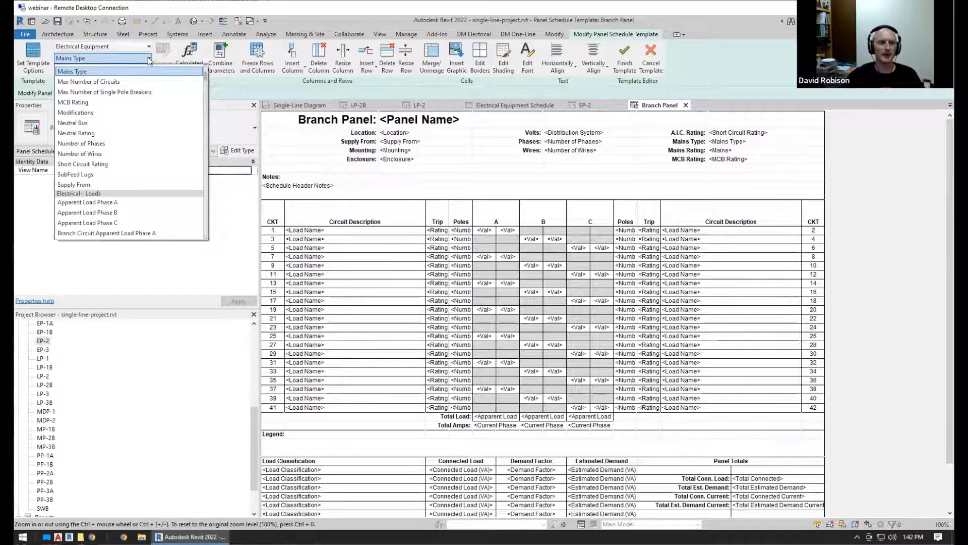
scroll(208, 75, "up", 1)
left_click_drag(207, 77, 204, 131)
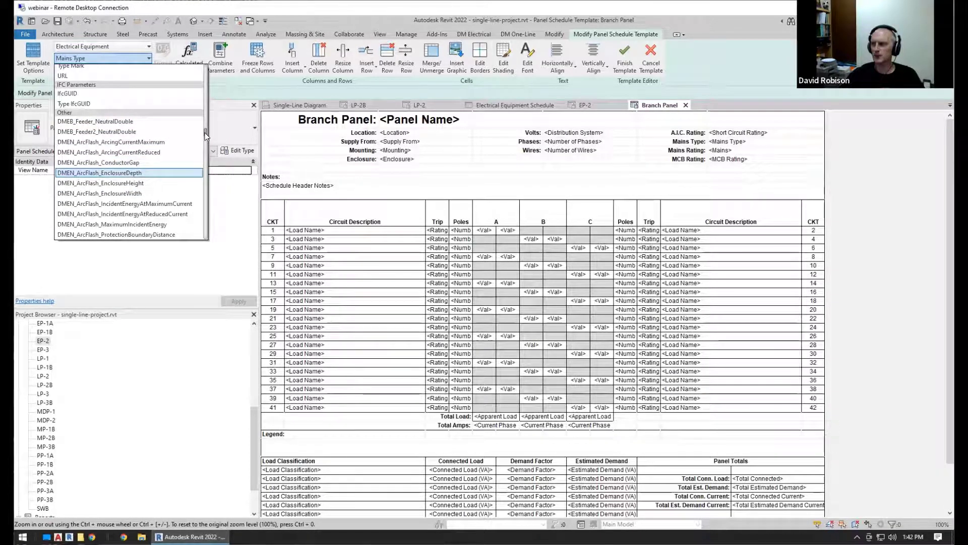
left_click_drag(205, 136, 206, 164)
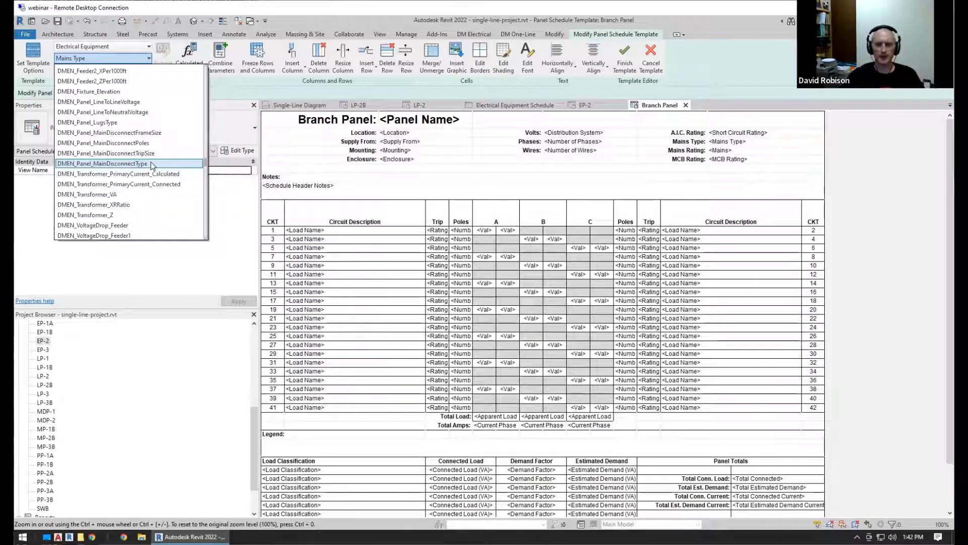
left_click(151, 165)
Replace the MCB Rating parameter in the template header with DMET_Panel_MainDisconnectTripSize and finish the template.
left_click(759, 159)
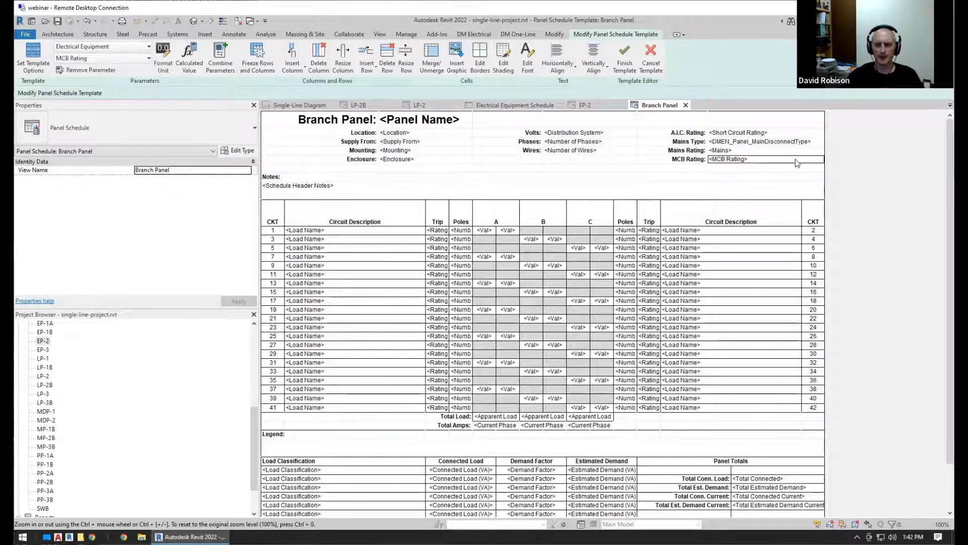
left_click(747, 153)
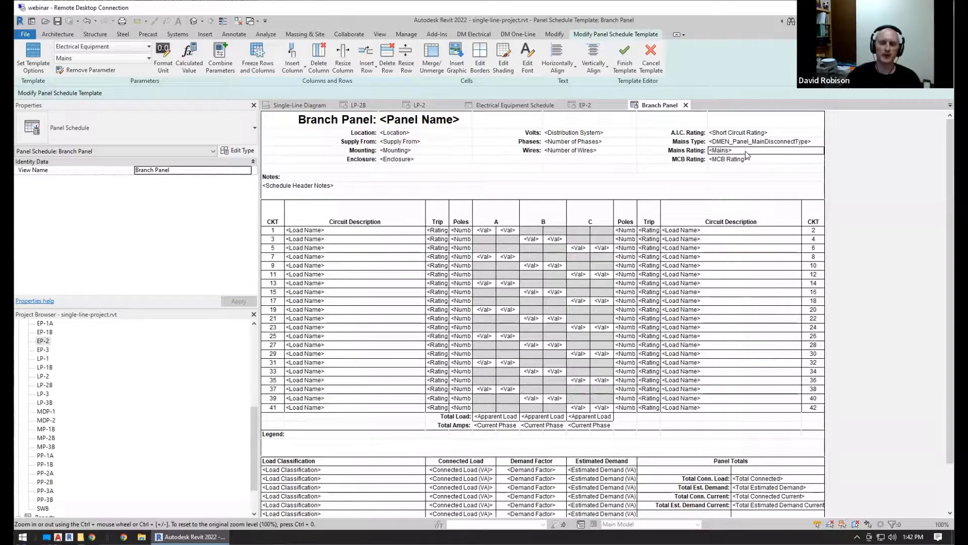
left_click(748, 164)
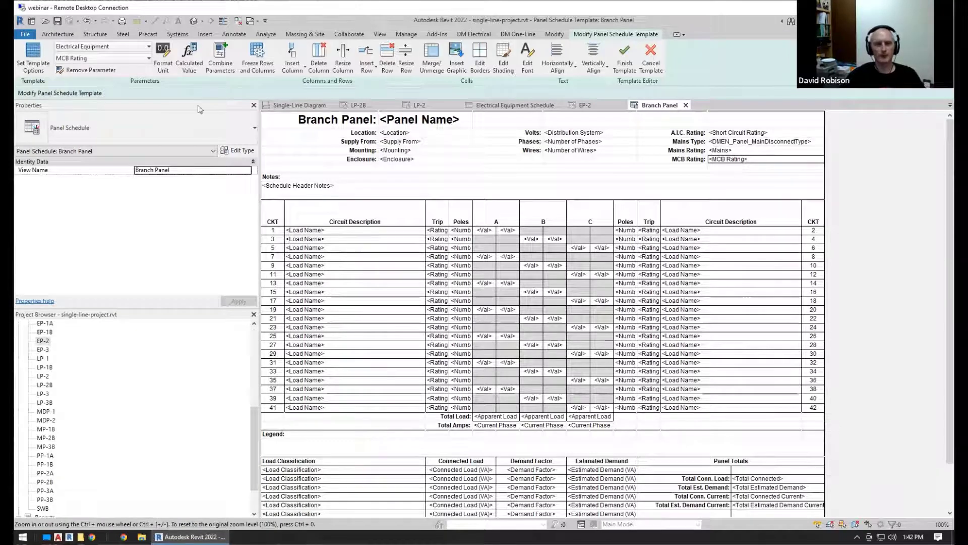
left_click(149, 59)
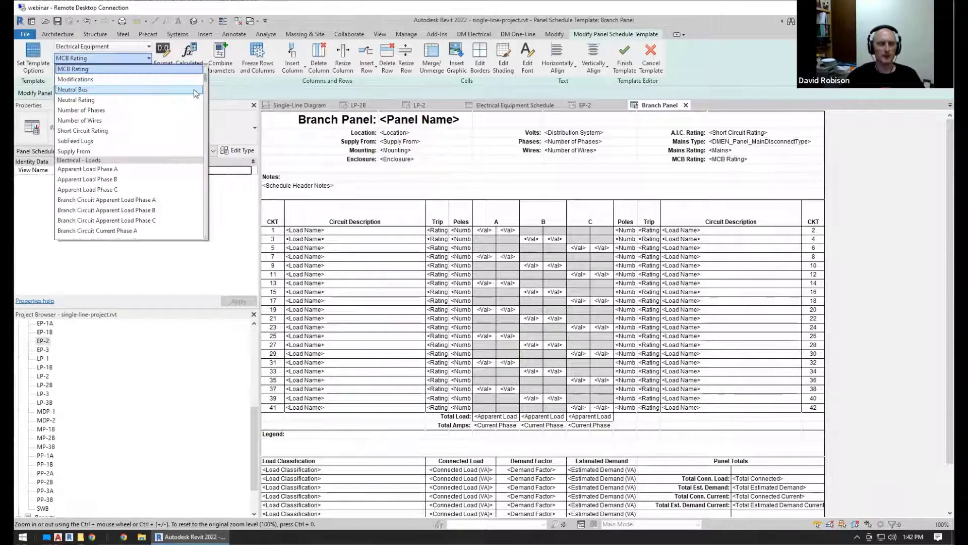
scroll(201, 183, "down", 5)
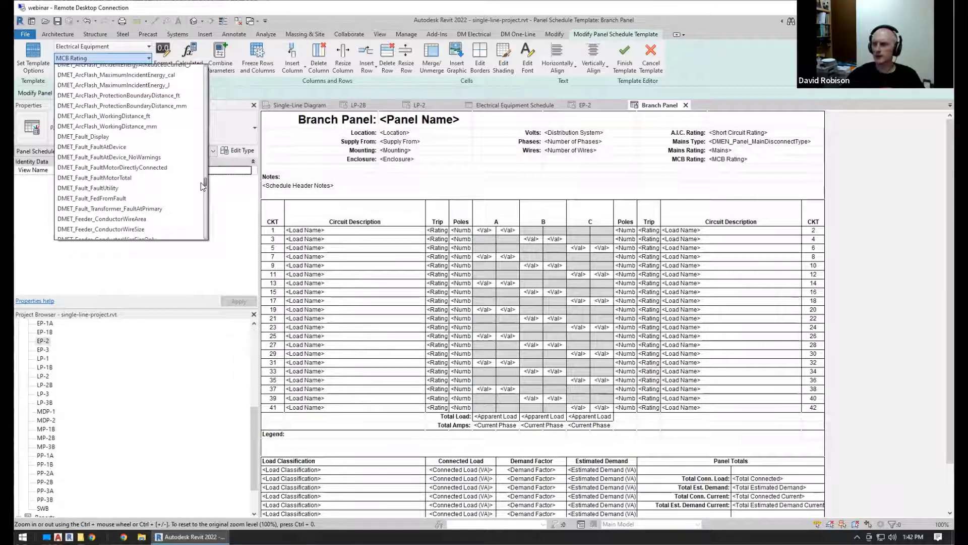
left_click_drag(201, 183, 203, 220)
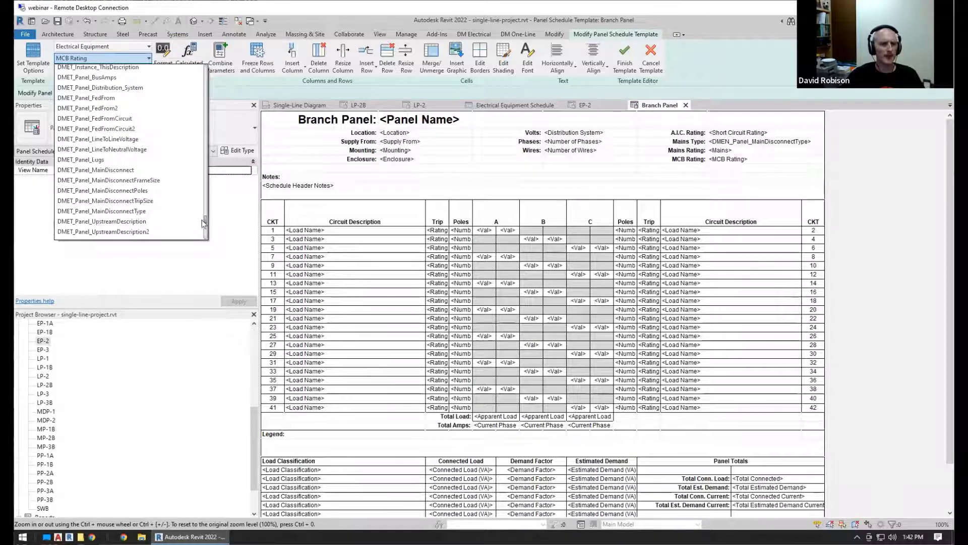
left_click(154, 201)
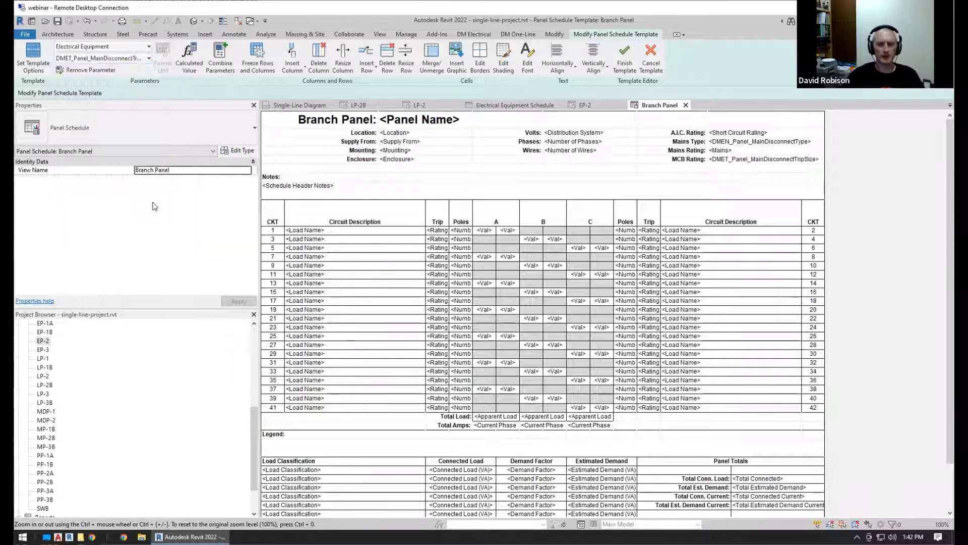
left_click(577, 192)
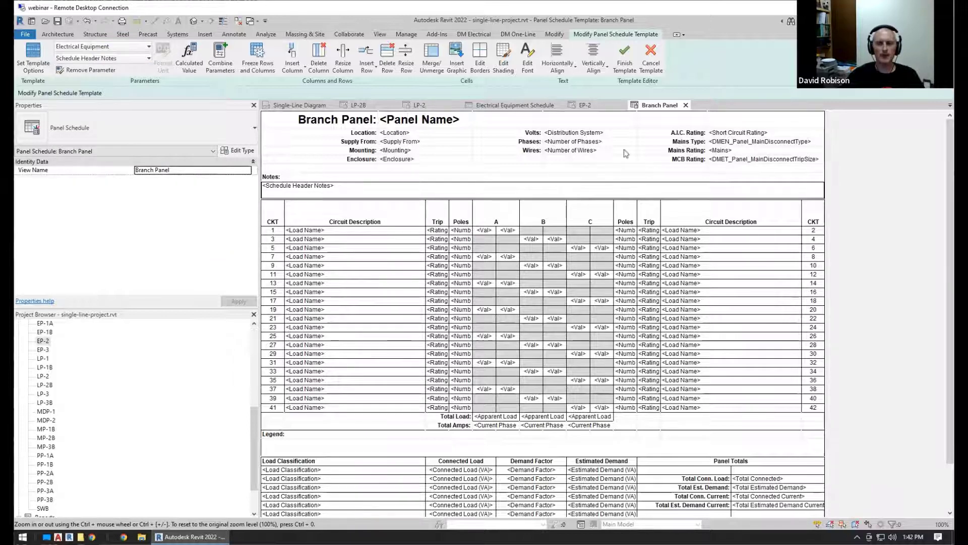
left_click(626, 57)
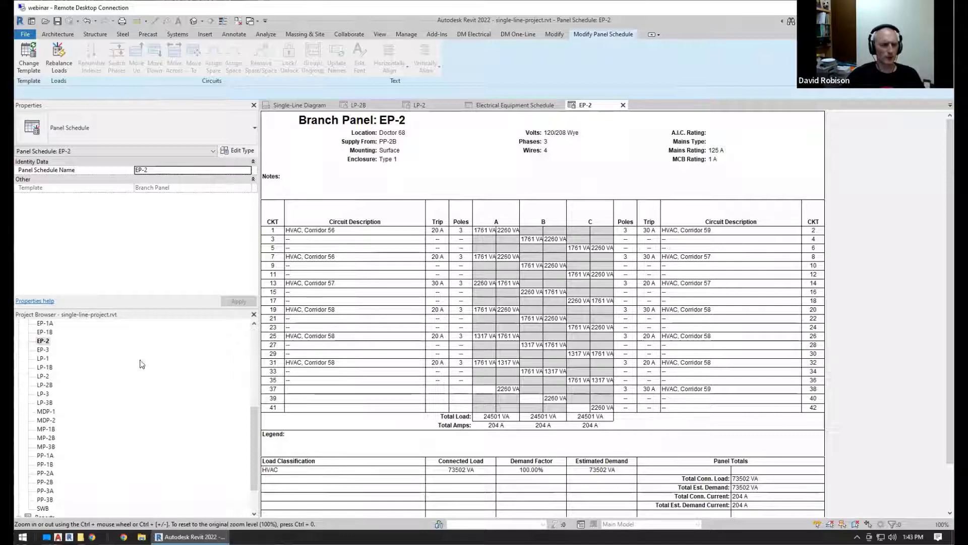
Reapply the default Branch Panel template to the EP-2 panel schedule.
right_click(45, 341)
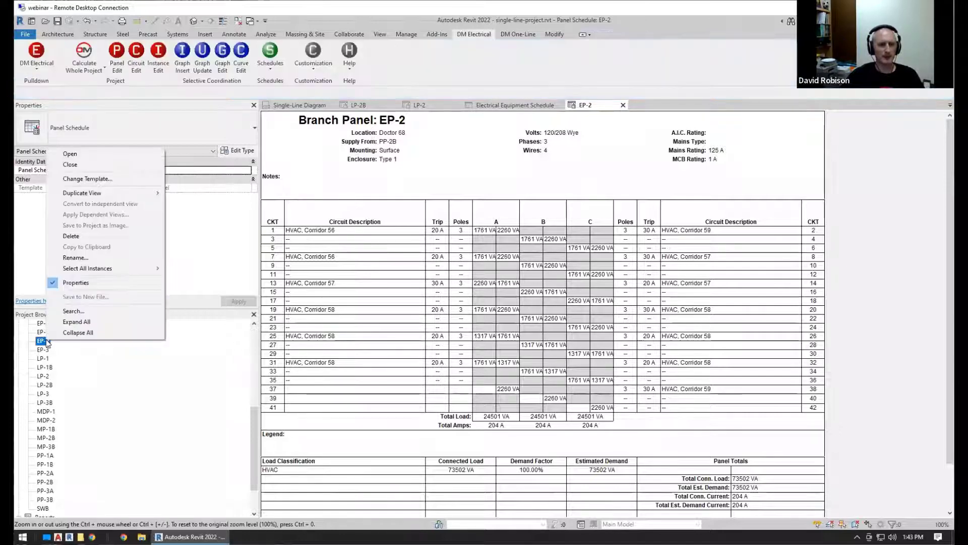
left_click(100, 180)
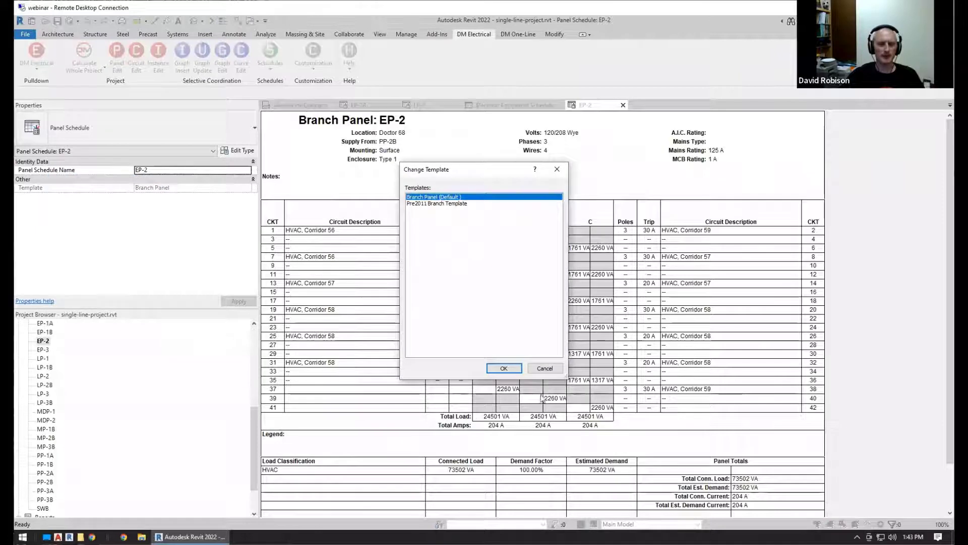
left_click(503, 368)
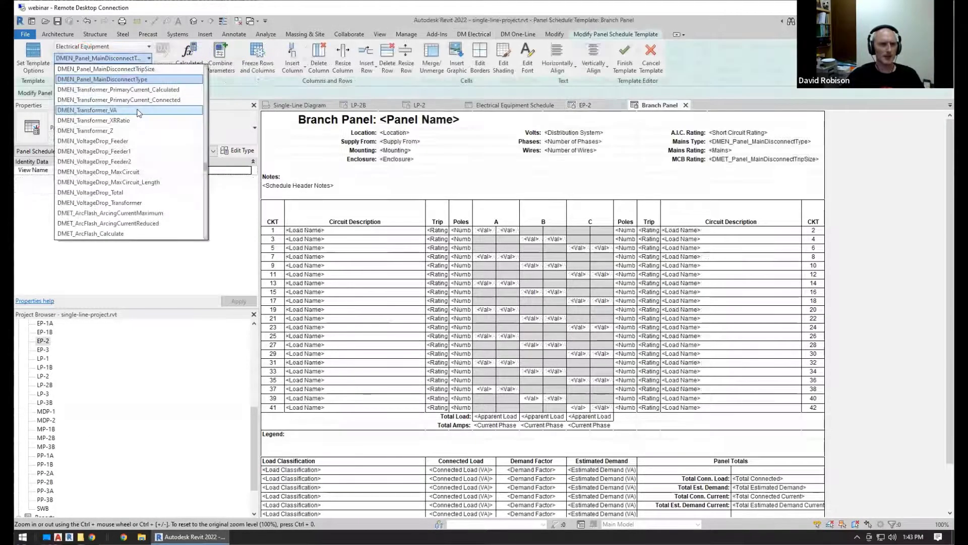
Change the Mains Type cell's parameter in the Branch Panel template to DMET_Panel_MainDisconnectType and finish the template.
scroll(136, 130, "up", 2)
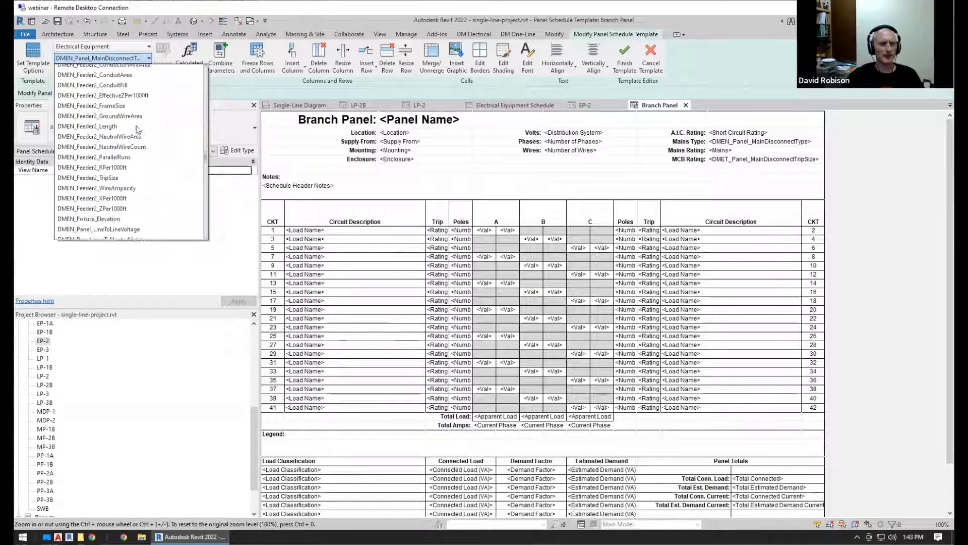
scroll(130, 137, "down", 4)
scroll(167, 184, "down", 3)
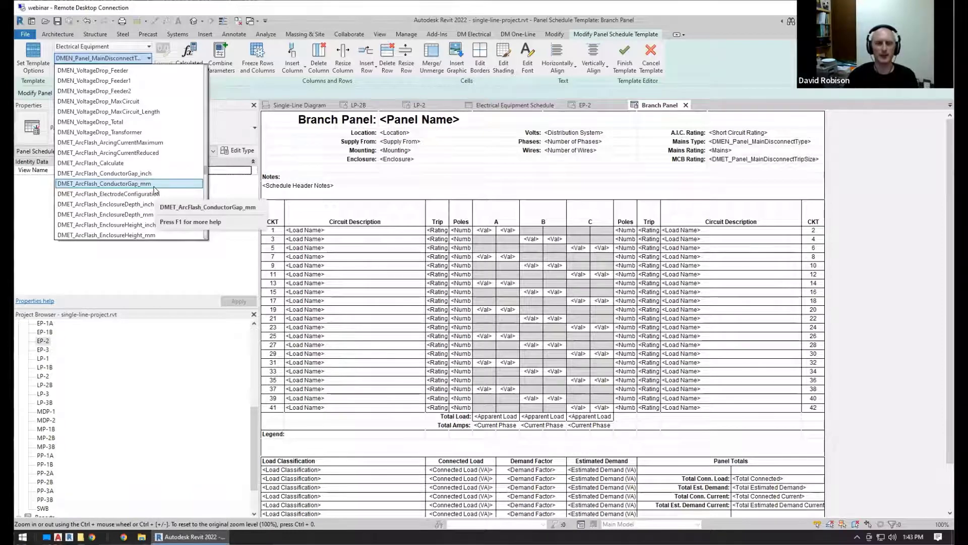
scroll(155, 177, "down", 9)
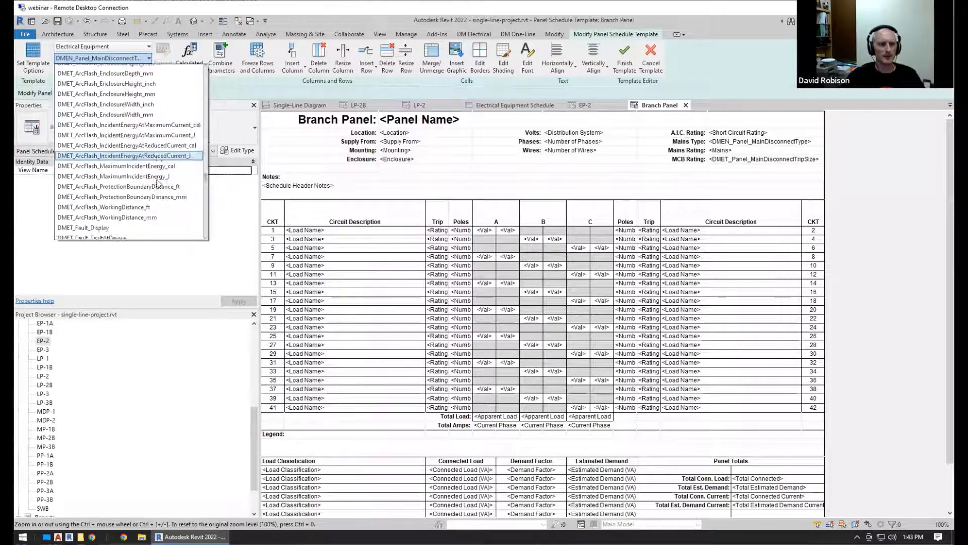
scroll(206, 196, "down", 10)
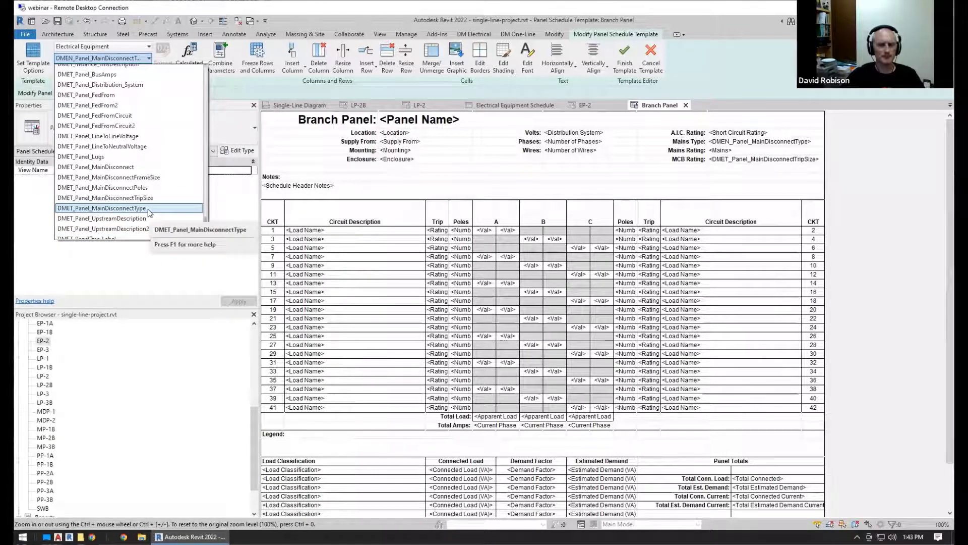
left_click(624, 58)
Update the EP-2 panel schedule by applying the edited default Branch Panel template again.
right_click(43, 342)
left_click(81, 180)
left_click(504, 367)
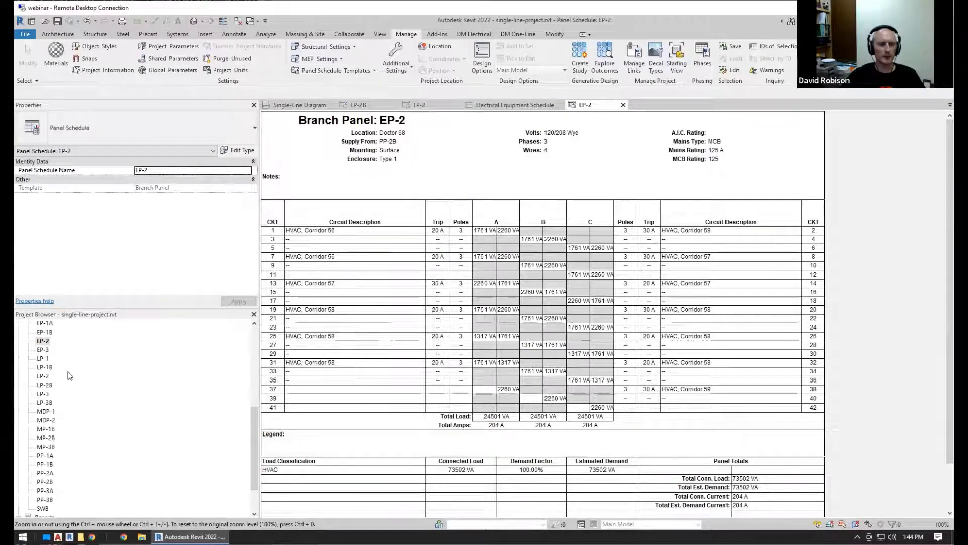
Open the EP-3 panel schedule and reapply the default Branch Panel template to it.
double_click(43, 350)
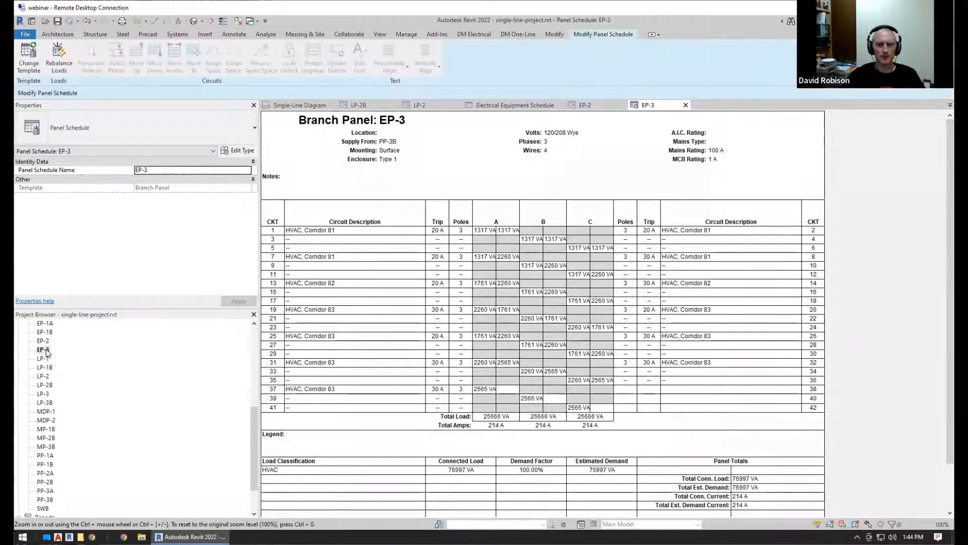
right_click(45, 352)
left_click(91, 190)
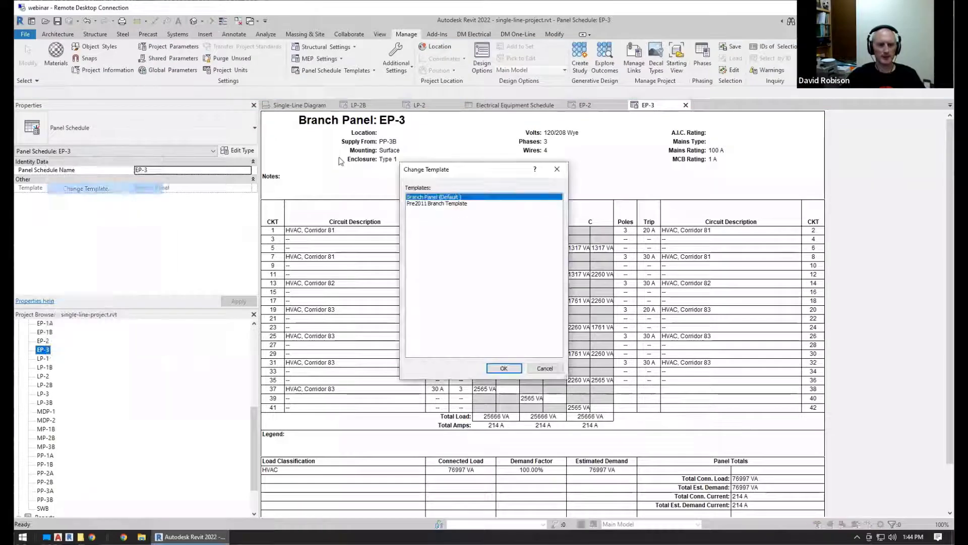
left_click(509, 370)
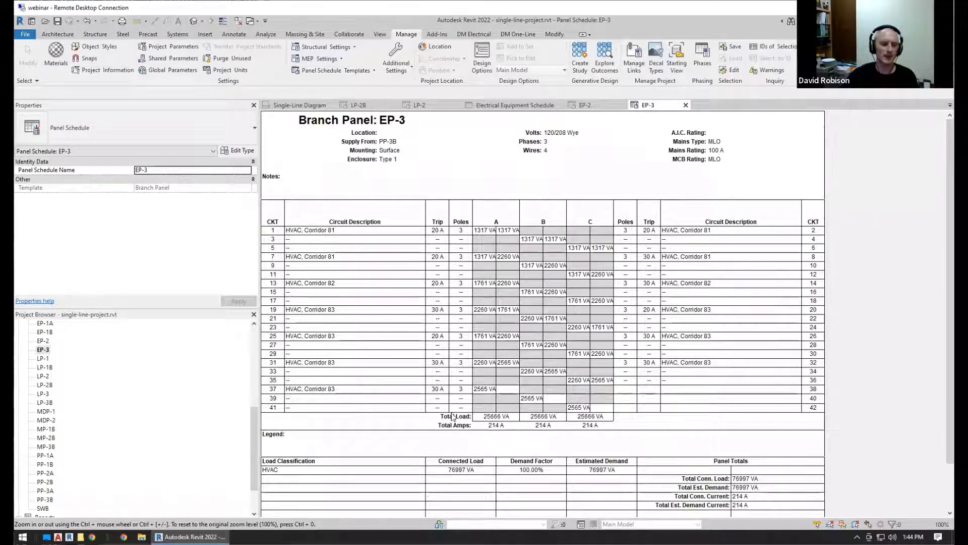
Switch to Chrome and open the Knowledge Base from the Design Master website's support pages.
left_click(124, 536)
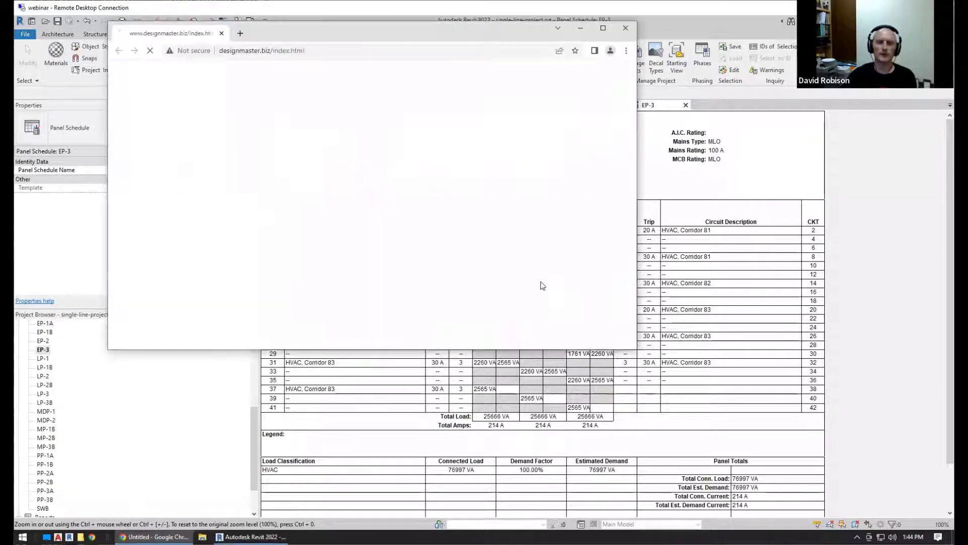
left_click(603, 28)
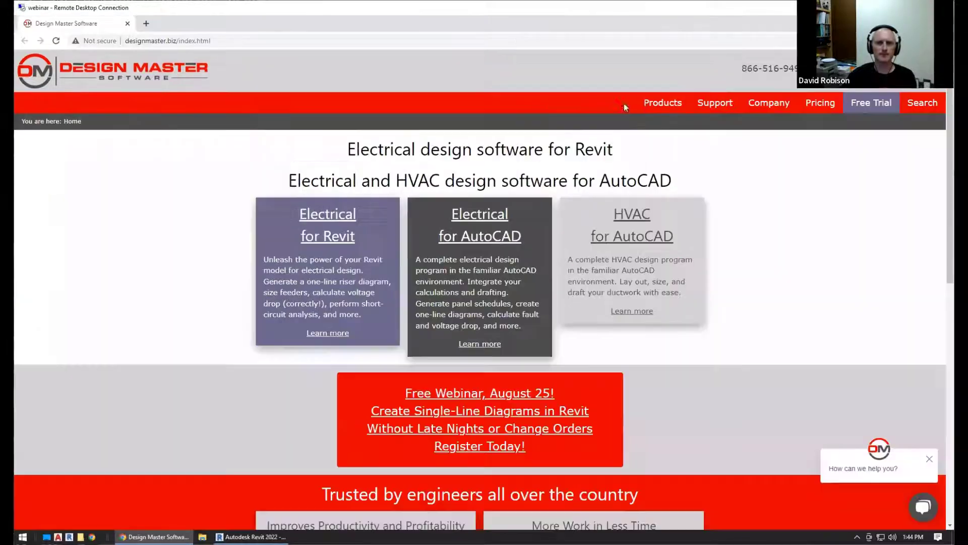
mouse_move(721, 105)
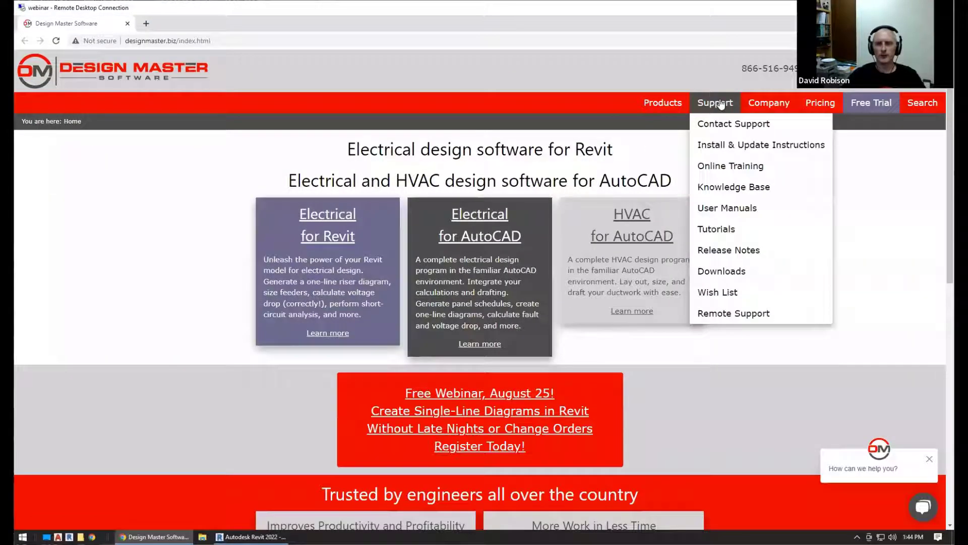
left_click(725, 193)
Search the Knowledge Base for "revit disconnect" and find the DMEN_Panel_MainDisconnectType parameter in the Main Disconnect Type Formula article.
left_click(463, 202)
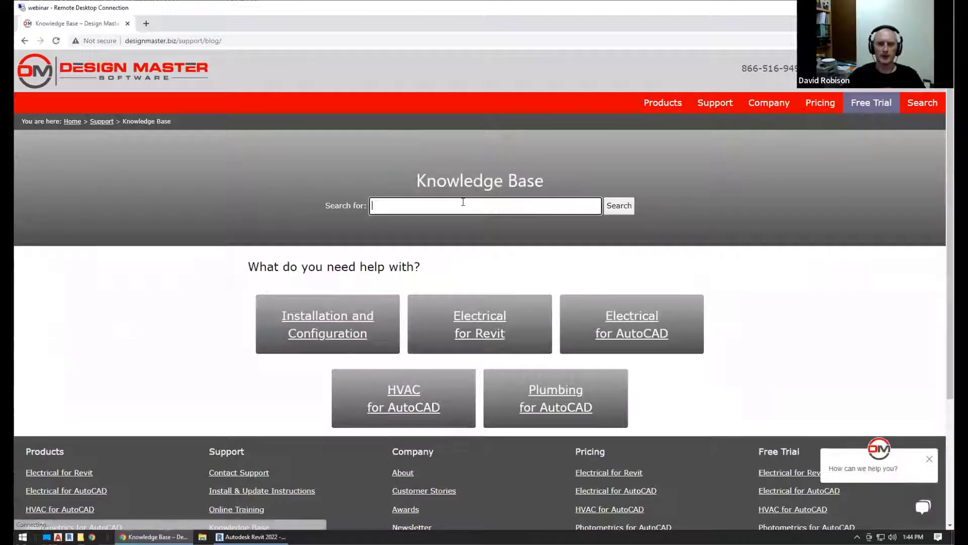
type("revit disconnect")
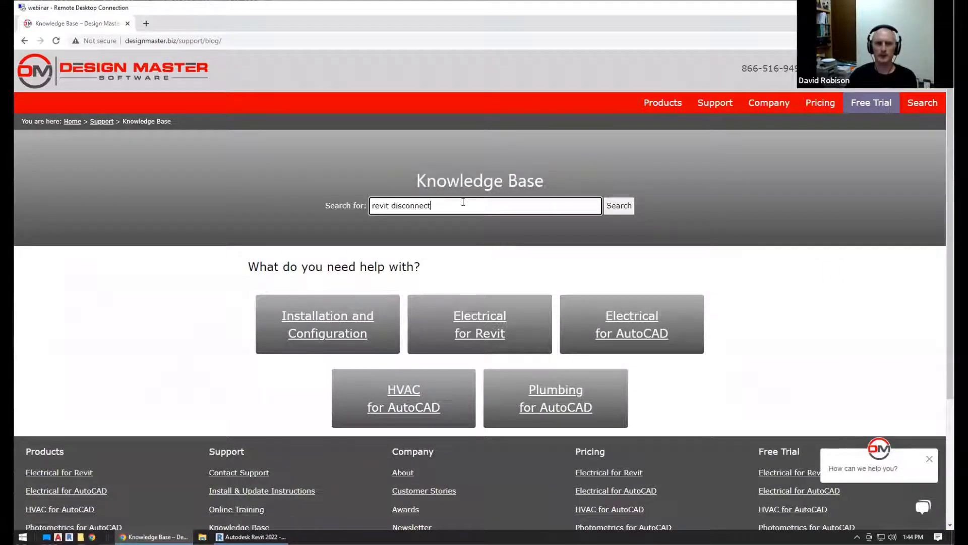
key("Return")
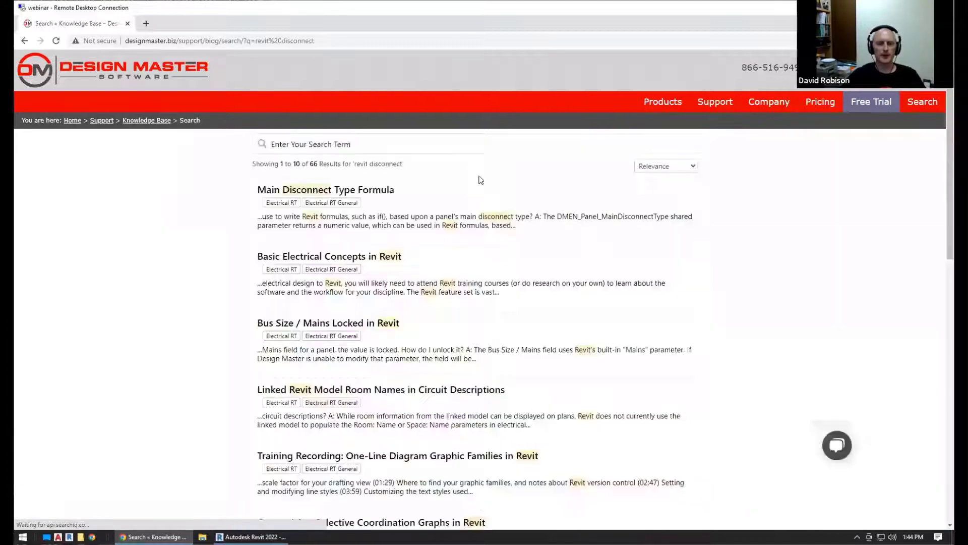
scroll(317, 122, "down", 2)
left_click(386, 113)
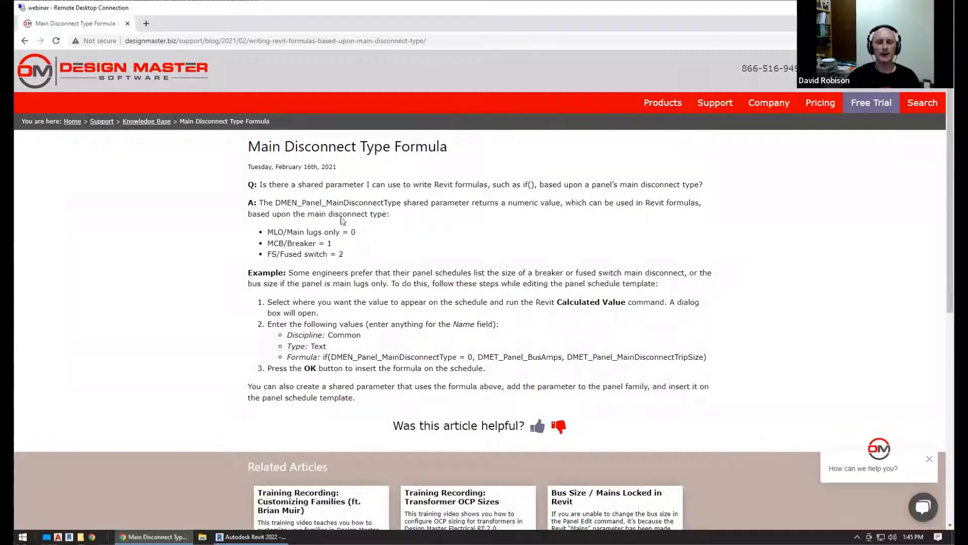
left_click_drag(278, 202, 400, 205)
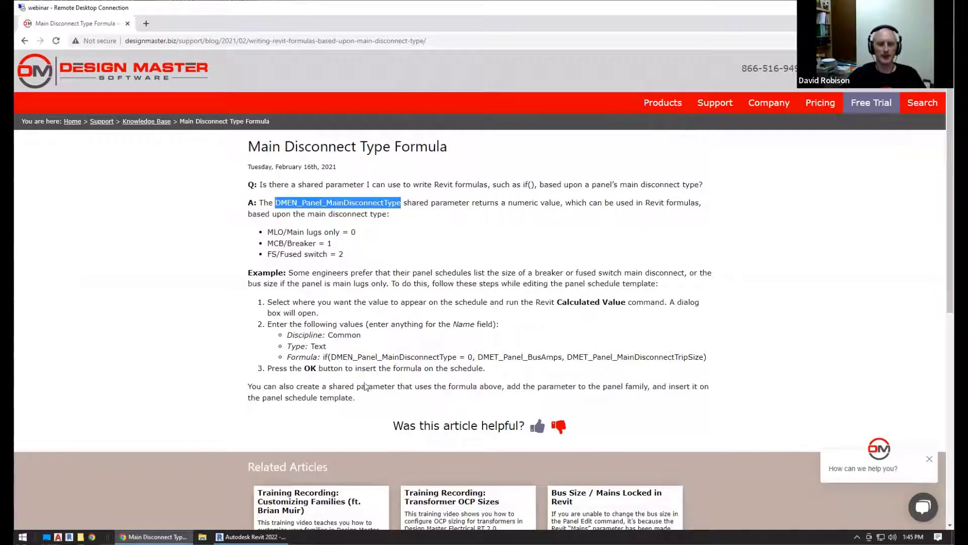
Copy the article's example formula into a new Notepad document, adapted to if(DMEN_Panel_MainDisconnectType = 0, "", DMET_Panel_MainDisconnectTripSize).
left_click_drag(323, 357, 713, 361)
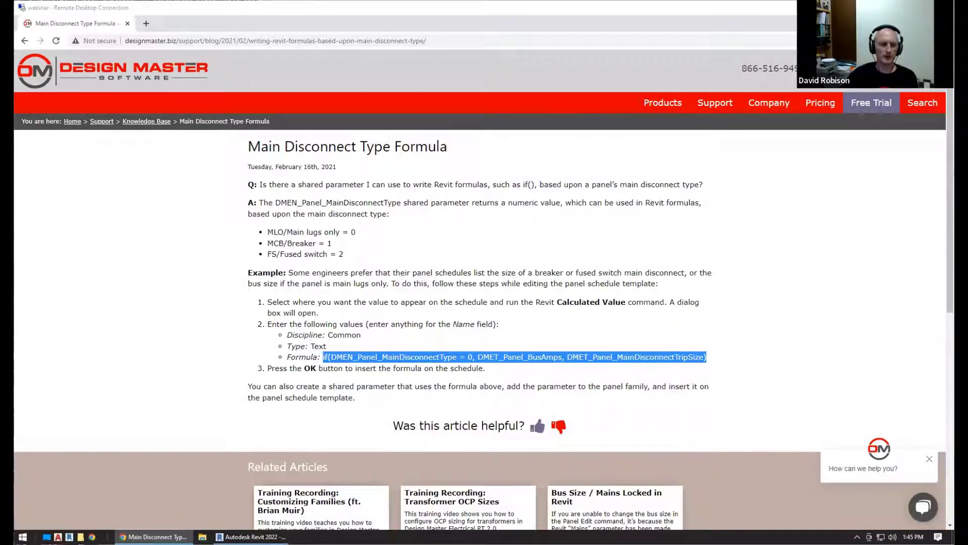
key("super")
type("notepad")
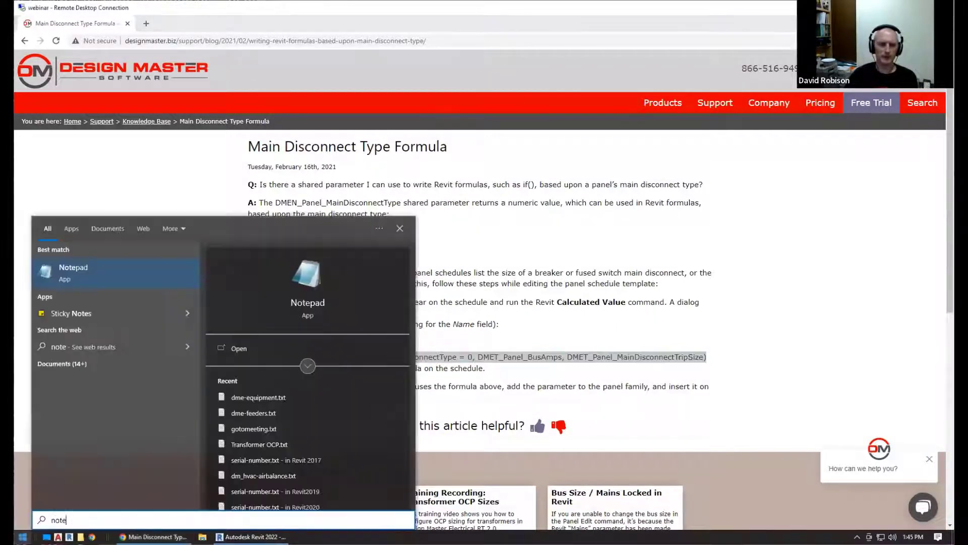
key("Return")
type("if(DMEN_Panel_MainDisconnectType = 0, \"\", DMET_Panel_MainDisconnectTripSize)")
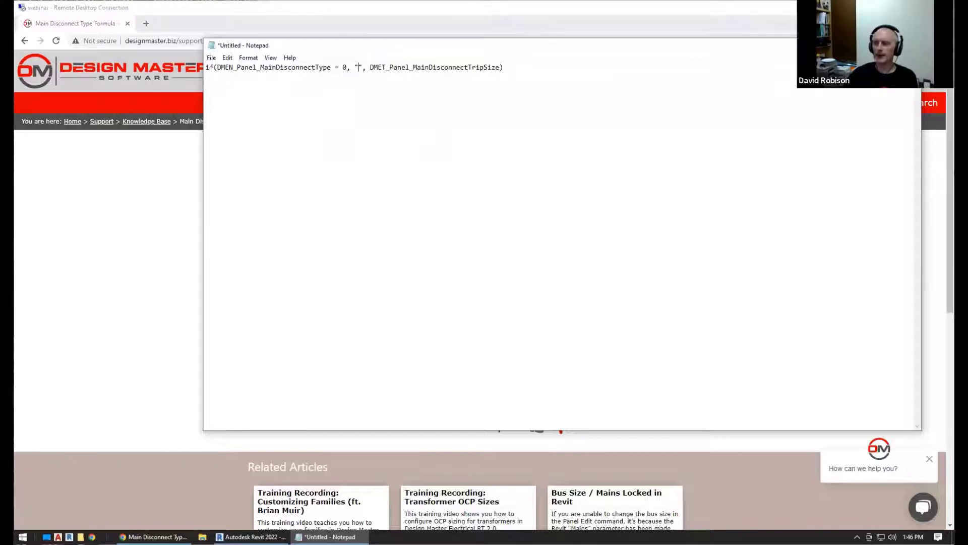
Add a second formula below the first in Notepad: if(DMEN_Panel_MainDisconnectType = 0, "", "MCB Rating:").
left_click(627, 119)
key("Return")
key("Return")
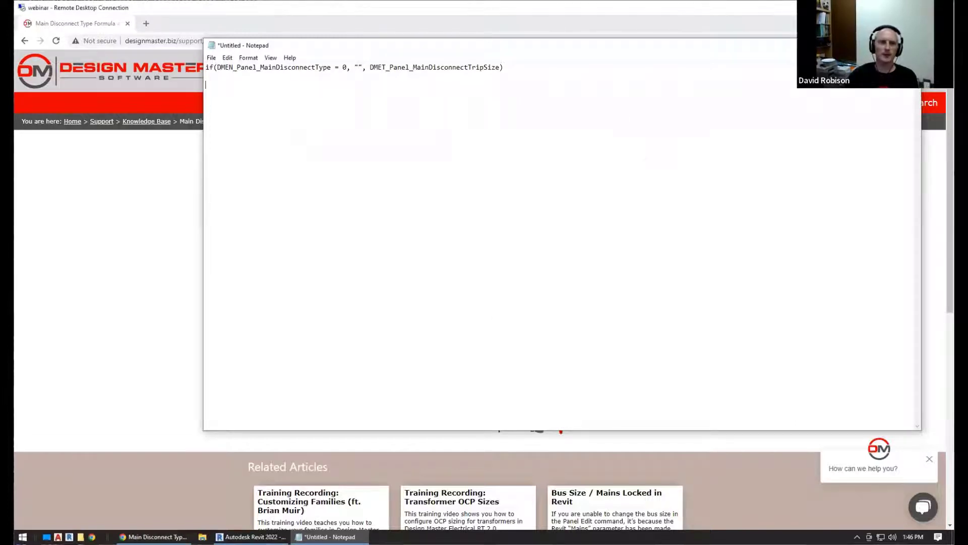
type("if(DMEN_Panel_MainDisconnectType = 0, \"\", \"MCB Rating:\")")
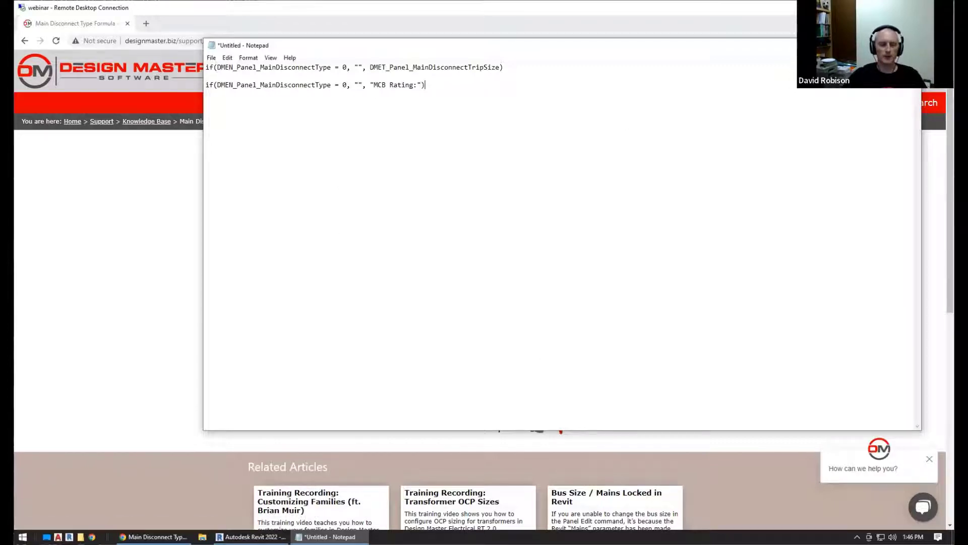
Switch to Revit and open the default Branch Panel schedule template for editing.
left_click(250, 537)
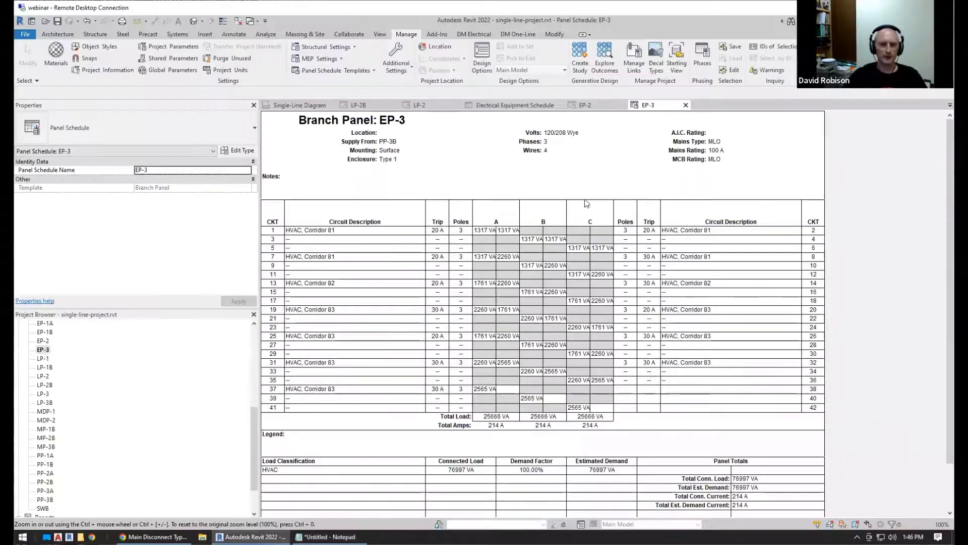
left_click(330, 70)
left_click(329, 105)
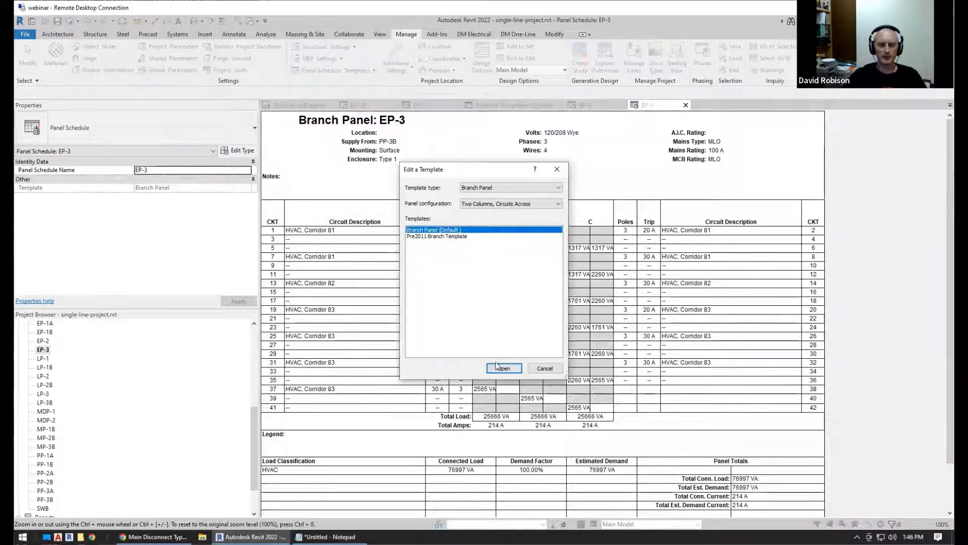
left_click(504, 368)
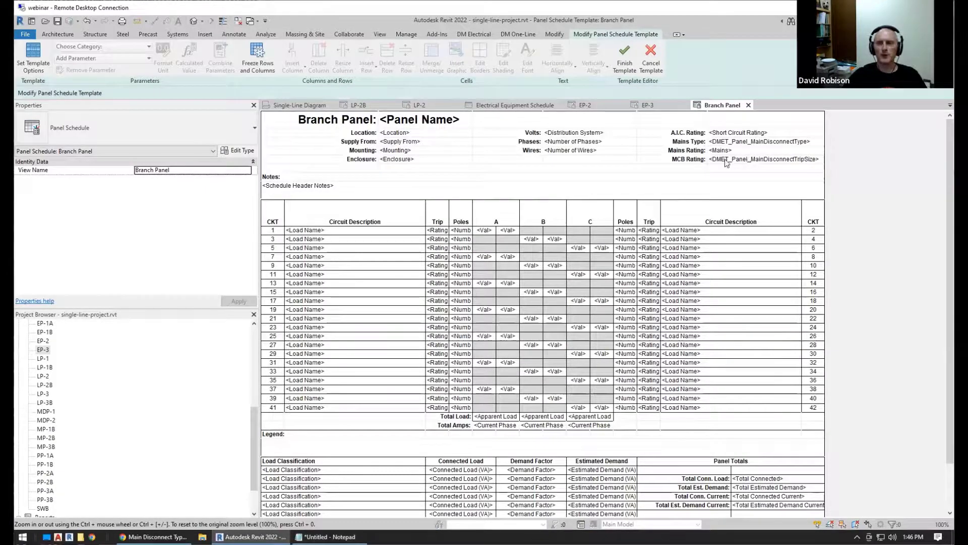
Start a calculated value named MCBRatingValue with type Text for the MCB Rating value cell.
left_click(777, 162)
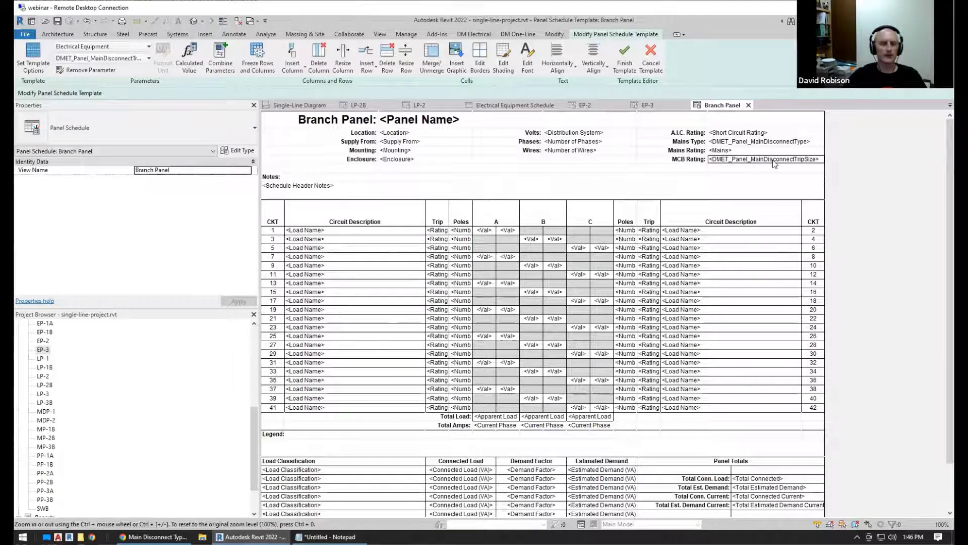
left_click(195, 58)
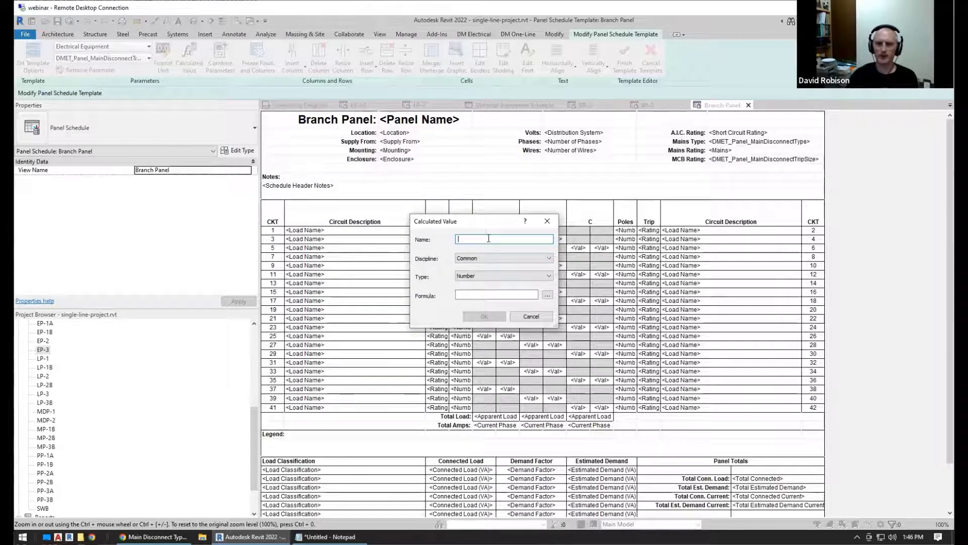
type("MCBRatingValue")
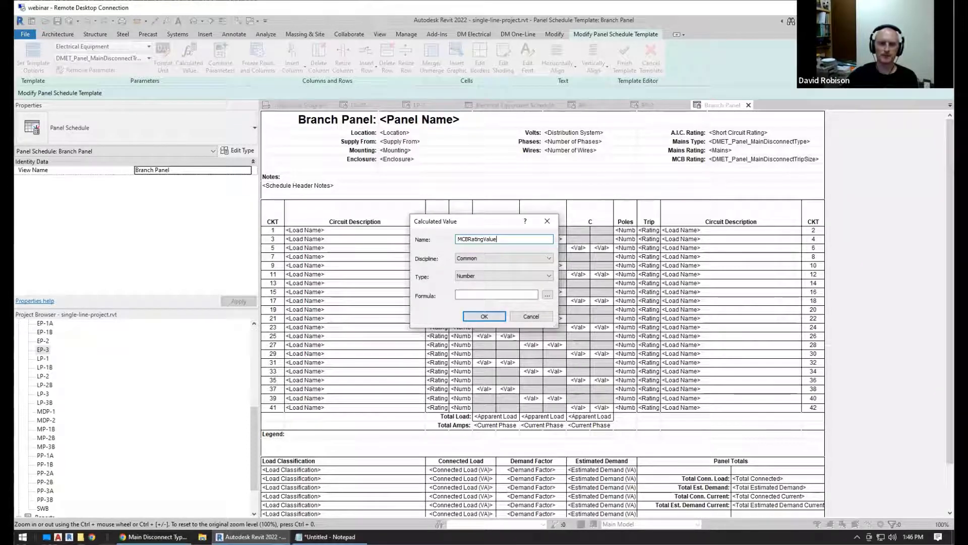
left_click(469, 277)
key("t")
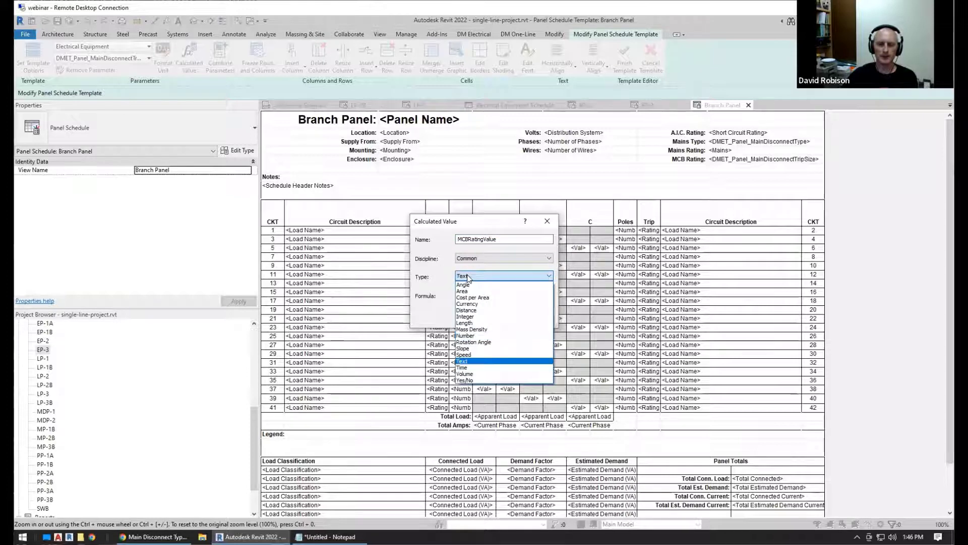
key("Return")
Give MCBRatingValue the Notepad formula if(DMEN_Panel_MainDisconnectType = 0, "", DMET_Panel_MainDisconnectTripSize) and insert it in the template.
left_click(469, 291)
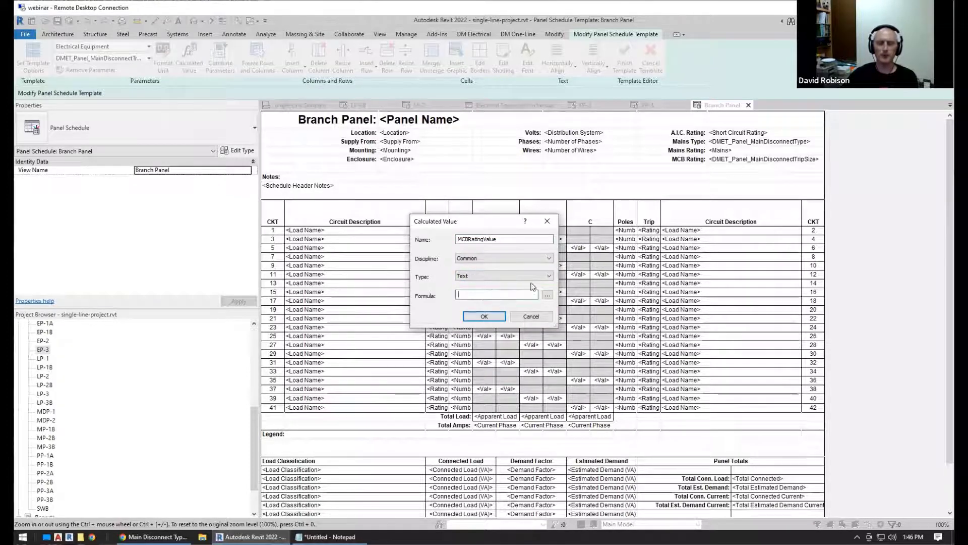
left_click(331, 537)
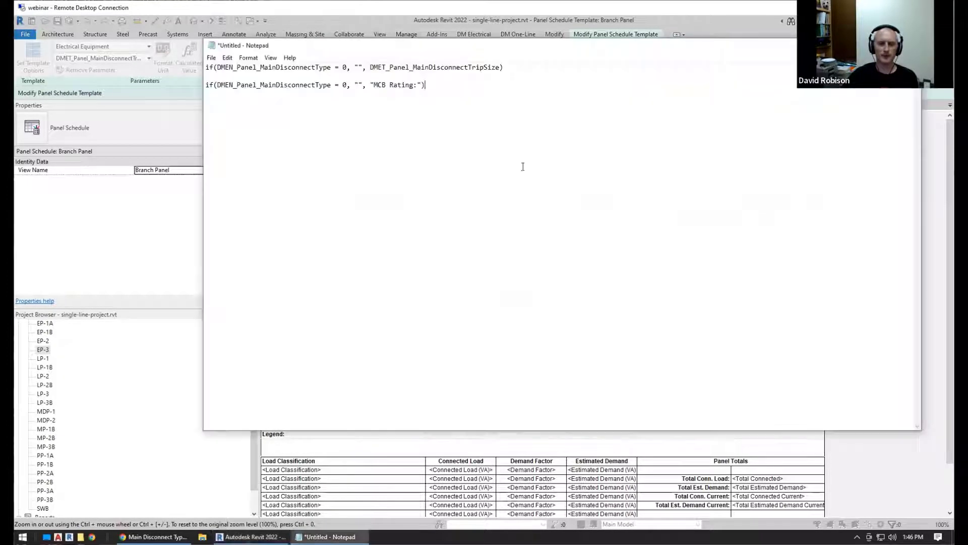
left_click_drag(504, 67, 204, 66)
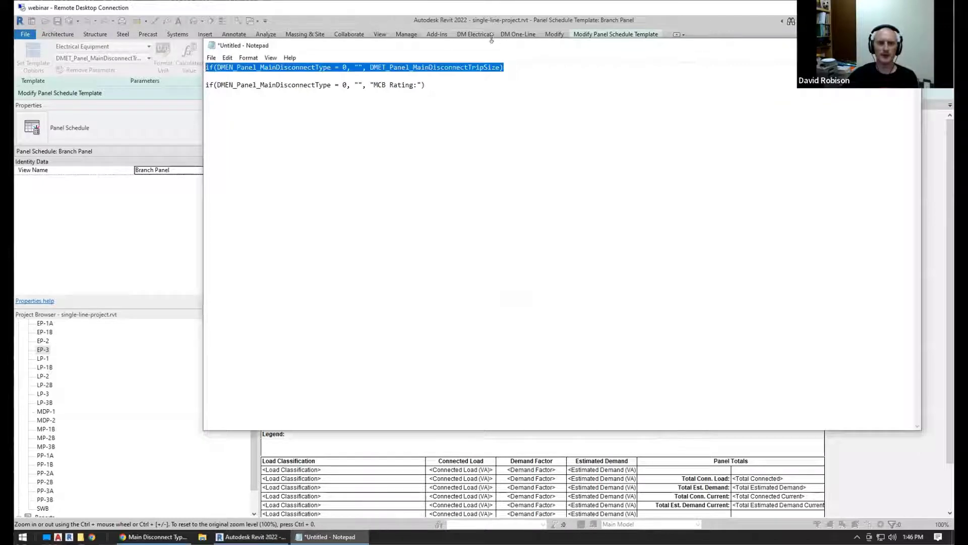
left_click(616, 19)
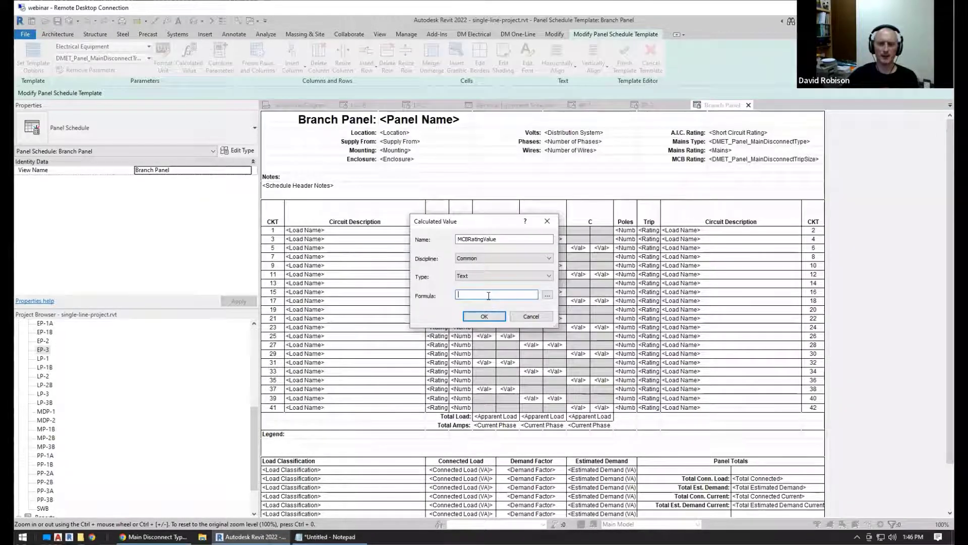
key("ctrl+v")
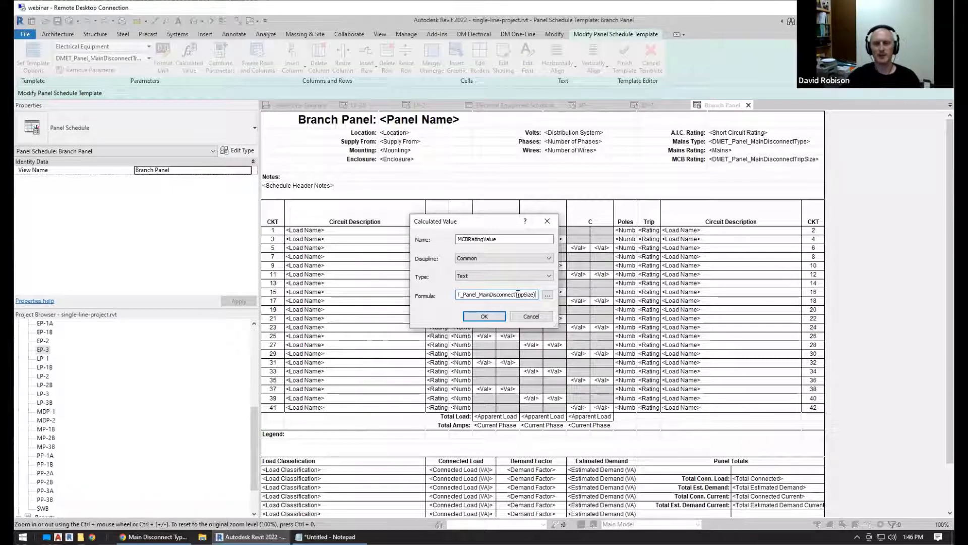
left_click(485, 316)
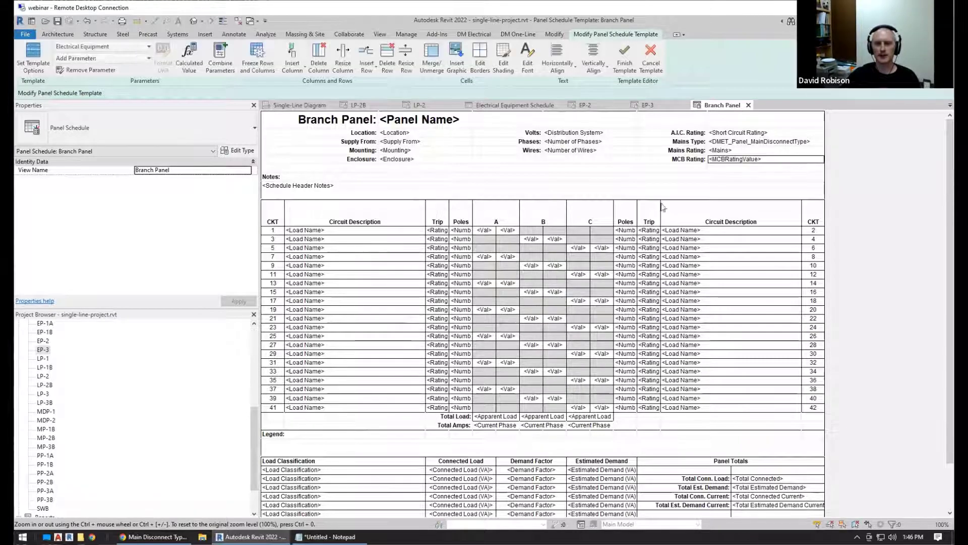
Start a calculated value named MCBRatingLabel with type Text for the "MCB Rating:" label cell.
left_click(189, 60)
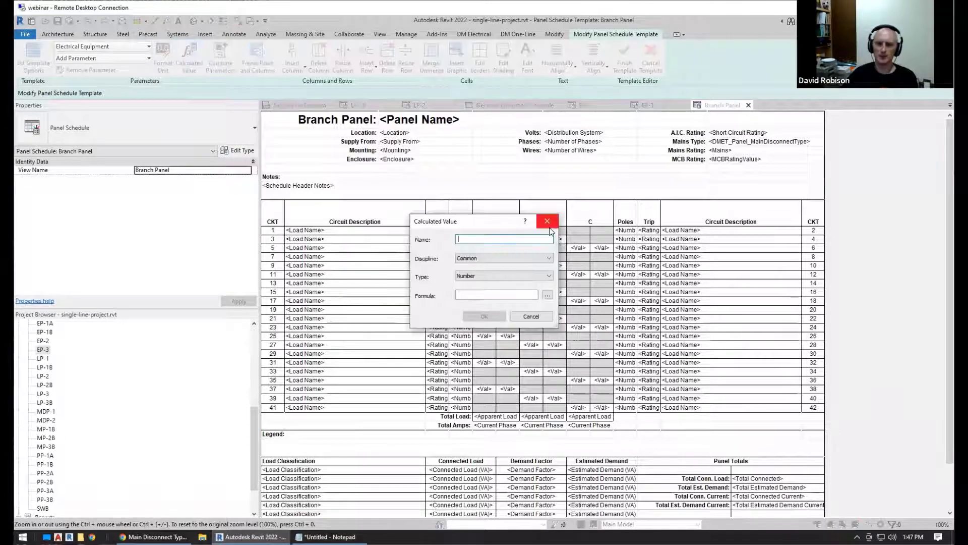
type("MCBRatingLabel")
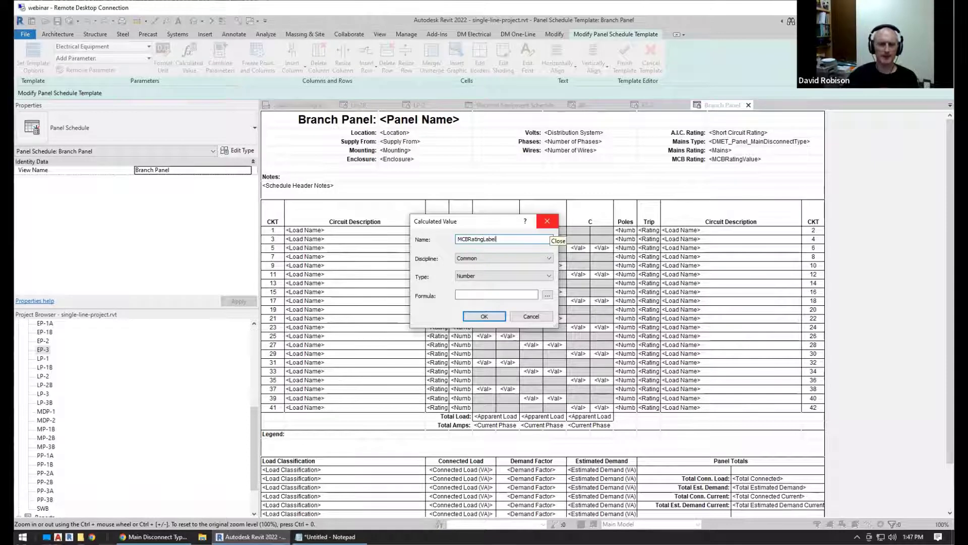
left_click(499, 277)
key("t")
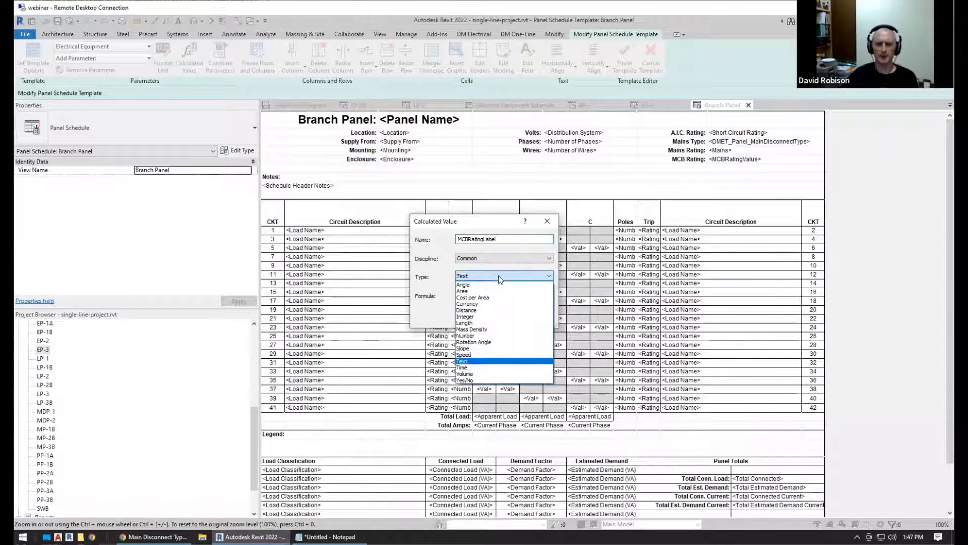
key("Return")
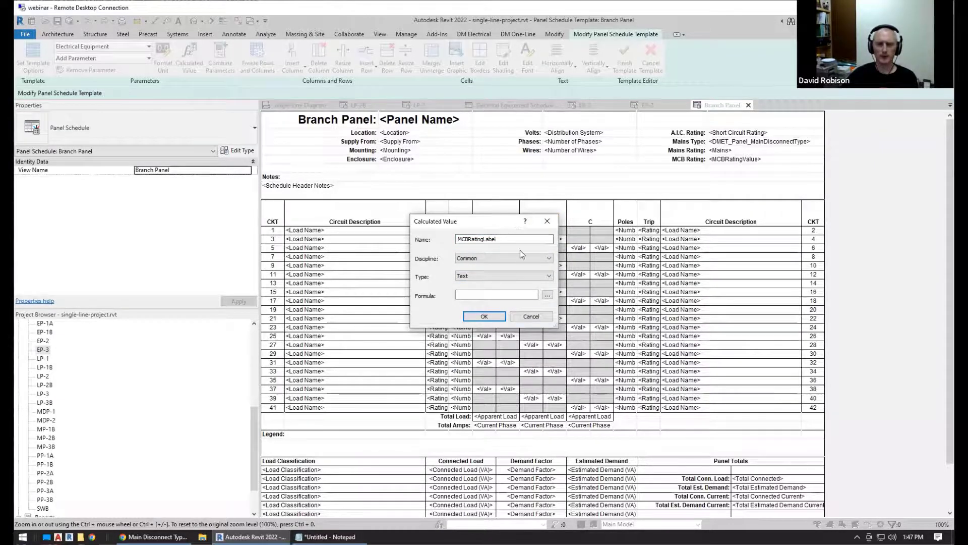
Insert MCBRatingLabel with the Notepad formula if(DMEN_Panel_MainDisconnectType = 0, "", "MCB Rating:") and finish the Branch Panel template.
left_click(330, 536)
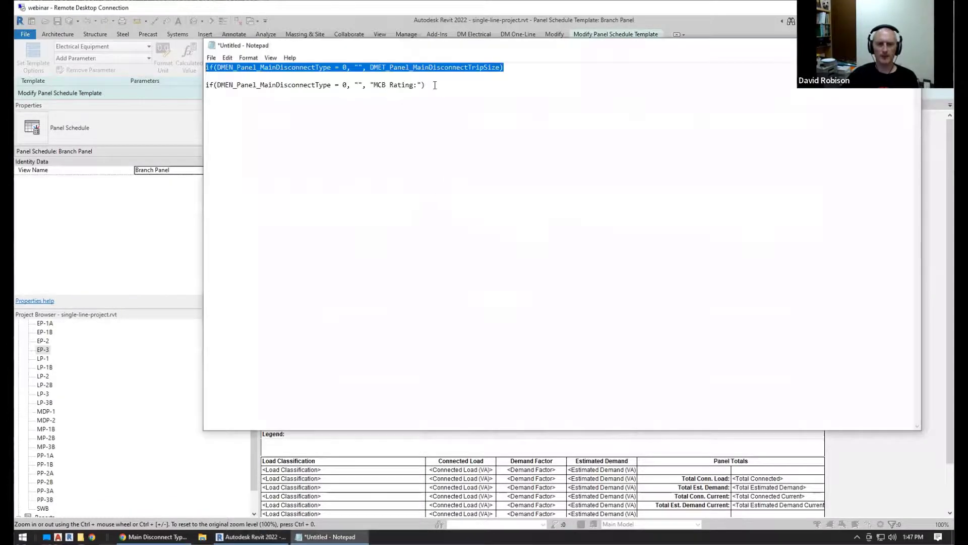
left_click_drag(434, 88, 206, 90)
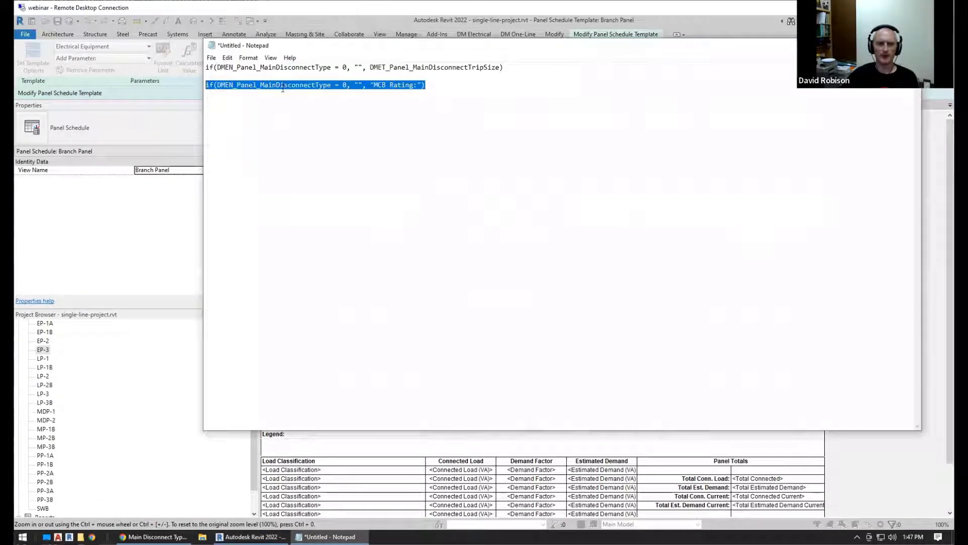
key("ctrl+c")
left_click(701, 20)
left_click(497, 295)
key("ctrl+v")
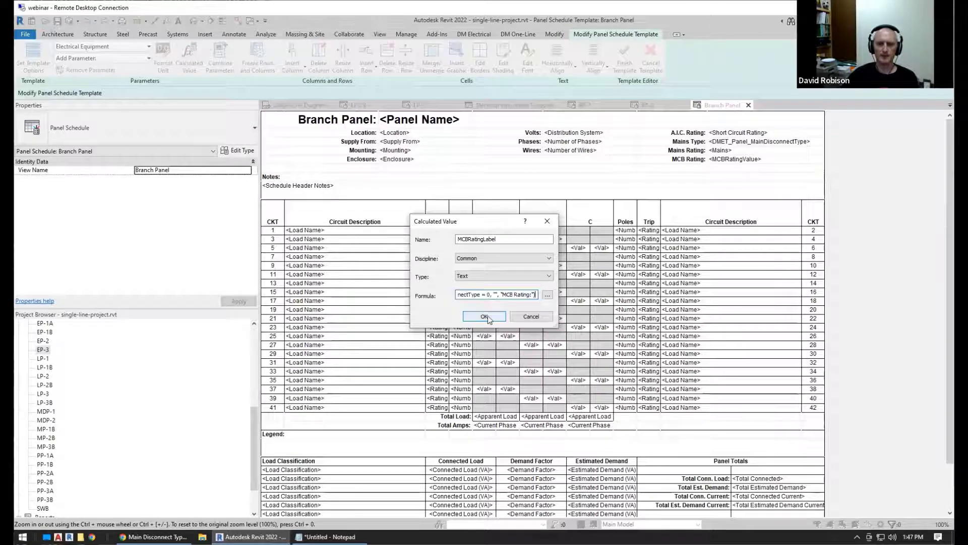
left_click(484, 316)
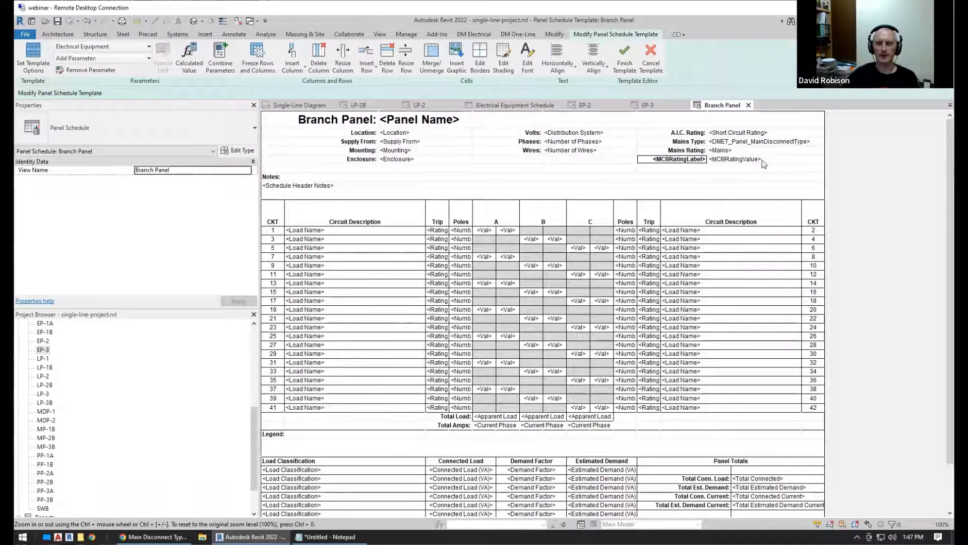
left_click(624, 58)
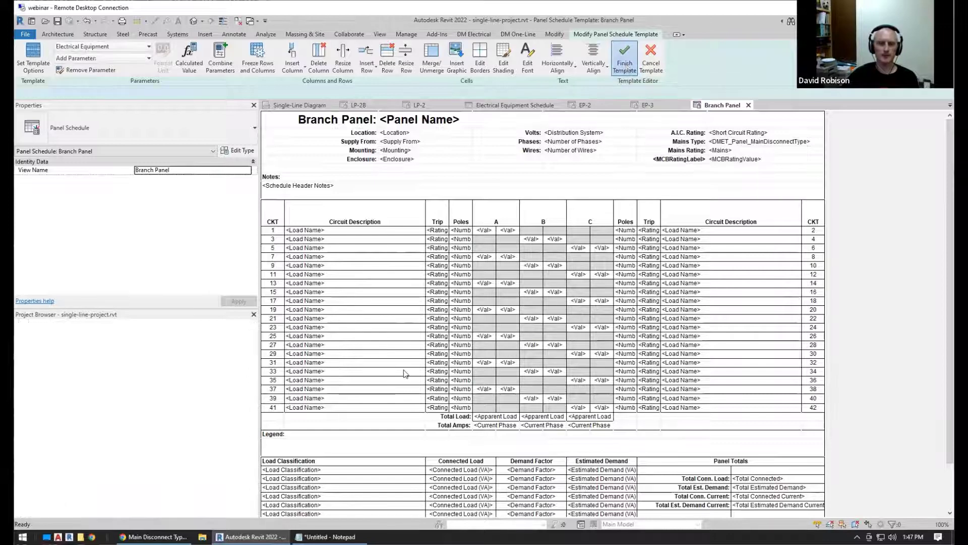
Reapply the Branch Panel (Default) template to the EP-3 panel schedule.
right_click(43, 351)
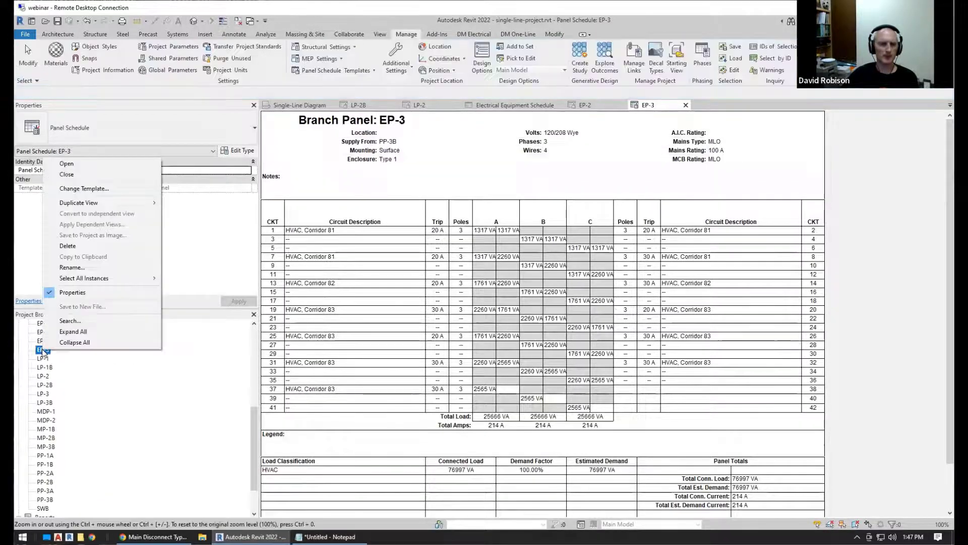
left_click(101, 189)
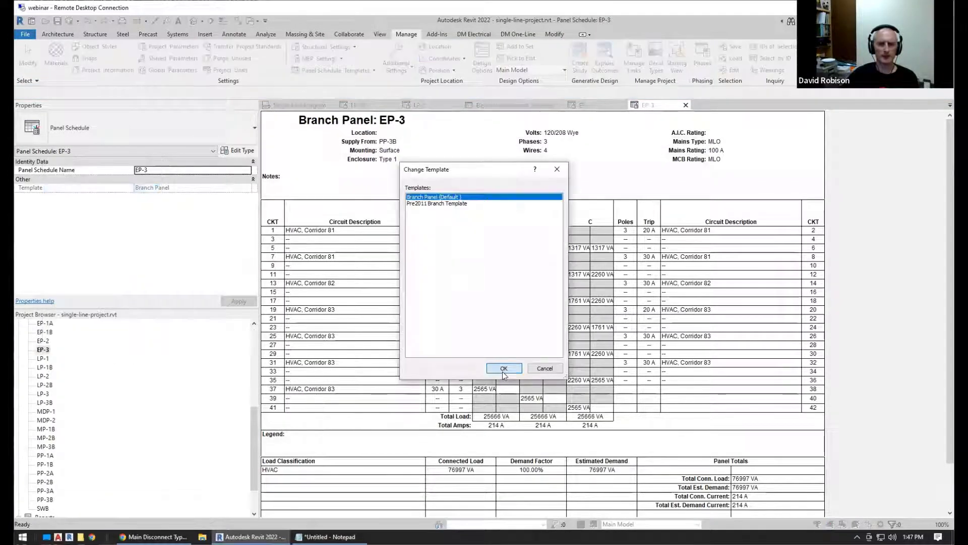
left_click(503, 369)
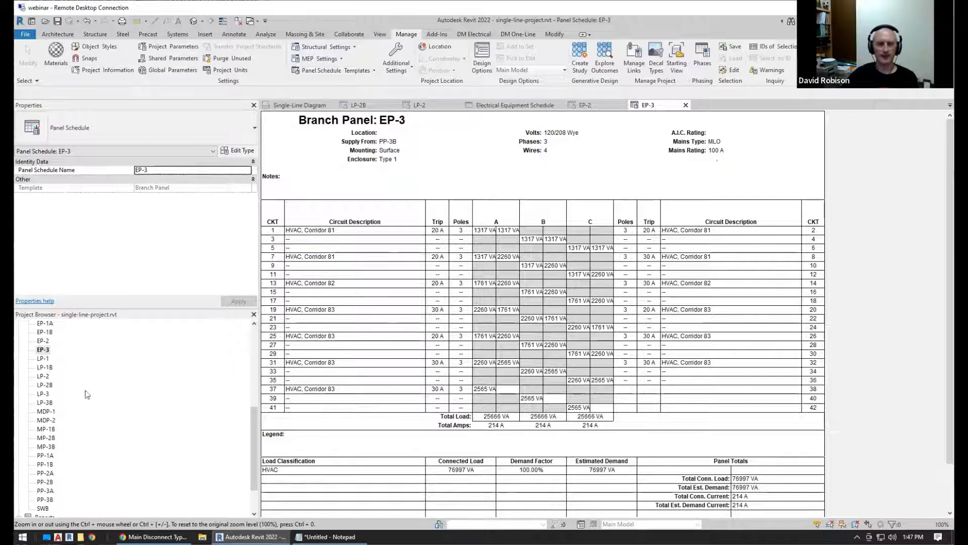
Open the EP-2 panel schedule and reapply the Branch Panel (Default) template to it.
left_click(44, 341)
double_click(46, 342)
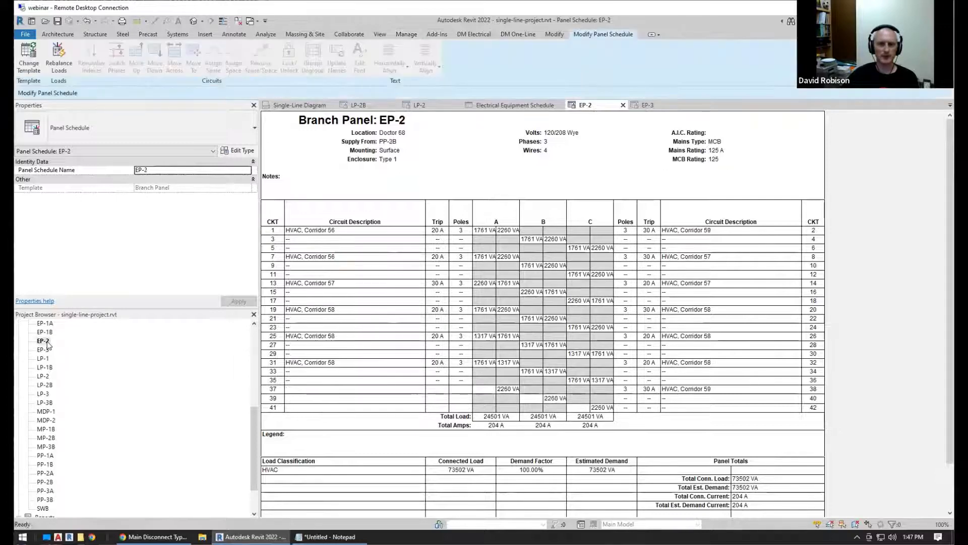
right_click(48, 341)
left_click(87, 182)
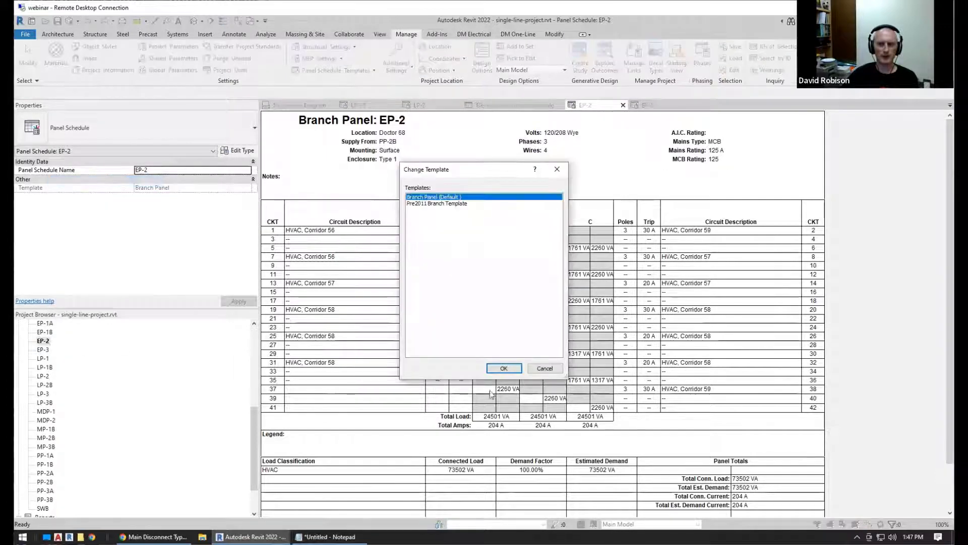
left_click(503, 372)
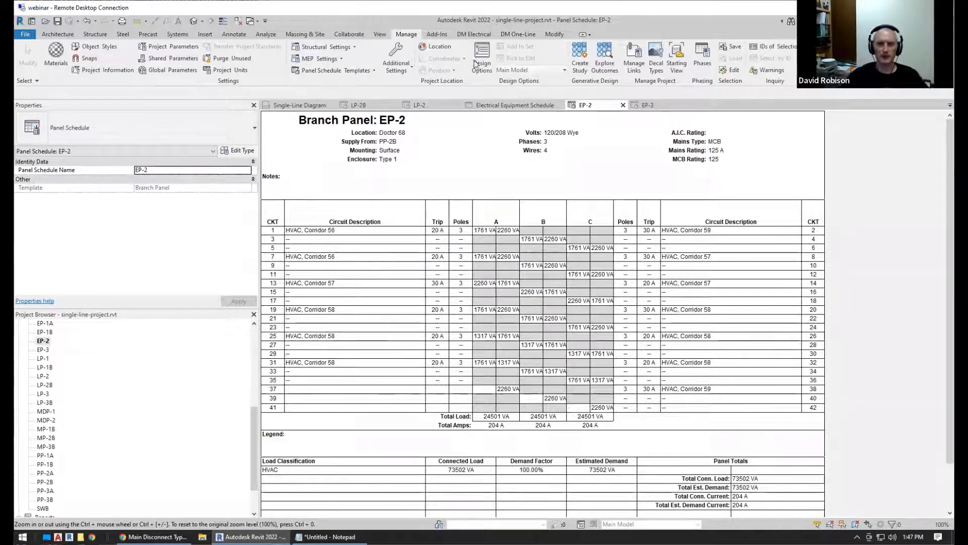
In DM Electrical's Panel Edit, change panel EP-2's Main Disconnect Type from a breaker to main lugs only.
left_click(474, 34)
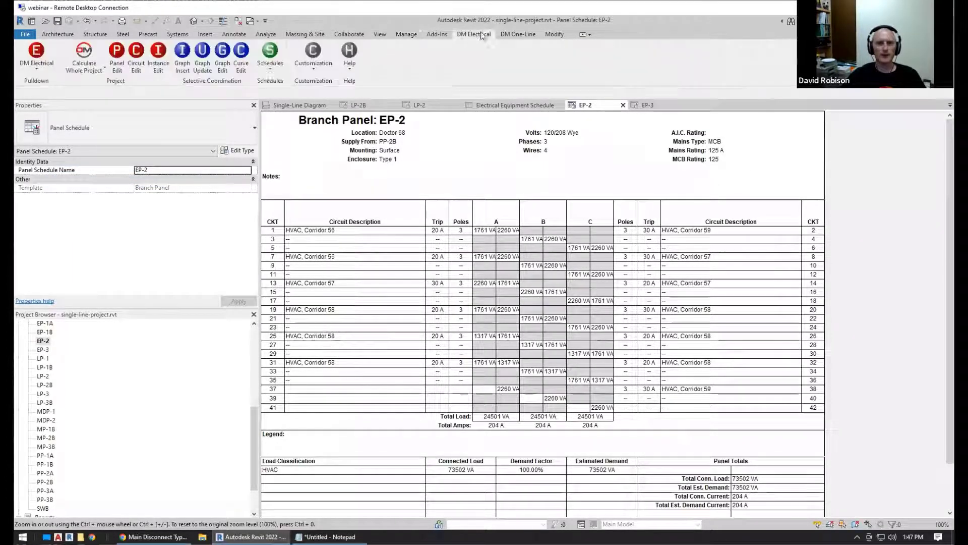
left_click(117, 57)
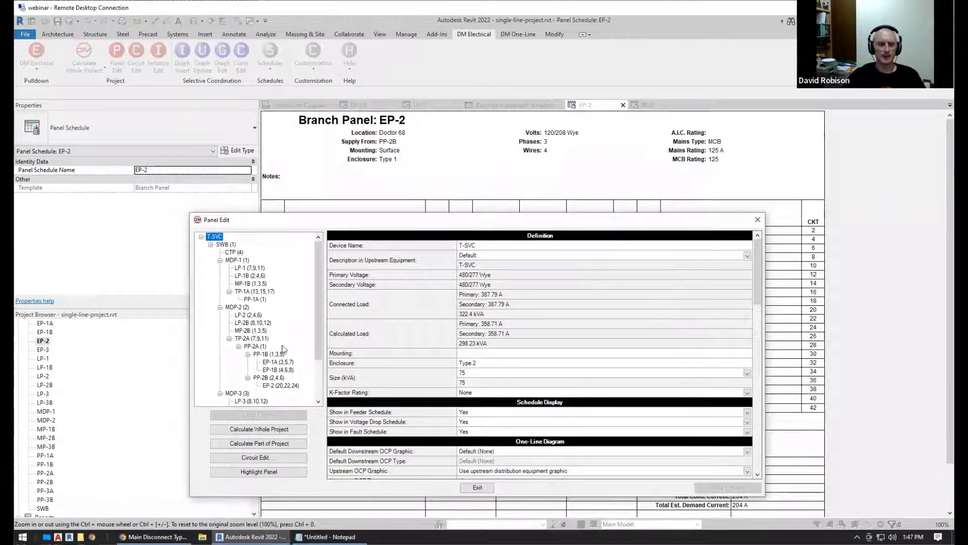
left_click(281, 385)
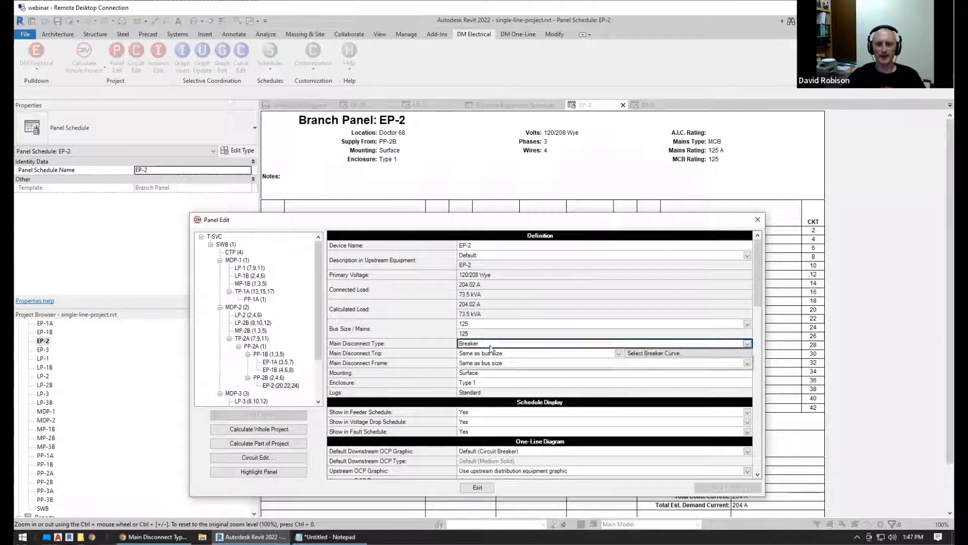
left_click(489, 345)
left_click(484, 355)
left_click(272, 378)
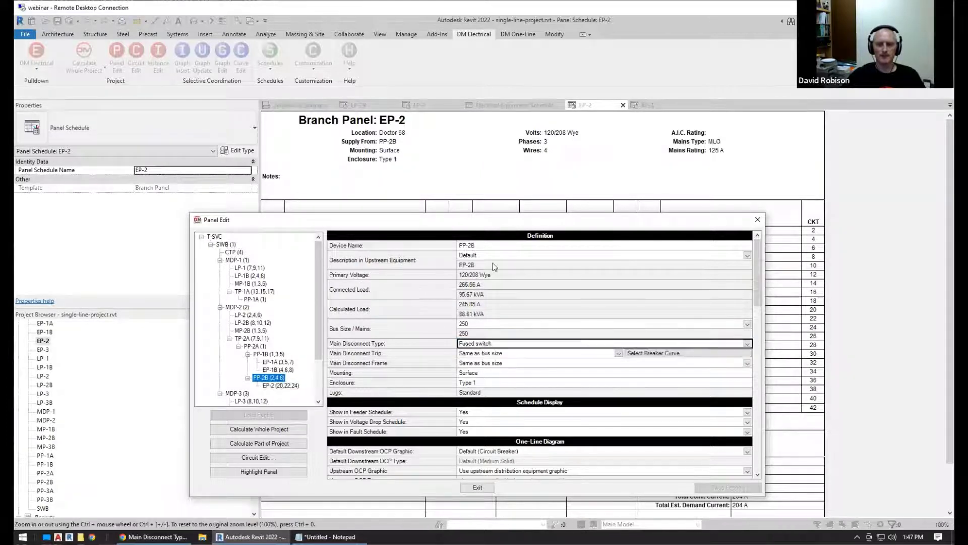
Set EP-2's Main Disconnect Type back to Breaker and close Panel Edit.
left_click(283, 386)
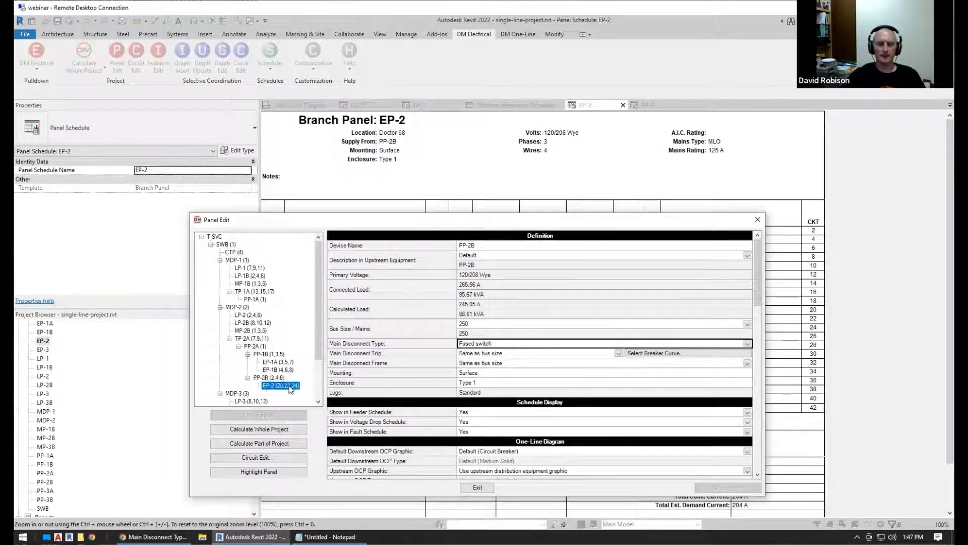
left_click(500, 344)
left_click(483, 352)
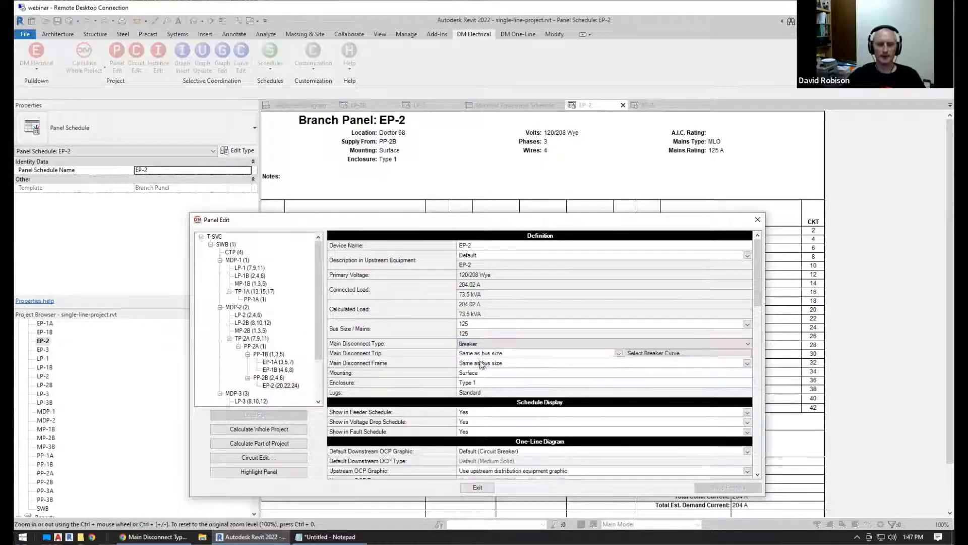
left_click(269, 380)
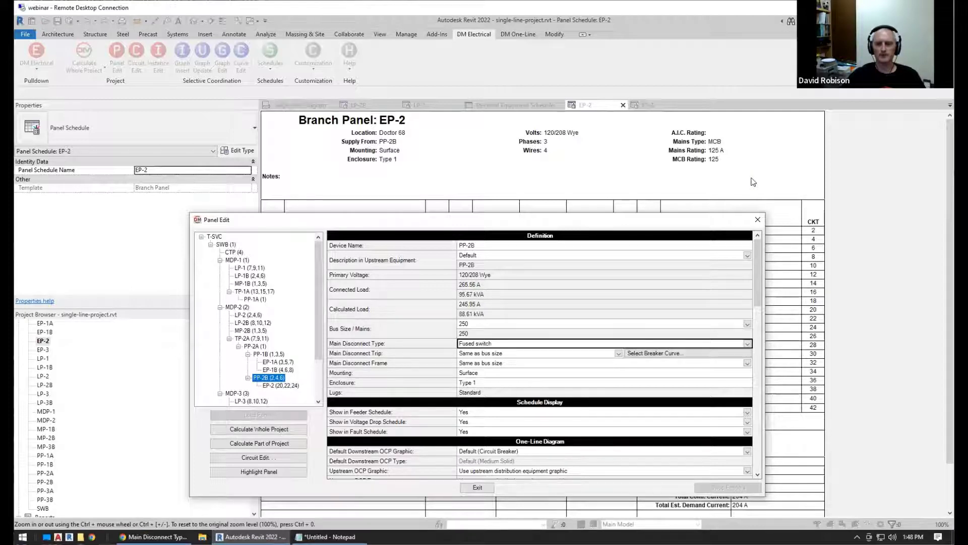
left_click(477, 487)
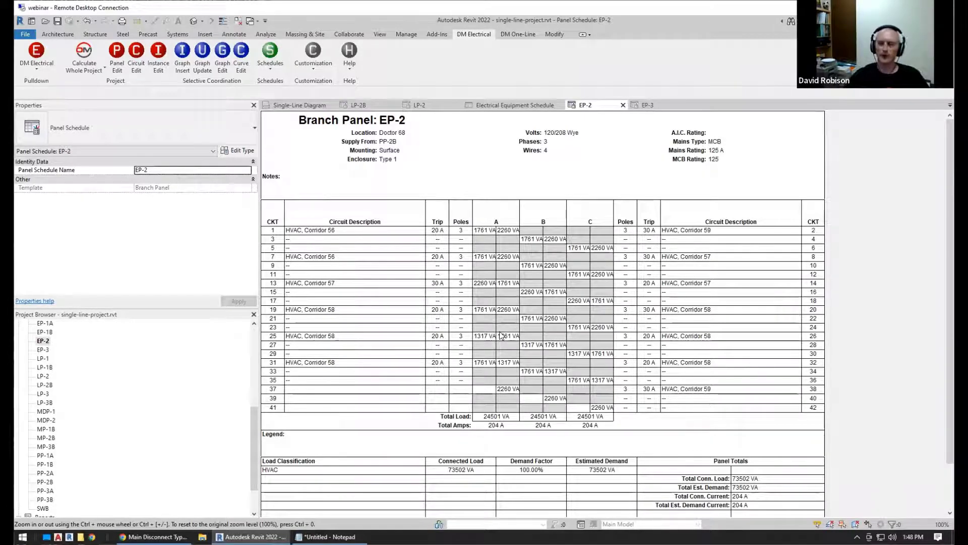
Create a new schedule of building components for the Electrical Circuits category, keeping the name Electrical Circuit Schedule.
left_click_drag(255, 438, 256, 325)
right_click(81, 397)
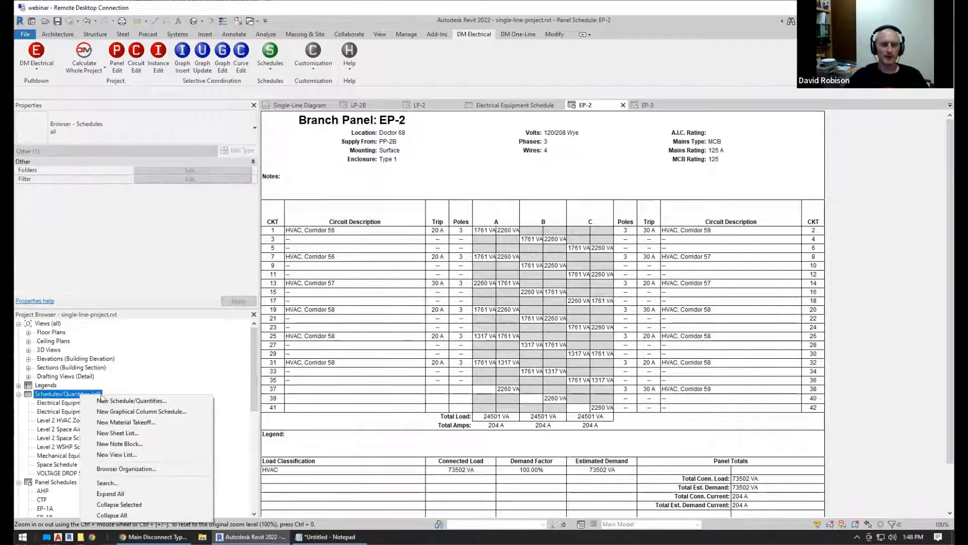
left_click(134, 401)
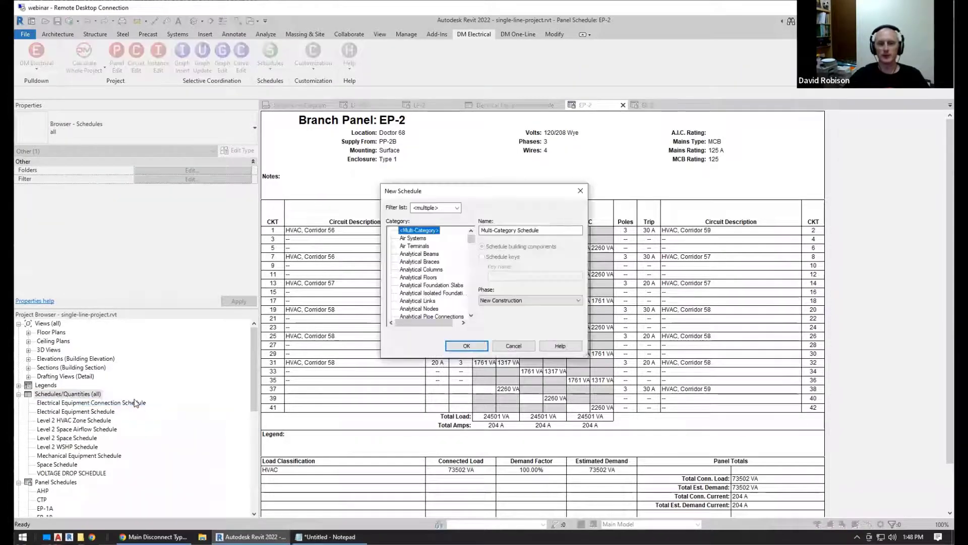
left_click(416, 263)
key("e")
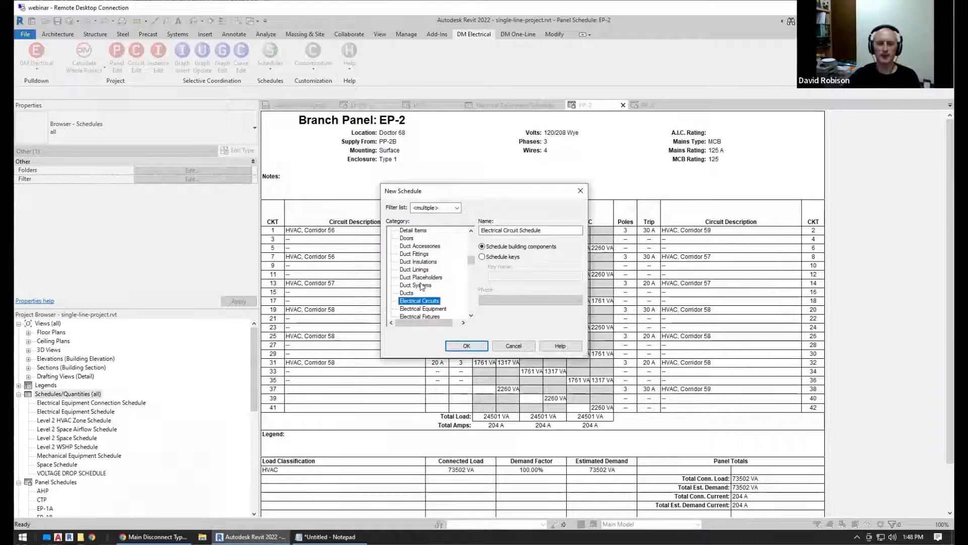
left_click(466, 346)
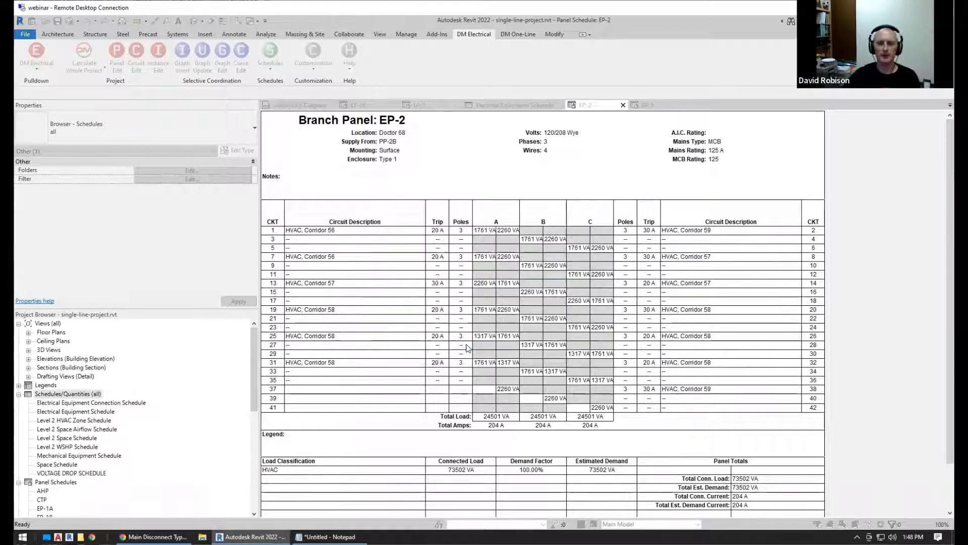
Add the Panel and Circuit Number fields to the Electrical Circuit Schedule.
left_click(370, 205)
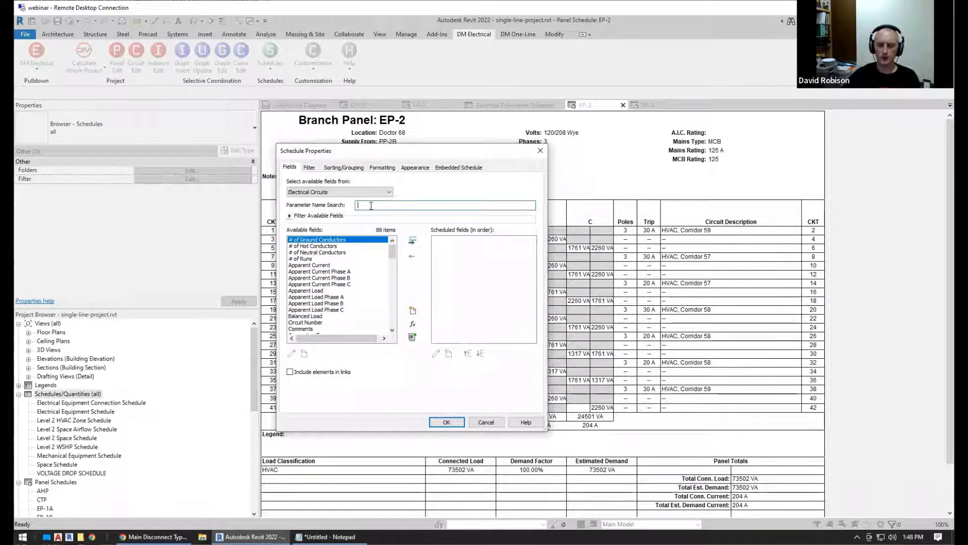
type("pan")
left_click(413, 239)
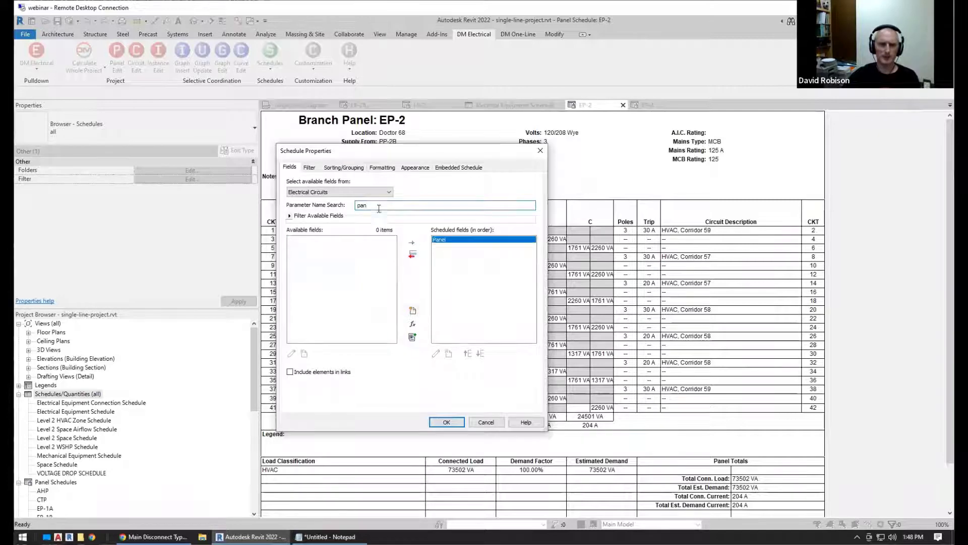
left_click_drag(368, 206, 329, 204)
type("cir")
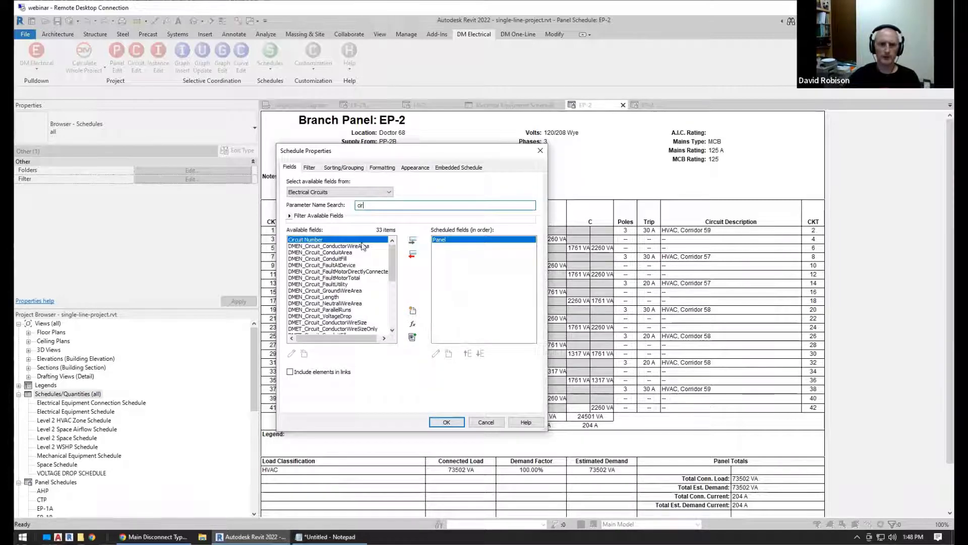
left_click(412, 241)
Add all DMEN and DMET circuit parameters as scheduled fields and generate the Electrical Circuit Schedule.
left_click_drag(383, 207, 323, 204)
type("dme")
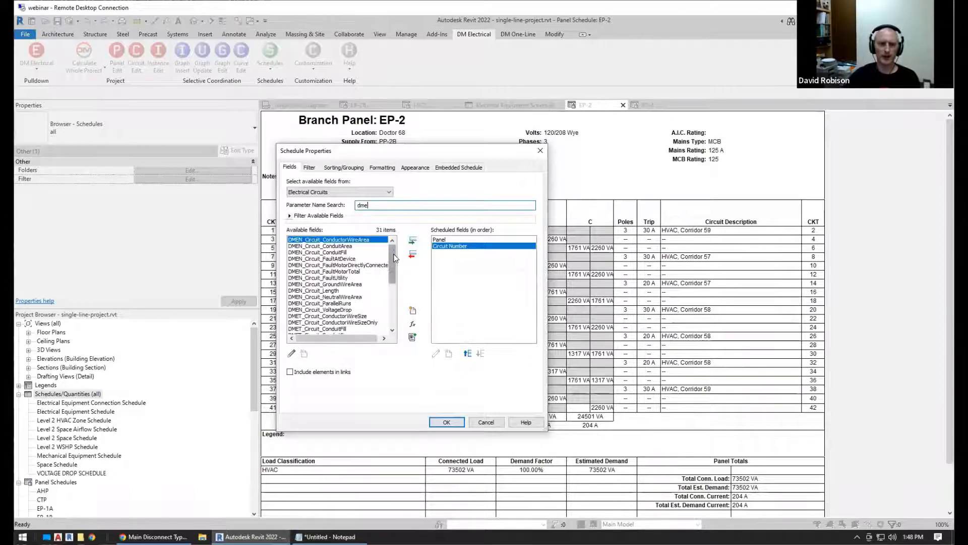
scroll(353, 302, "down", 5)
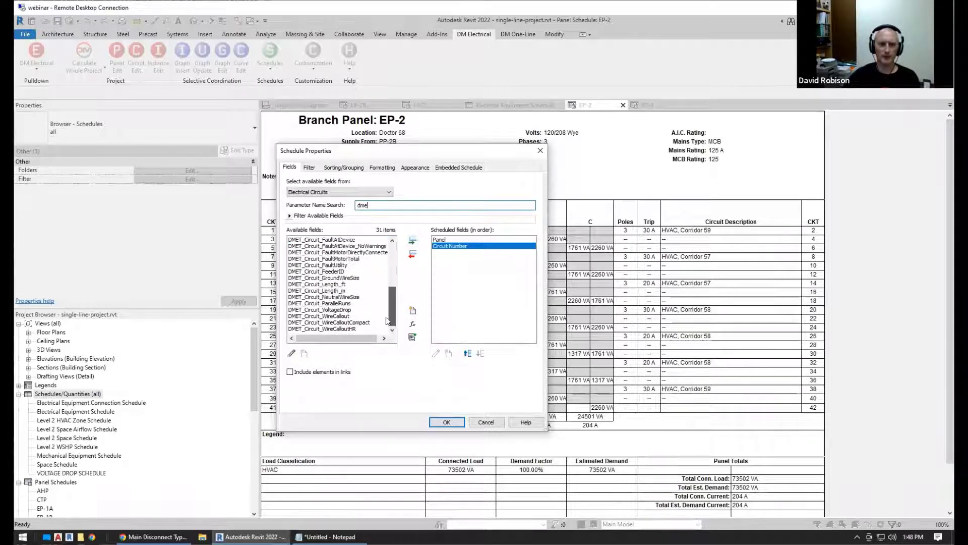
left_click(351, 329, "shift")
left_click(413, 240)
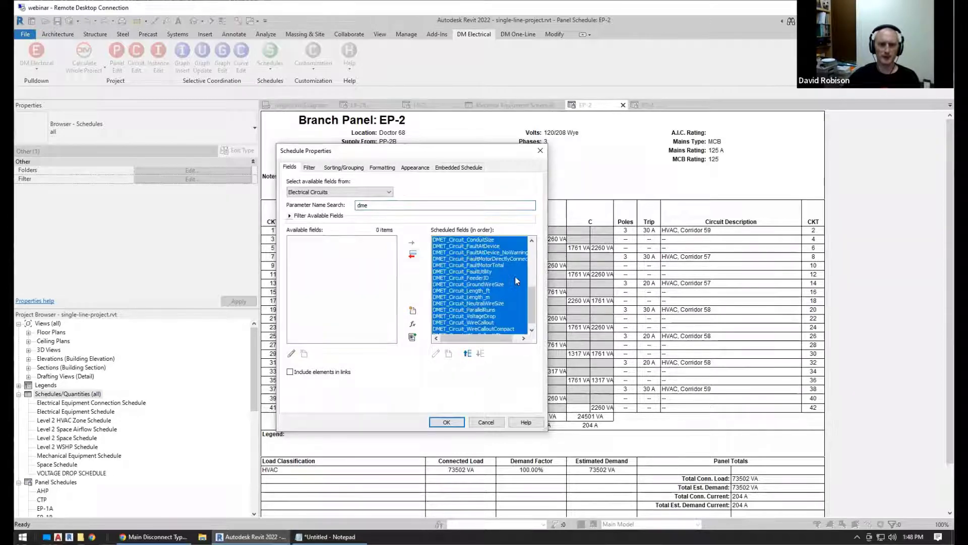
left_click(447, 422)
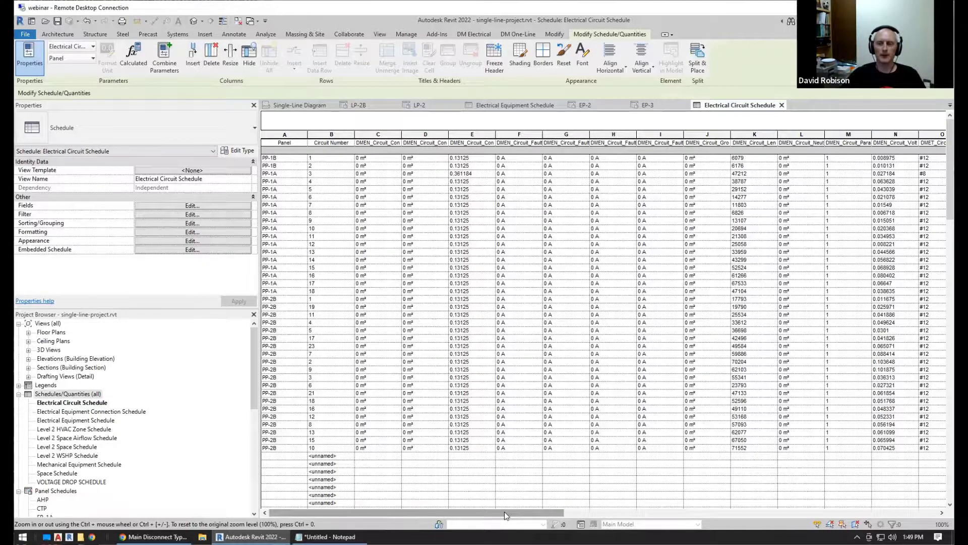
Widen the DMET_Circuit_ConductorWireSizeOnly, DMET_Circuit_ConductorWireSize and DMET_Circuit_VoltageDrop columns so their full headings can be read.
left_click_drag(504, 512, 598, 511)
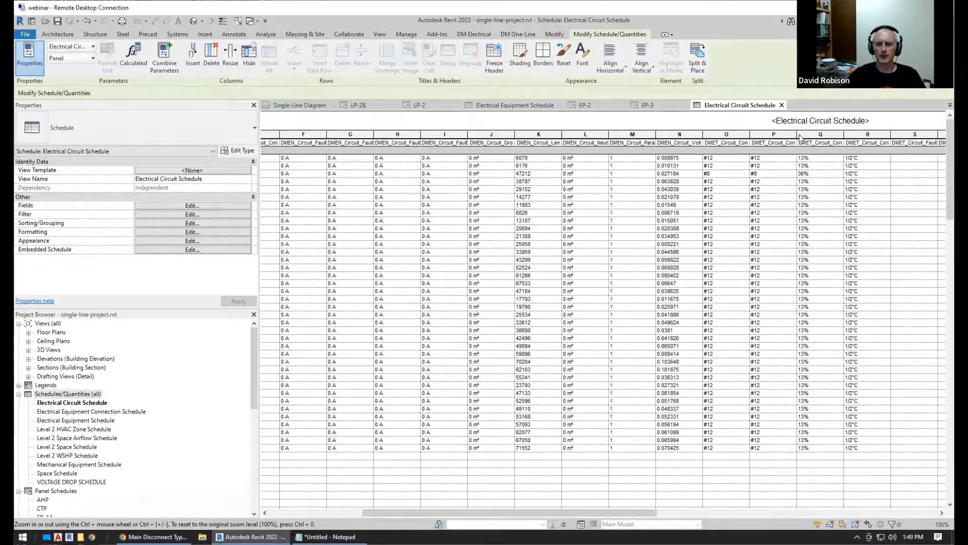
left_click_drag(796, 133, 853, 133)
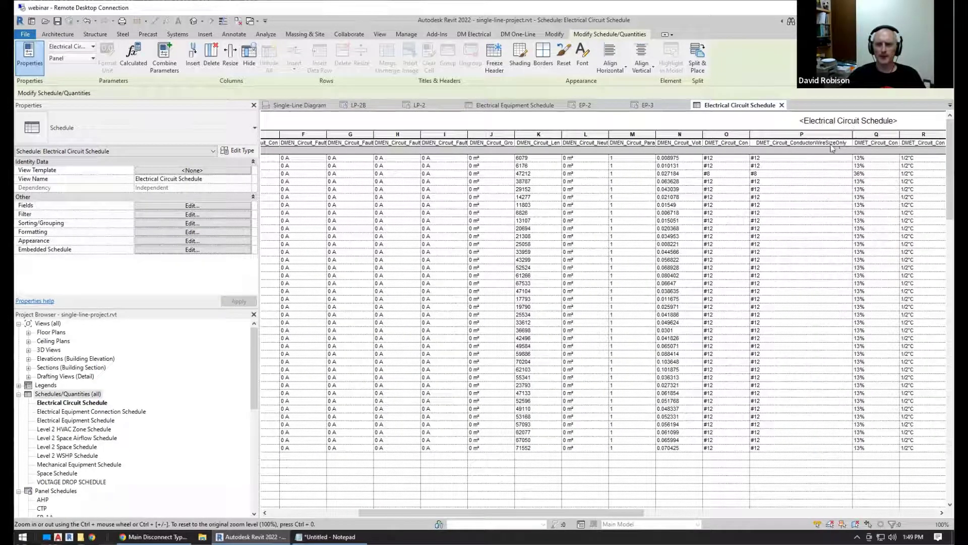
left_click_drag(754, 134, 803, 133)
left_click_drag(484, 512, 520, 512)
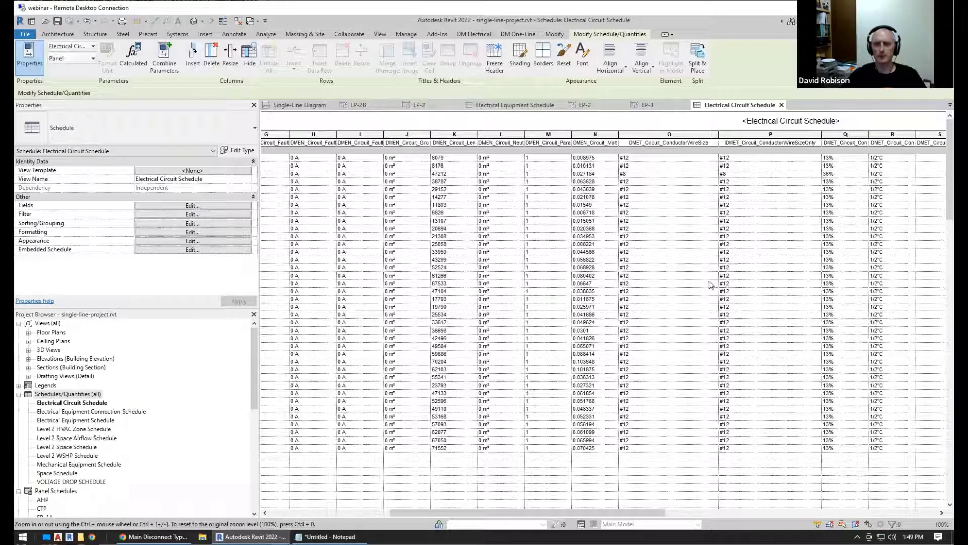
left_click(672, 159)
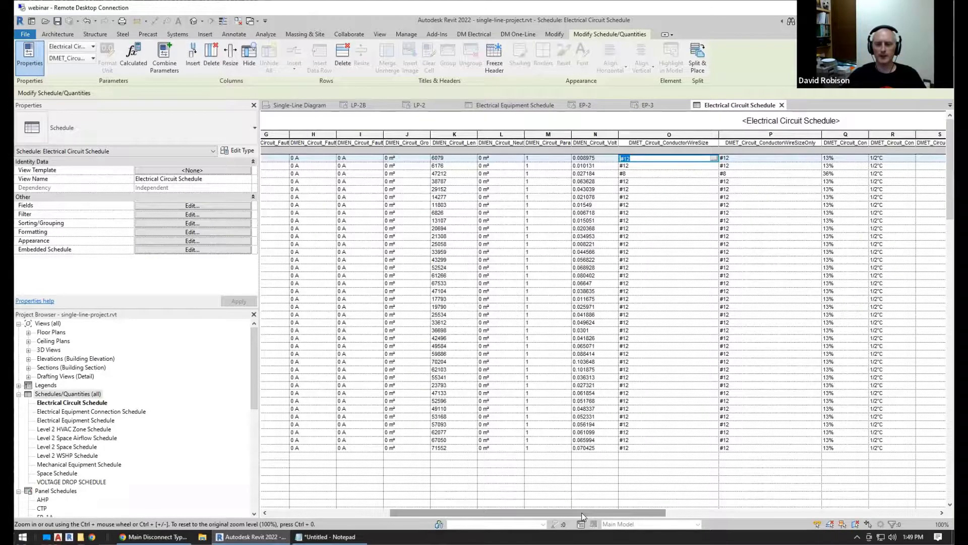
left_click_drag(582, 513, 866, 499)
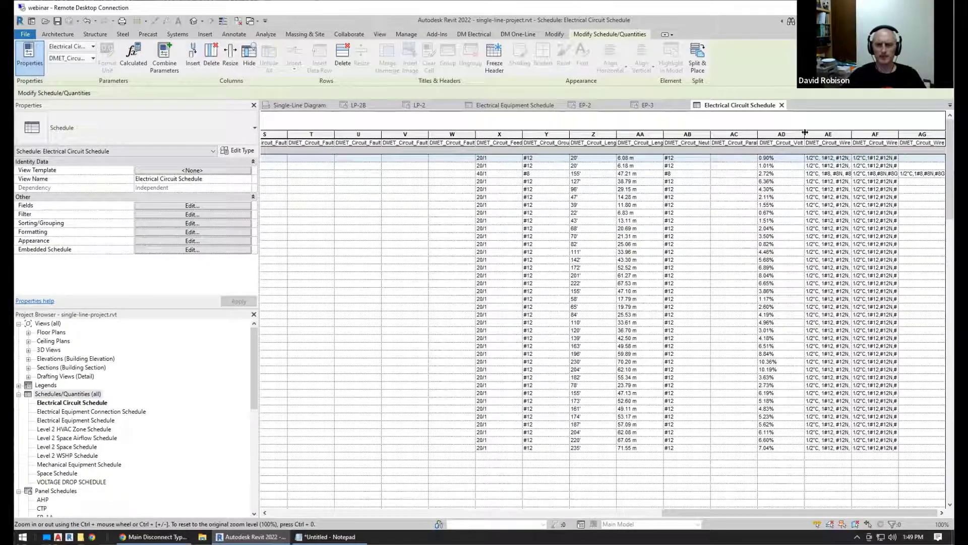
left_click_drag(805, 132, 860, 132)
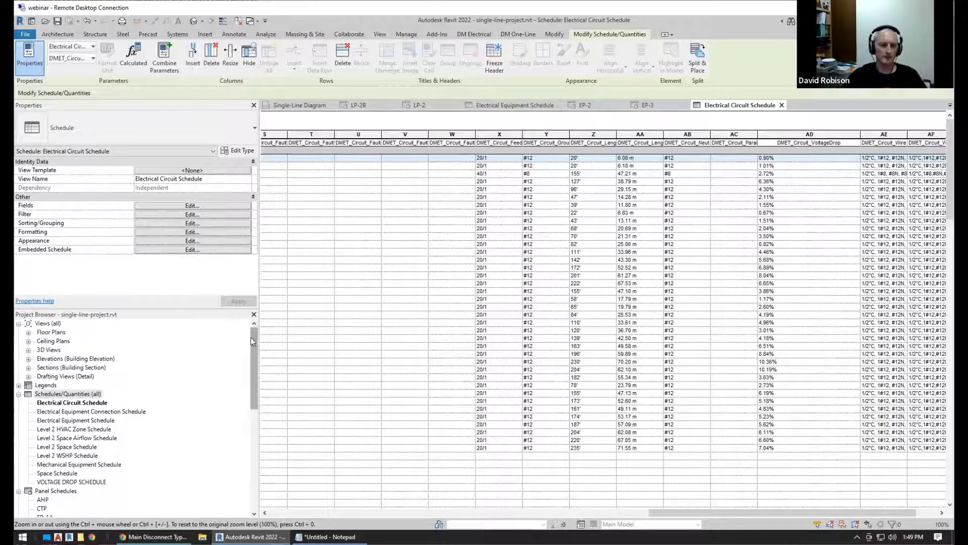
Return to the EP-2 panel schedule, open the Branch Panel (Default) template for editing and select circuit 1's Load Name cell.
left_click_drag(251, 338, 251, 373)
double_click(43, 455)
left_click(406, 34)
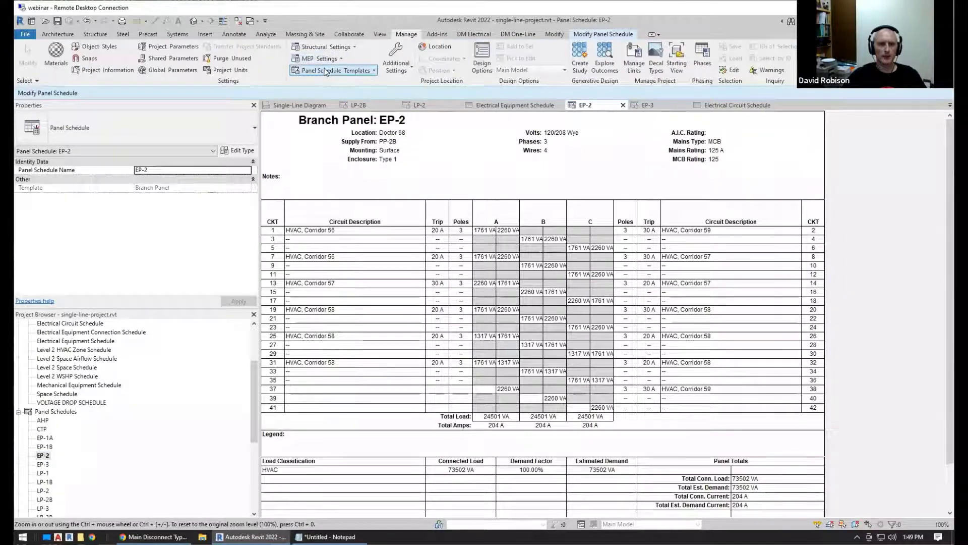
left_click(325, 71)
left_click(336, 95)
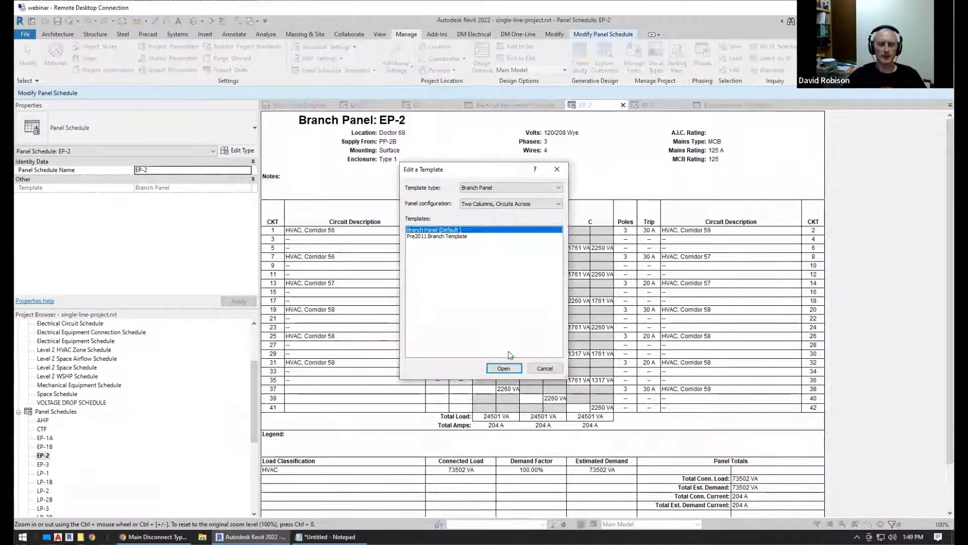
left_click(504, 368)
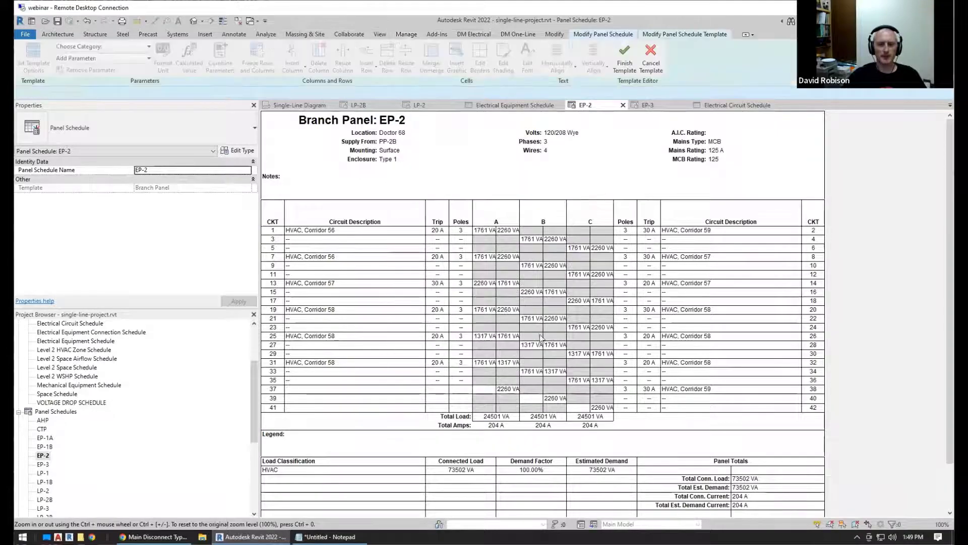
left_click(382, 231)
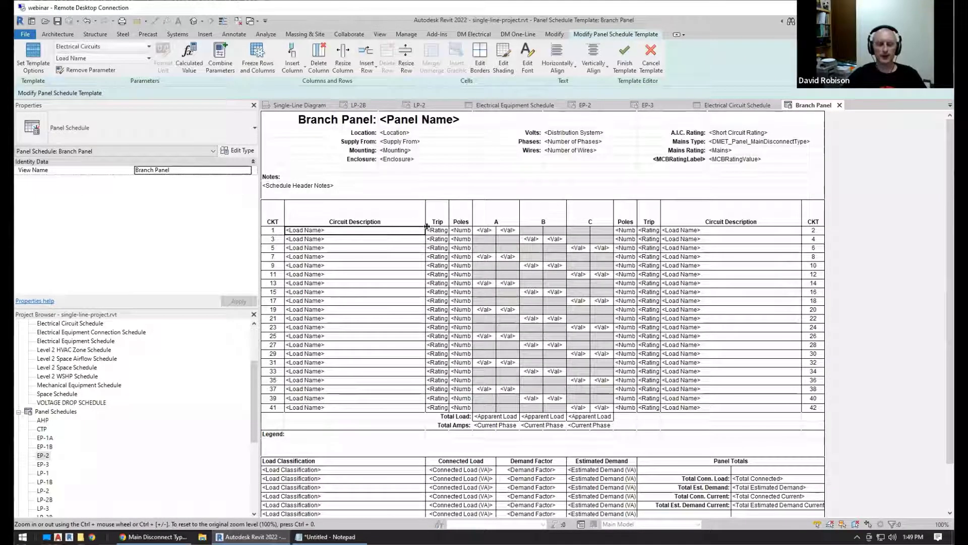
Narrow the Circuit Description columns, widen the Poles columns, and insert two blank columns beside Poles in the circuit table.
mouse_move(424, 211)
left_mouse_down()
mouse_move(369, 213)
mouse_move(406, 214)
left_mouse_up()
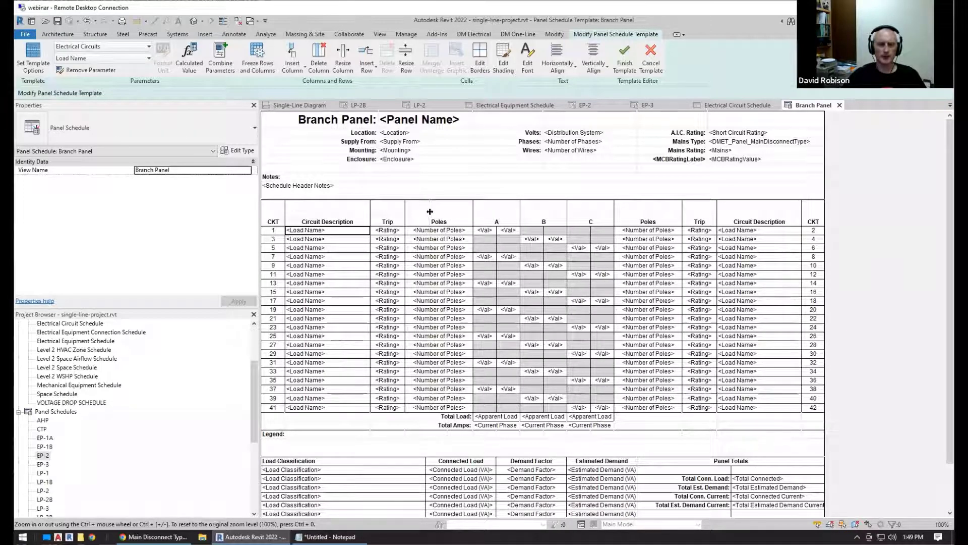
mouse_move(473, 212)
left_mouse_down()
mouse_move(431, 211)
mouse_move(482, 210)
left_mouse_up()
left_click(425, 209)
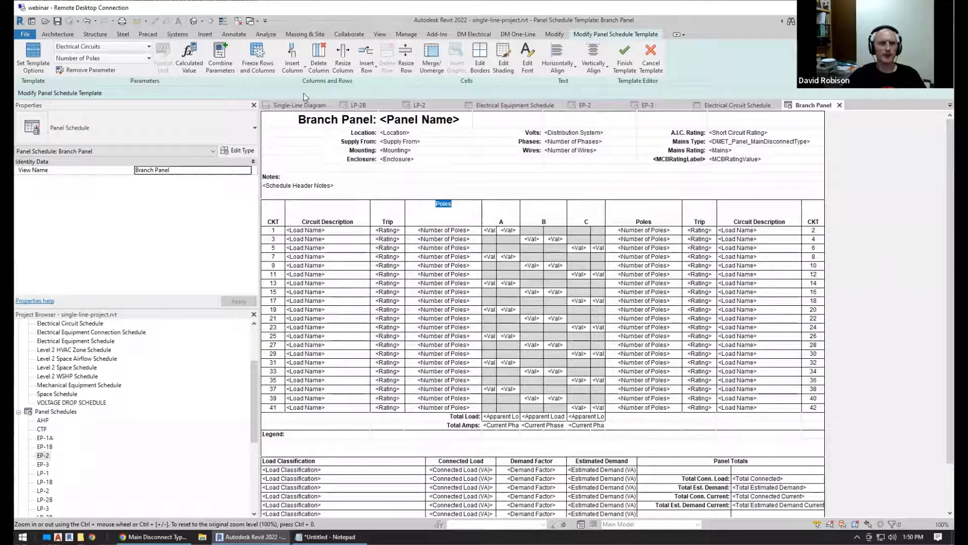
left_click(292, 63)
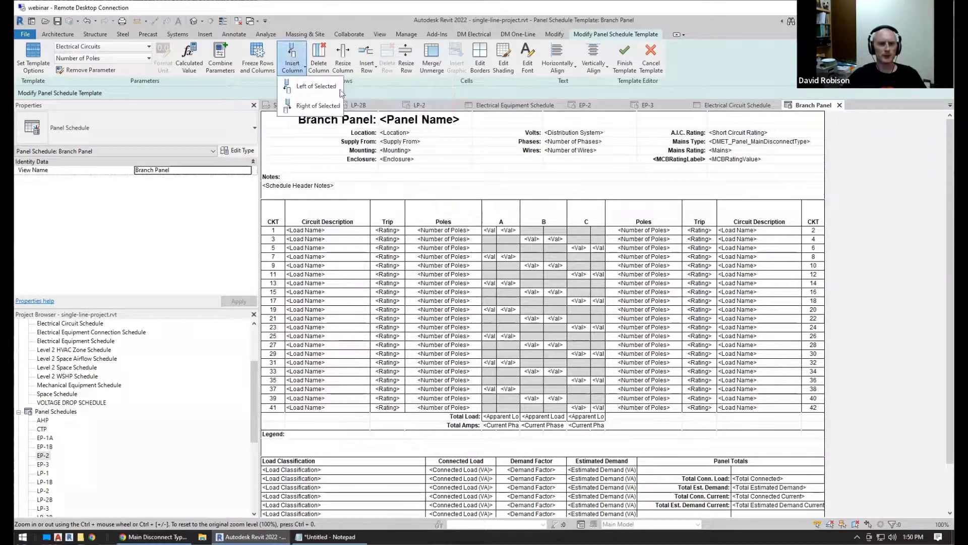
left_click(320, 106)
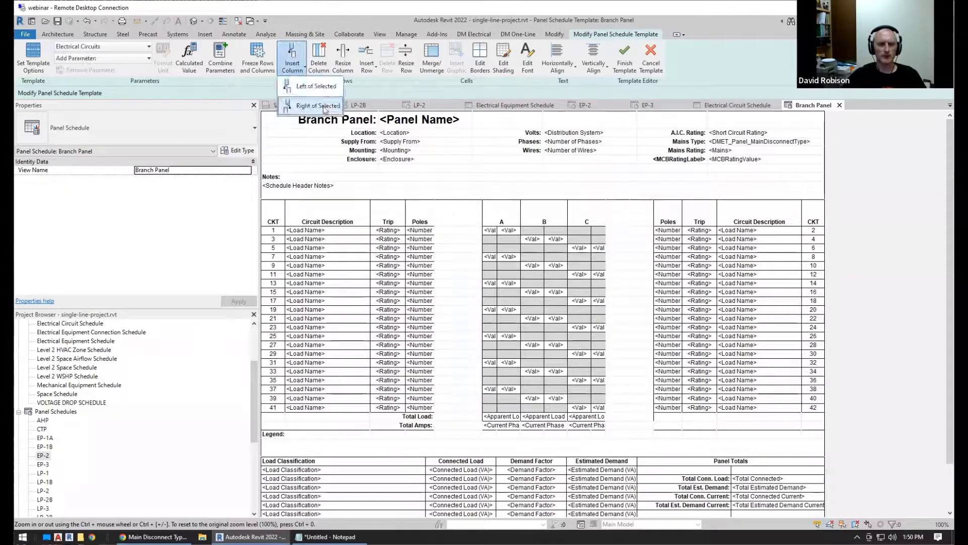
Assign the DMET_Circuit_ConductorWireSize parameter to the blank column next to Poles.
left_click(467, 223)
left_click(149, 58)
left_click_drag(171, 98, 176, 199)
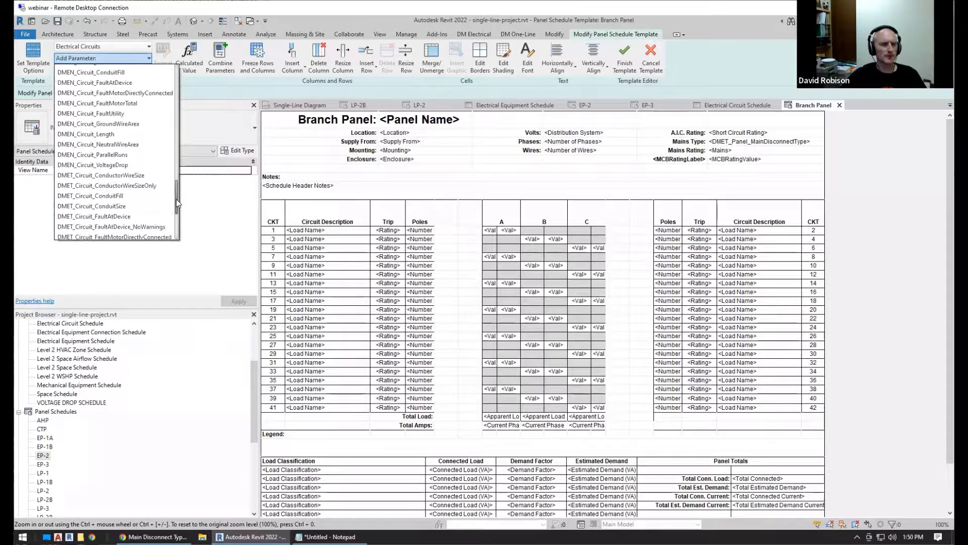
left_click(104, 174)
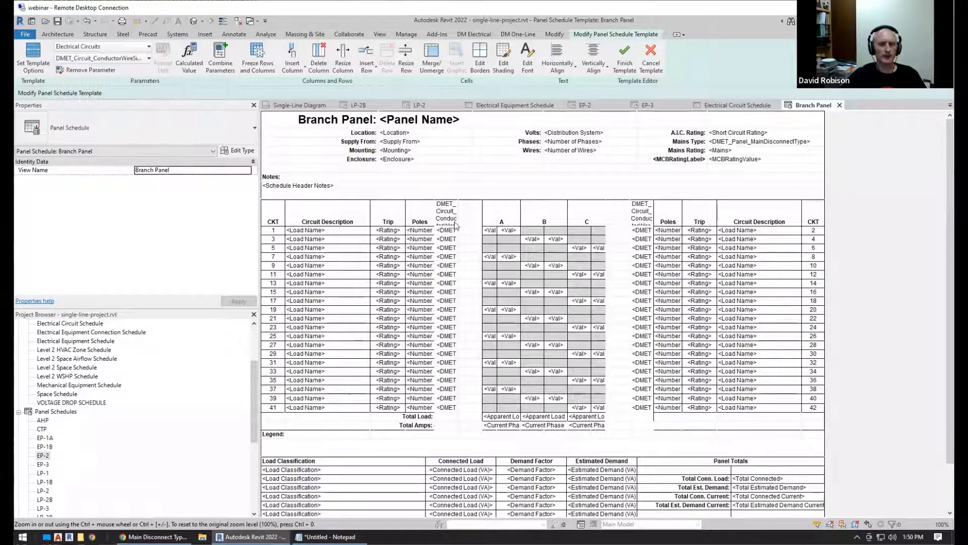
Assign the DMET_Circuit_VoltageDrop parameter to the remaining blank column before phase A.
left_click(468, 212)
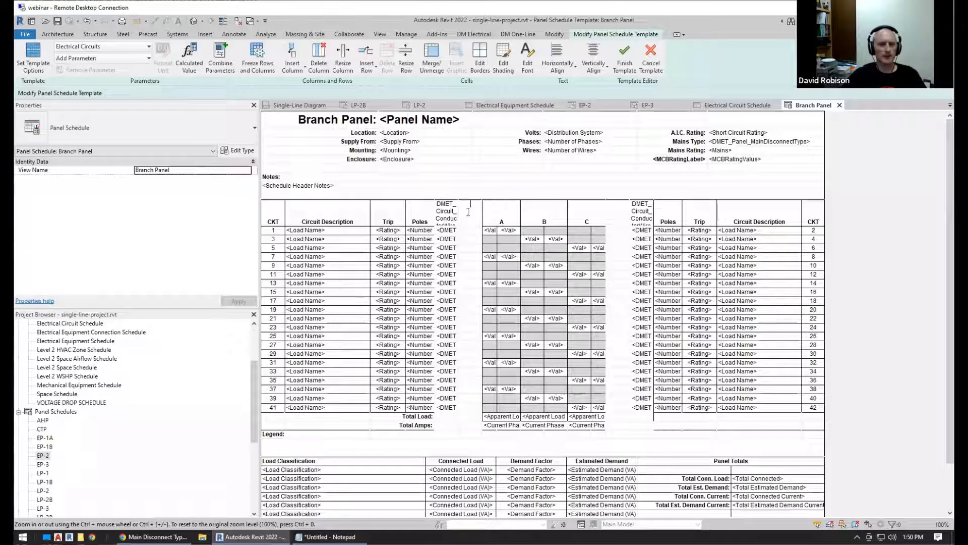
left_click(144, 58)
left_click_drag(177, 103, 180, 209)
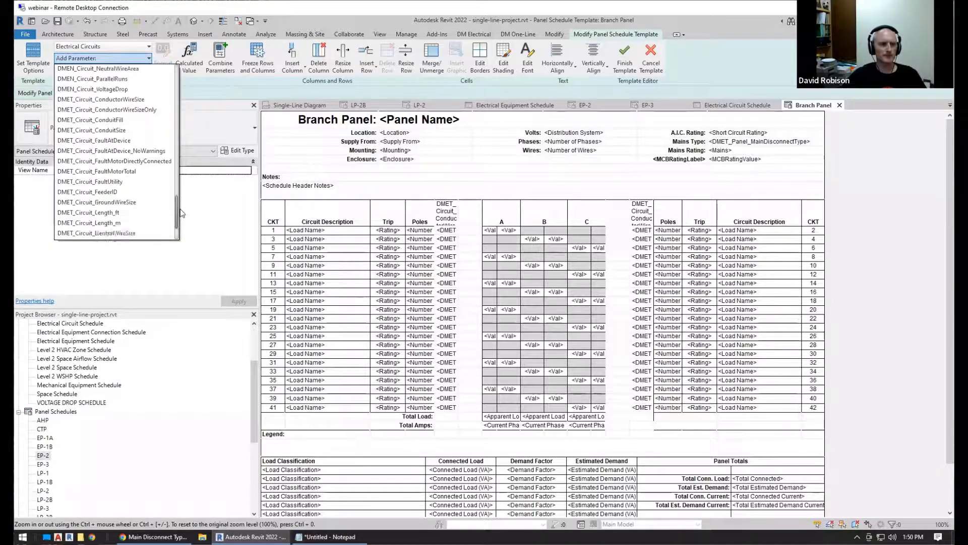
left_click(132, 207)
left_click(414, 249)
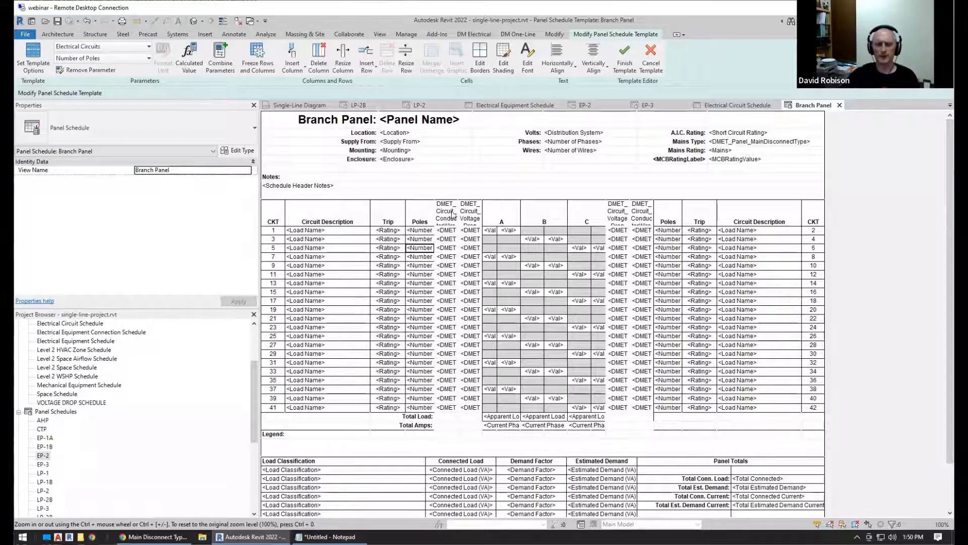
Rename the headings of the two new circuit columns to Wire Size and Voltage Drop.
left_click(453, 214)
left_click(452, 216)
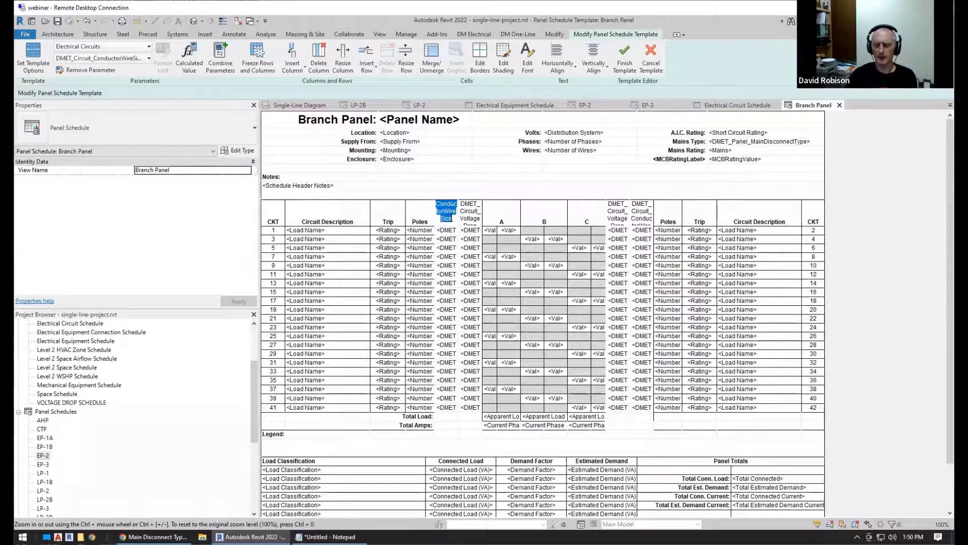
type("Wire Size")
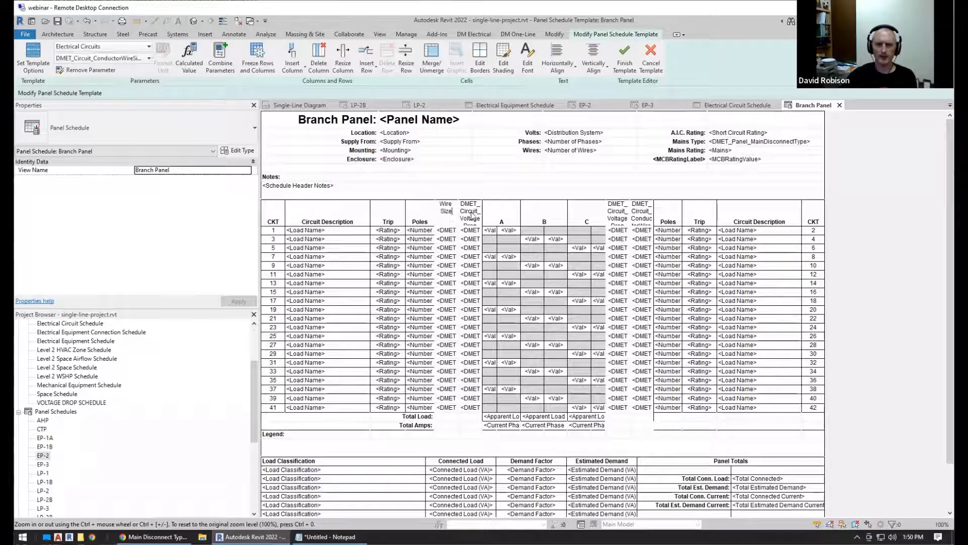
left_click(472, 214)
left_click(473, 212)
double_click(472, 212)
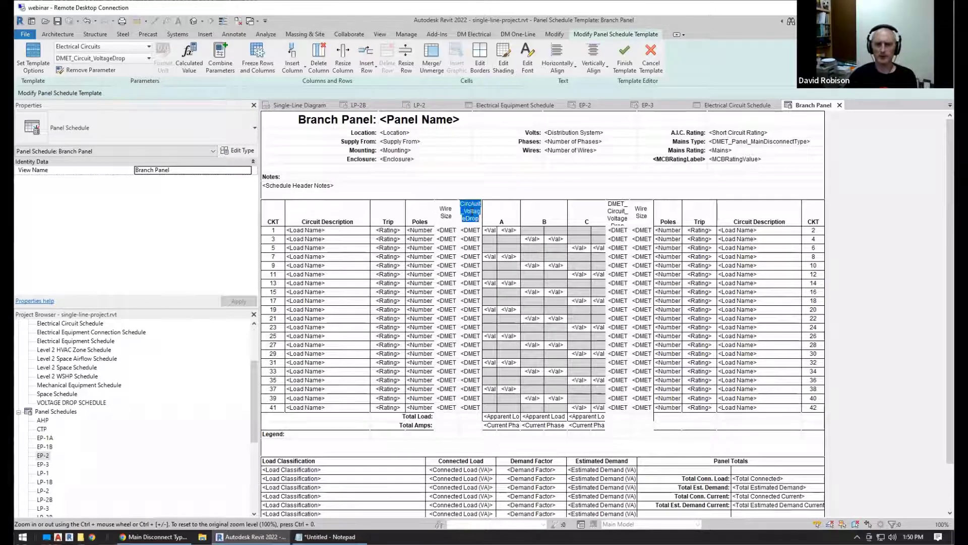
type("Voltage Drop")
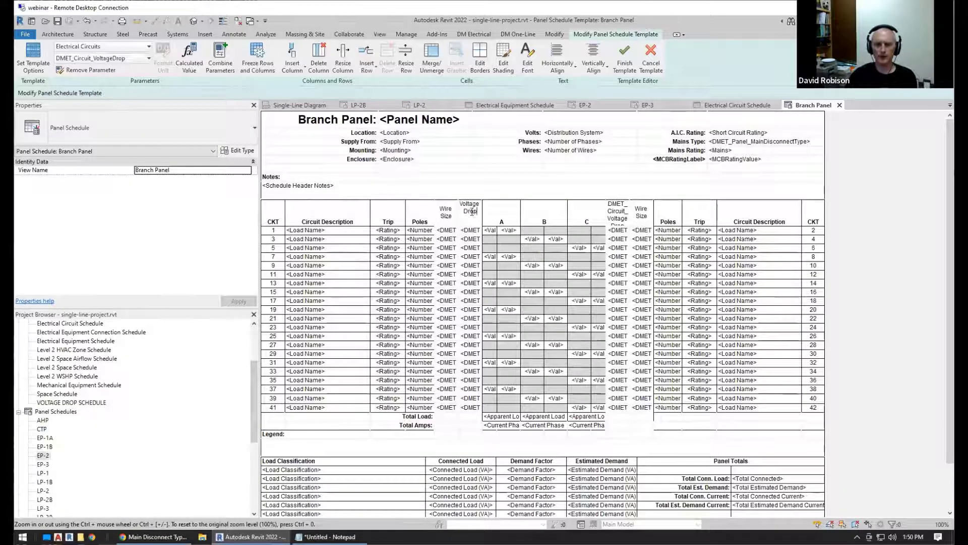
key("Return")
Align the Wire Size heading on the odd-circuit side to the bottom of its cell.
left_click(446, 212)
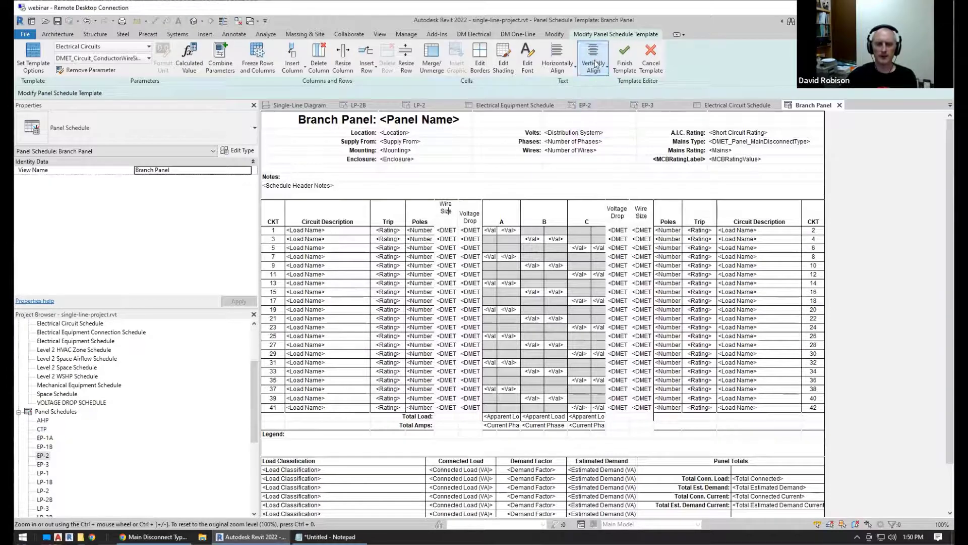
left_click(593, 58)
left_click(599, 128)
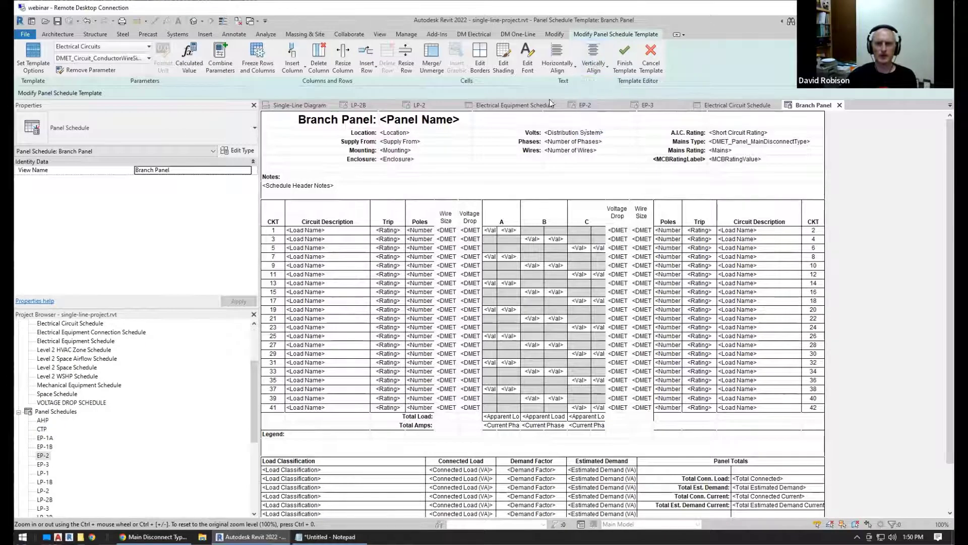
Make the Wire Size and Voltage Drop headings on the odd-circuit side bold.
left_click(527, 56)
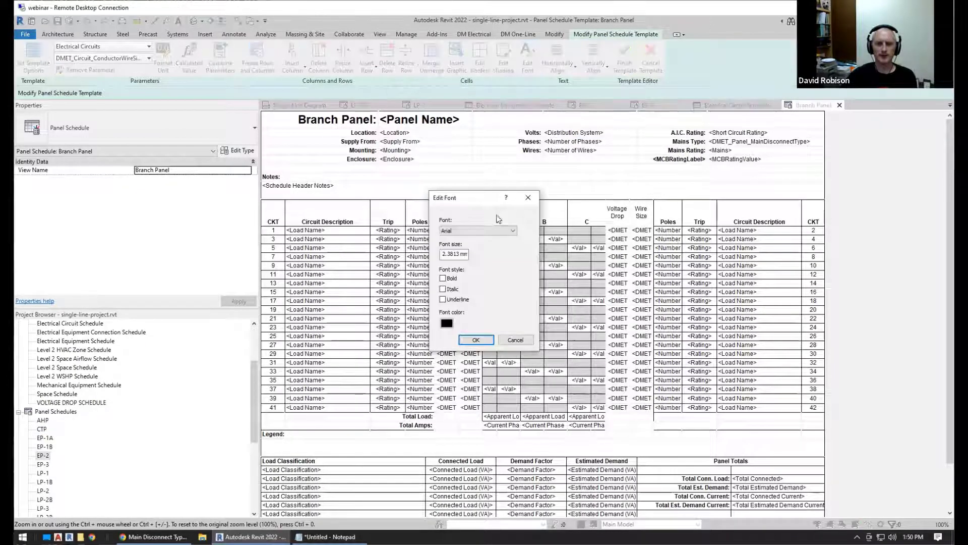
left_click(451, 279)
left_click(476, 340)
left_click(472, 218)
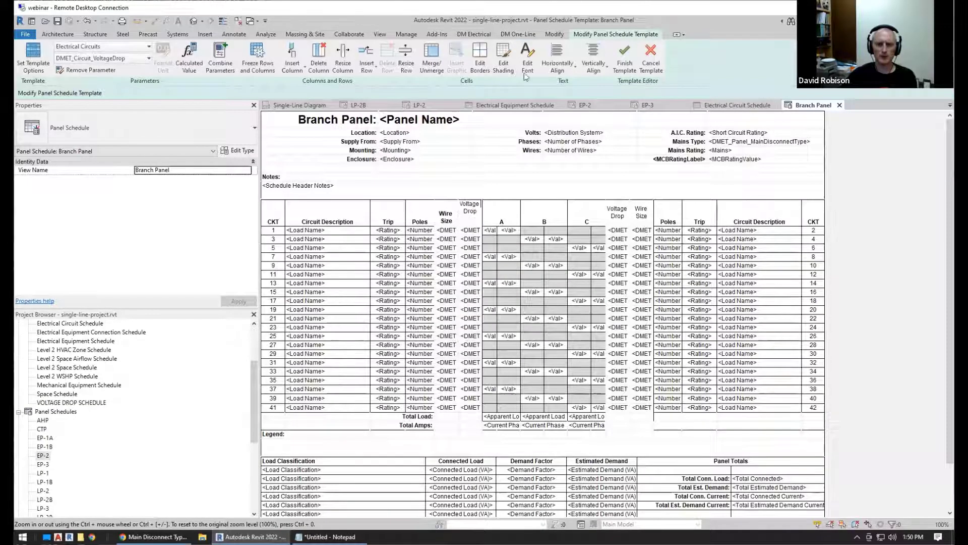
left_click(528, 56)
left_click(451, 279)
left_click(476, 340)
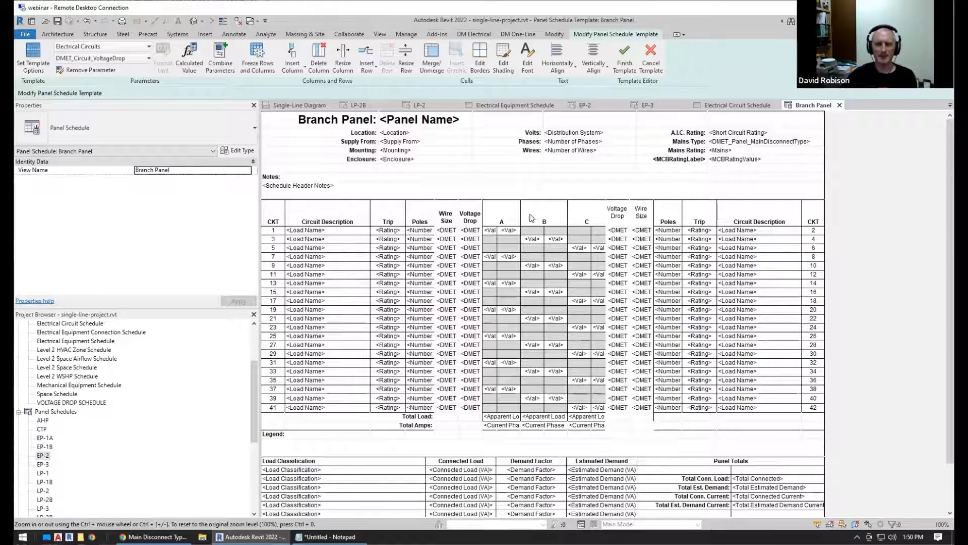
Bottom-align and bold the Voltage Drop and Wire Size headings on the even-circuit side.
left_click(621, 207)
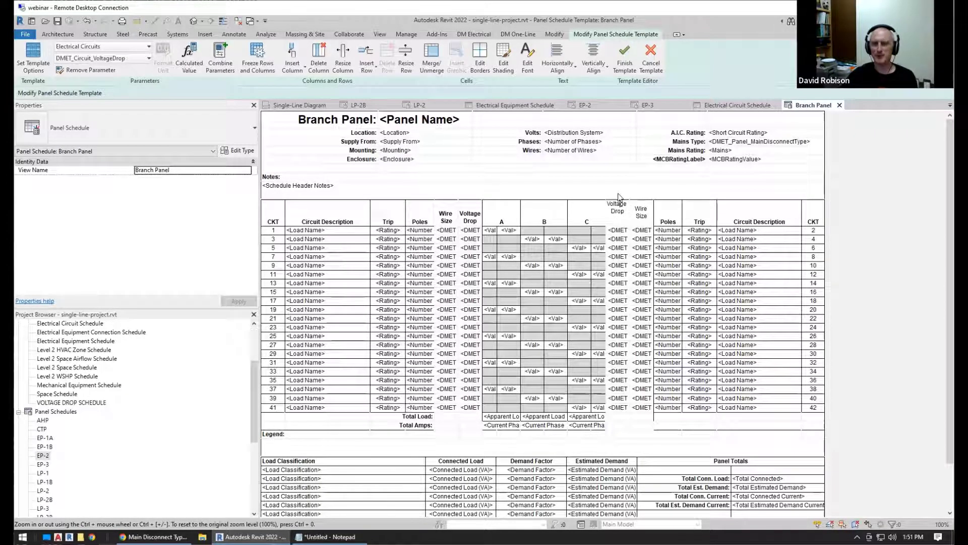
left_click(594, 59)
left_click(605, 125)
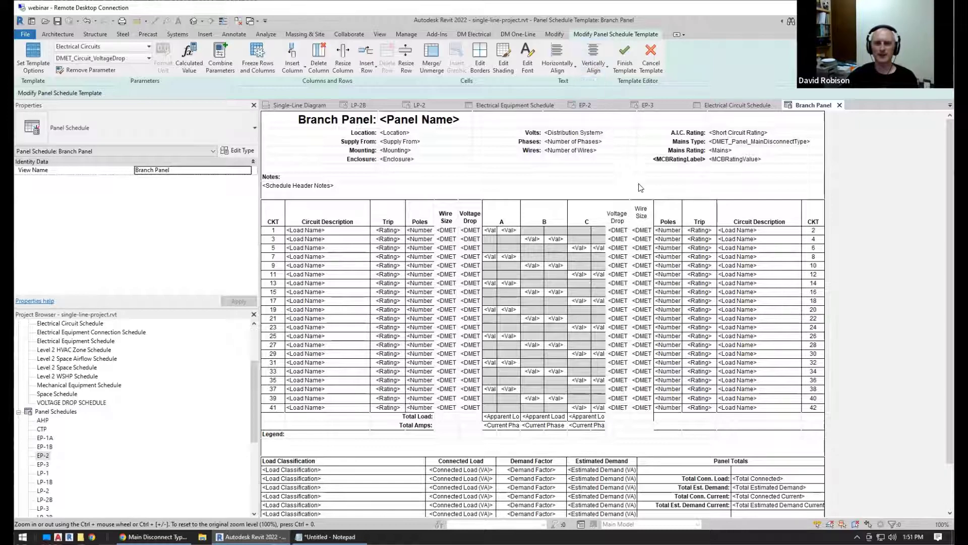
left_click(528, 55)
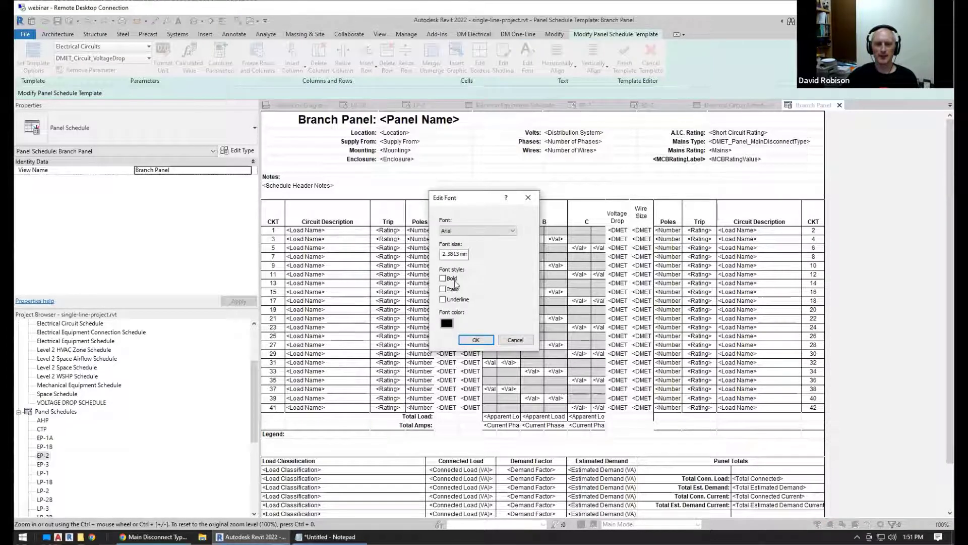
left_click(474, 339)
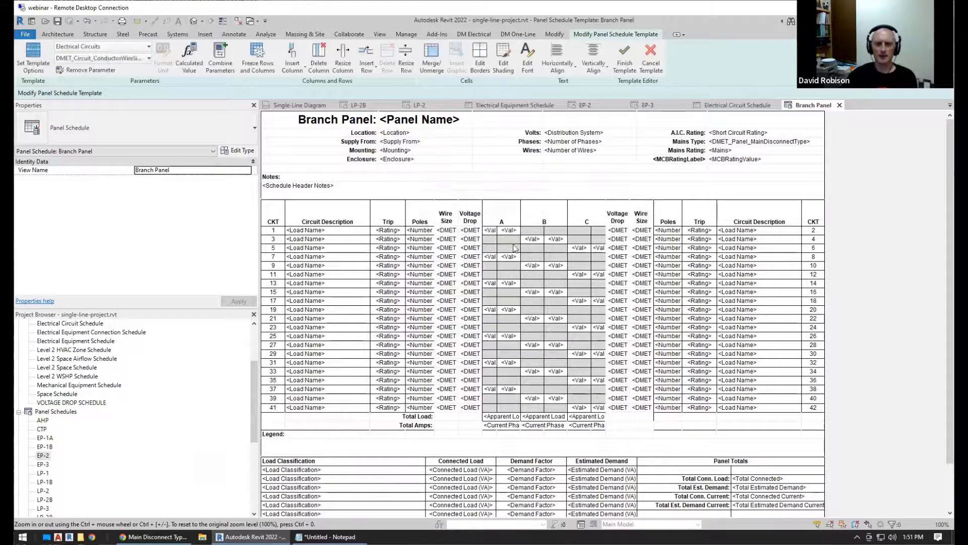
Apply <Thin Lines> outside and inside borders to the Wire Size and Voltage Drop columns on the odd-circuit side.
left_click_drag(448, 213, 468, 404)
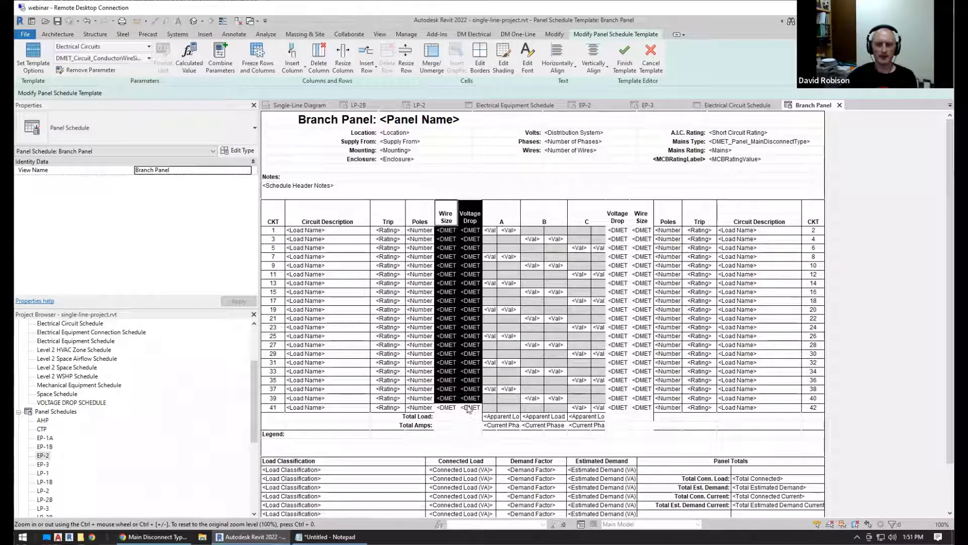
left_click_drag(447, 214, 472, 411)
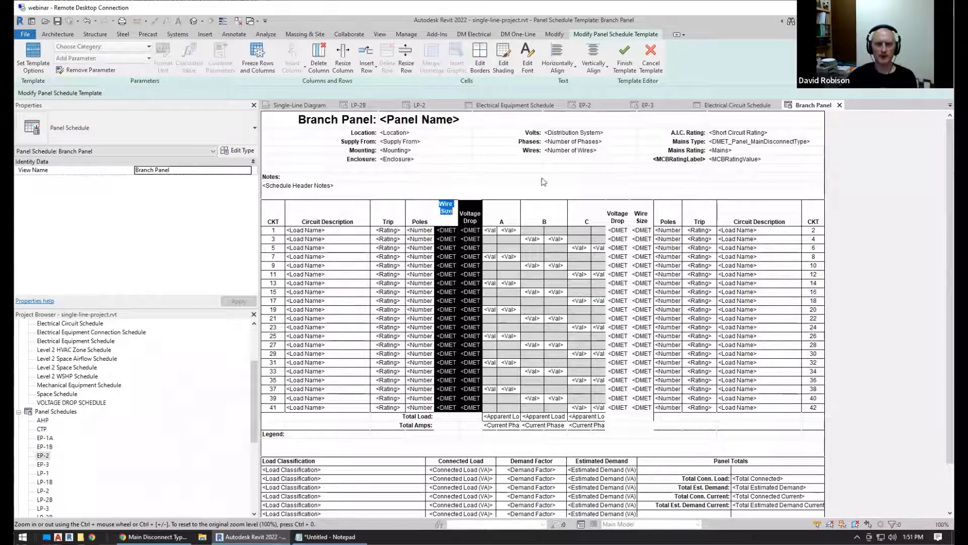
left_click(480, 63)
left_click(528, 218)
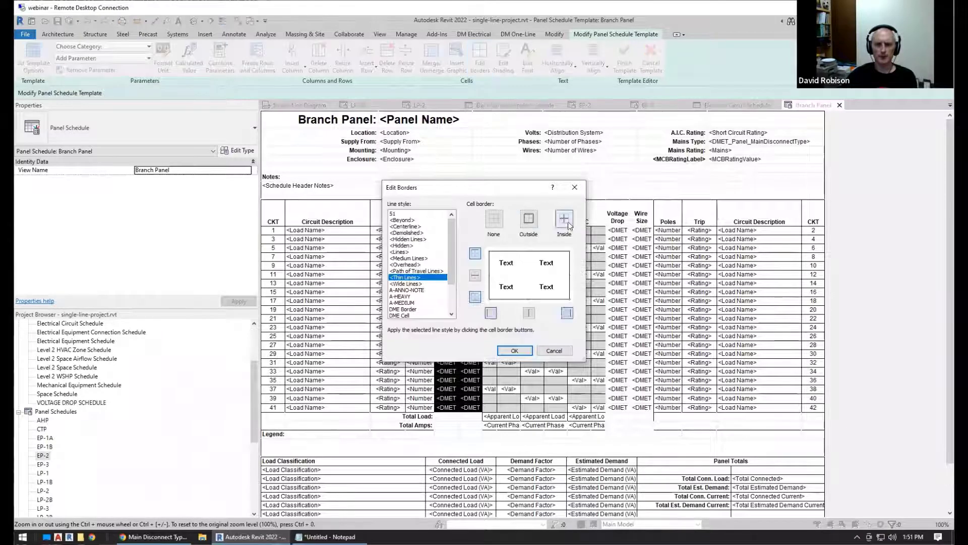
left_click(564, 219)
left_click(514, 350)
Apply outside and inside borders to the Voltage Drop and Wire Size columns on the even-circuit side.
left_click_drag(647, 322, 643, 409)
left_click(480, 62)
left_click(529, 219)
left_click(564, 220)
left_click(524, 350)
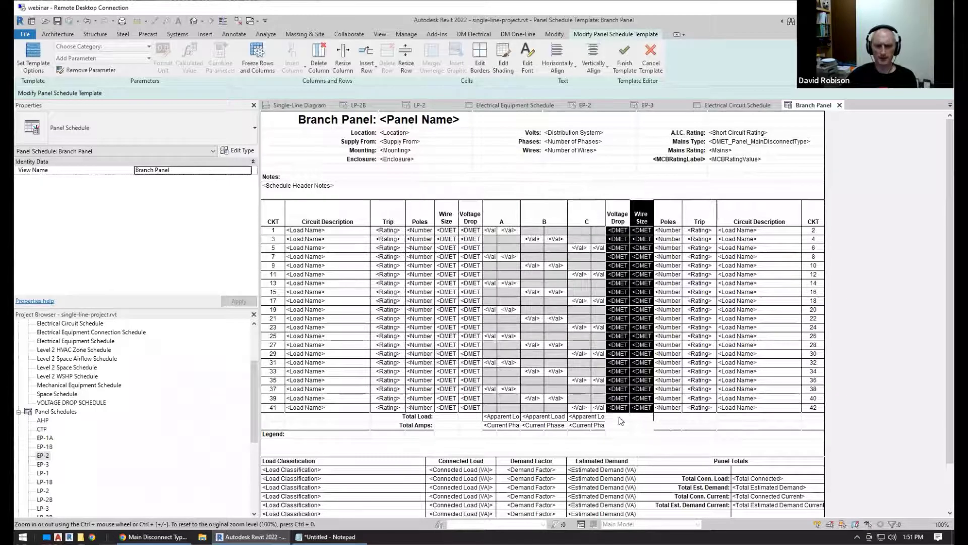
key("Escape")
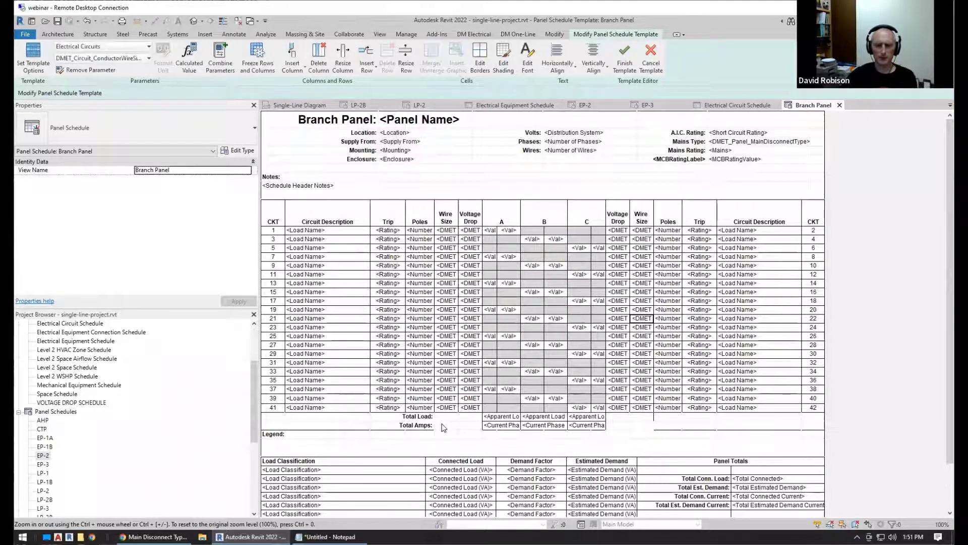
Adjust the borders of the blank Total Load and Total Amps cells below the Wire Size and Voltage Drop columns on both sides.
left_click(469, 425)
left_click(527, 63)
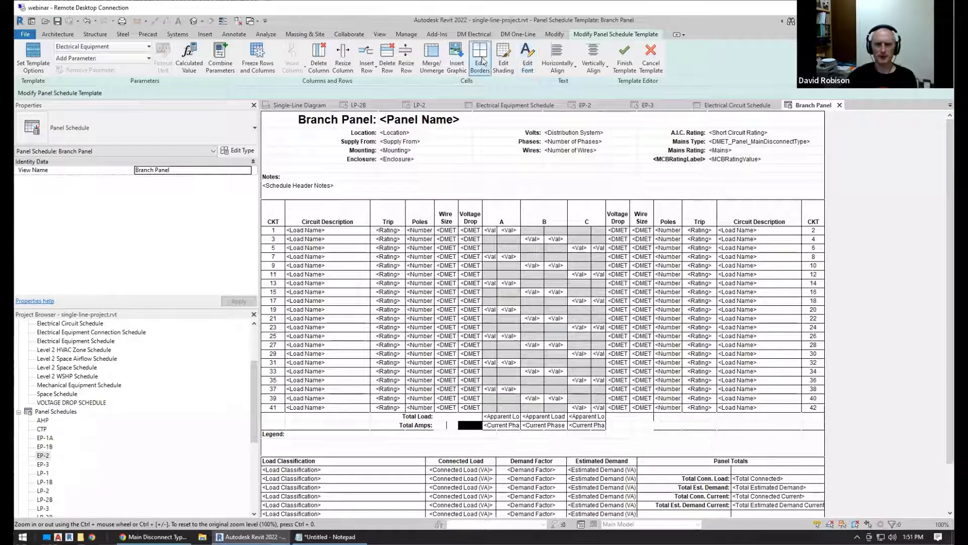
left_click(525, 348)
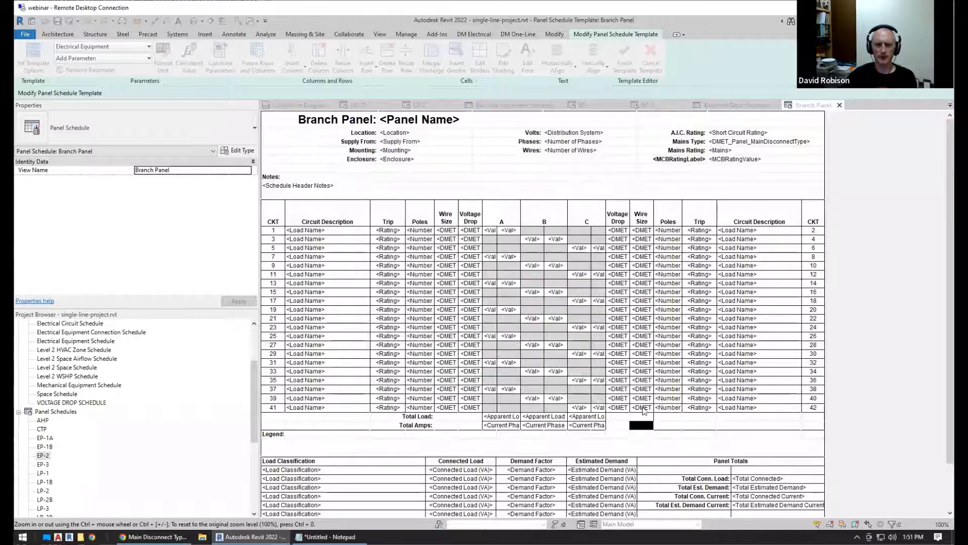
left_click(620, 371)
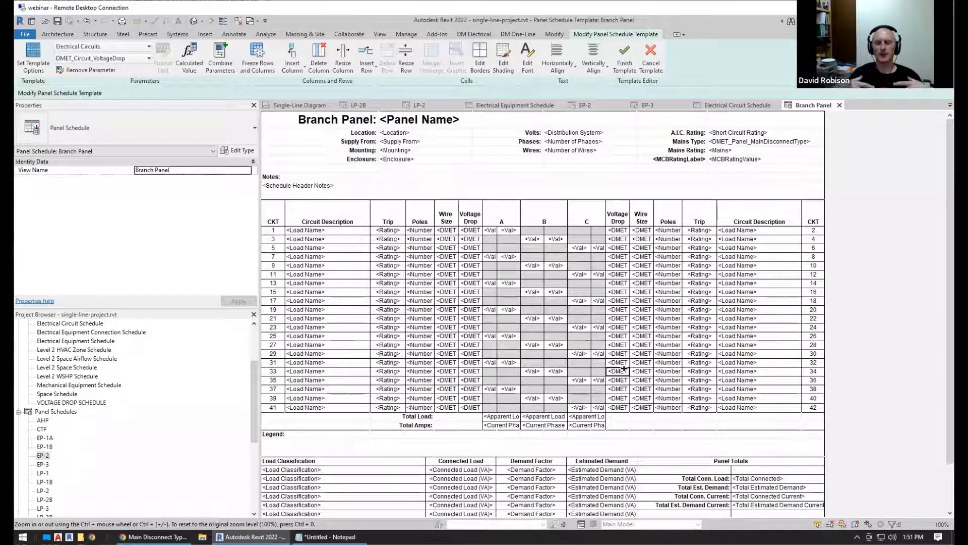
Finish editing the template and reapply Branch Panel (Default) to the EP-2 panel schedule.
left_click(624, 56)
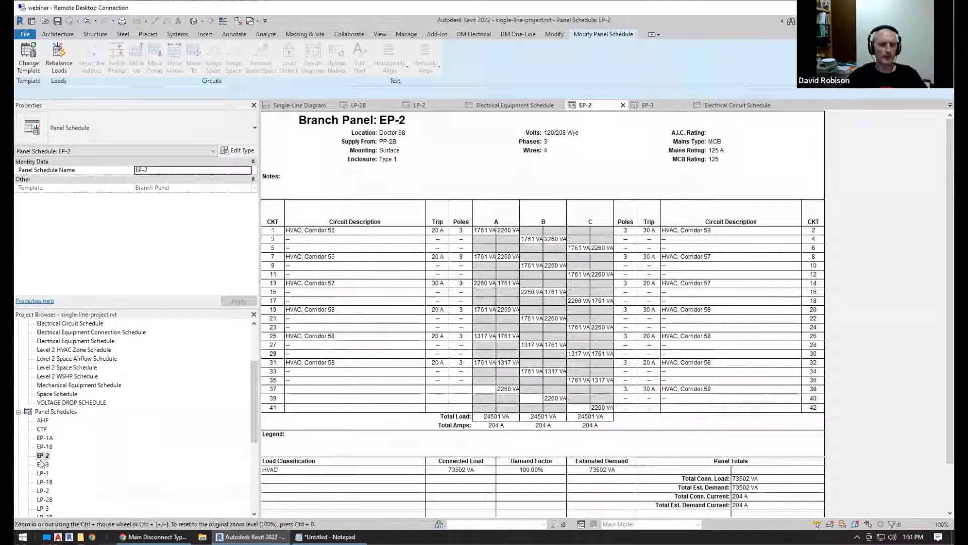
right_click(43, 455)
left_click(87, 295)
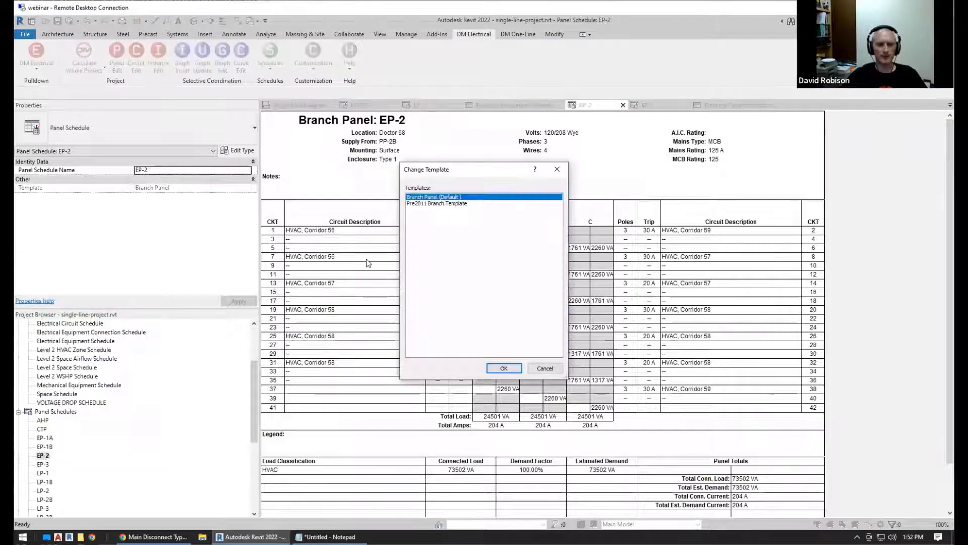
left_click(502, 368)
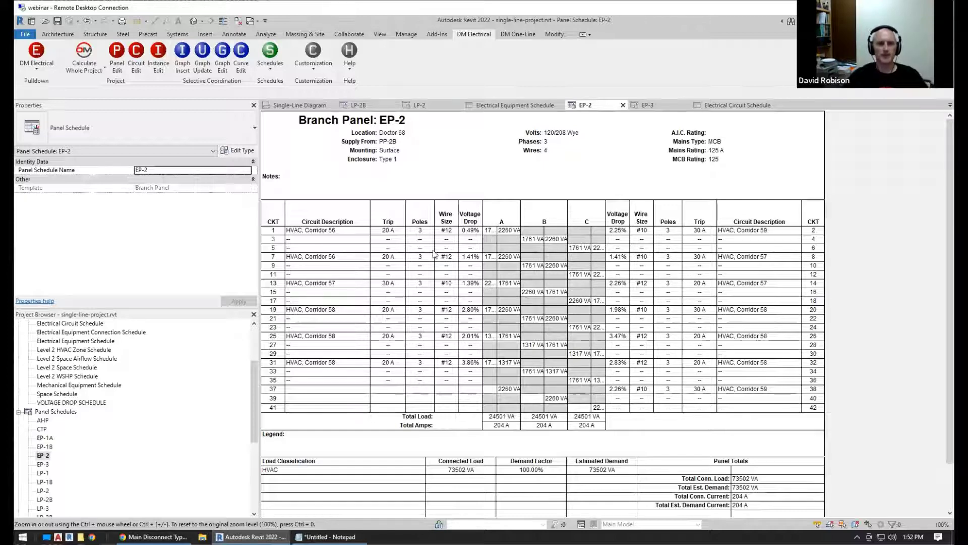
Override the conductor of EP-2 circuit 1 with the 25 / #10 / 30 A wire size in Circuit Edit.
left_click(350, 232)
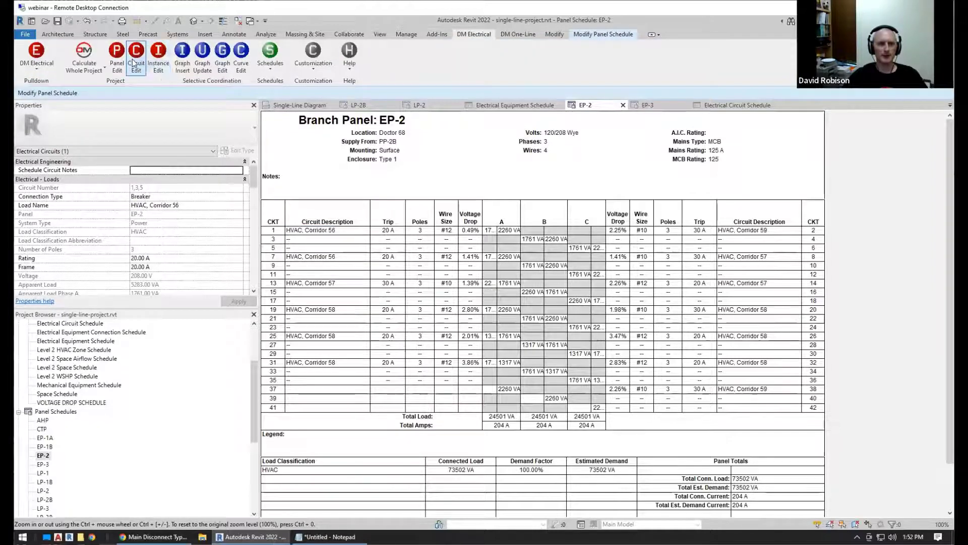
left_click(153, 58)
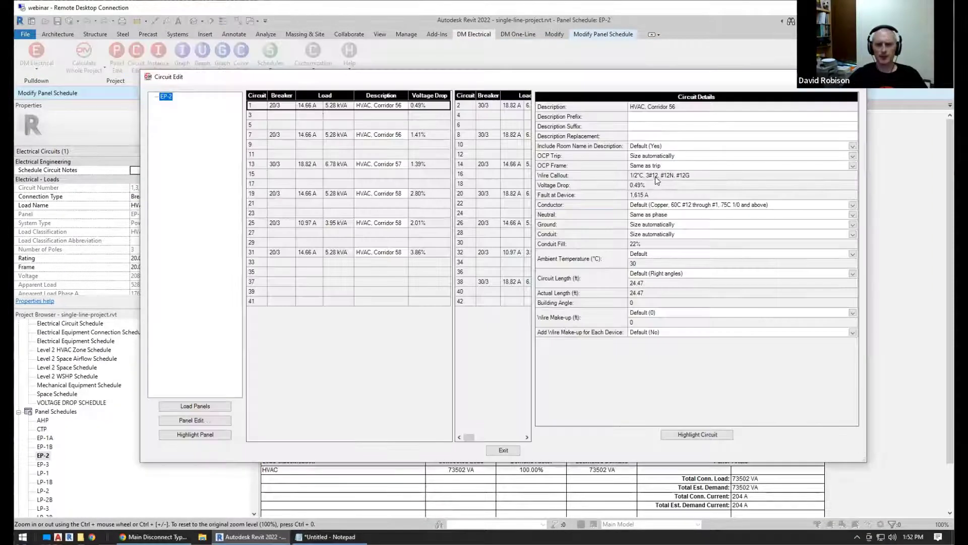
left_click(665, 206)
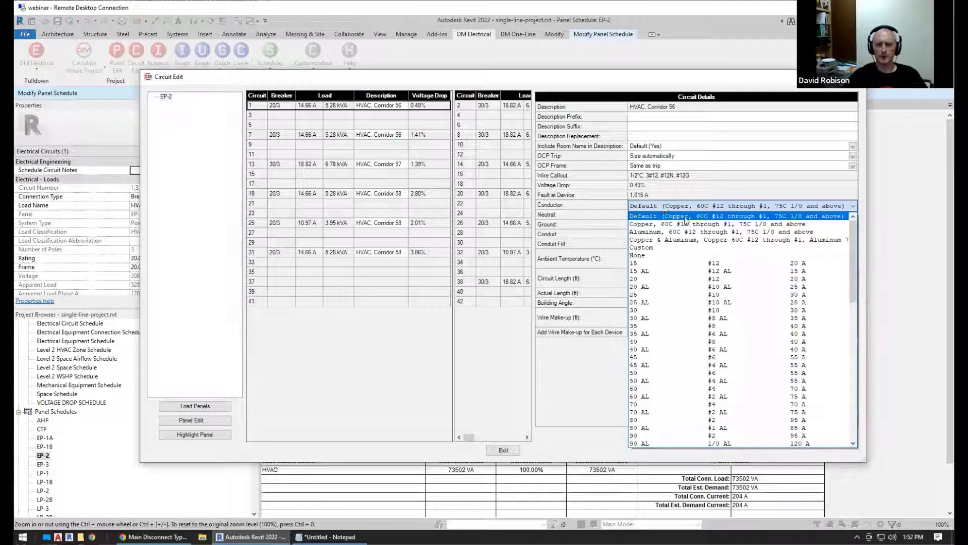
left_click(699, 296)
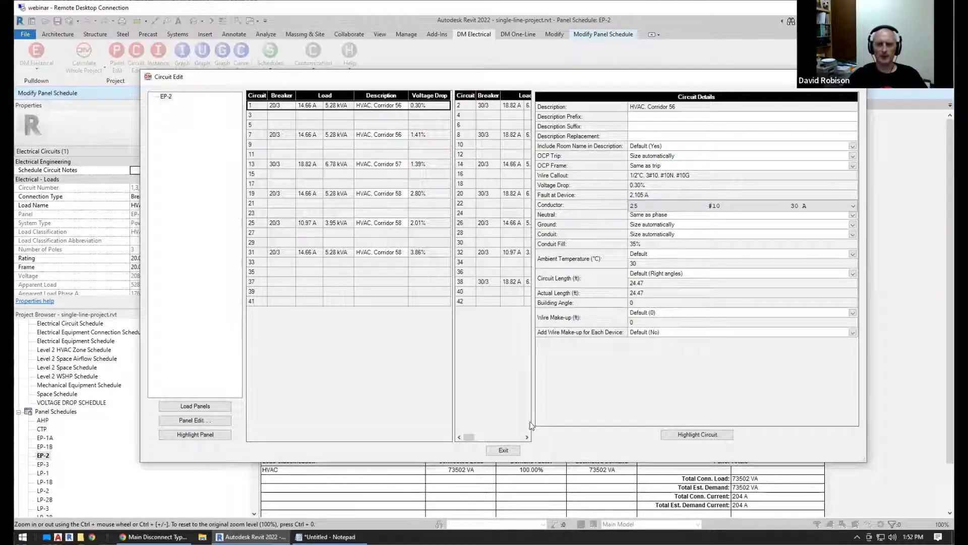
left_click(509, 451)
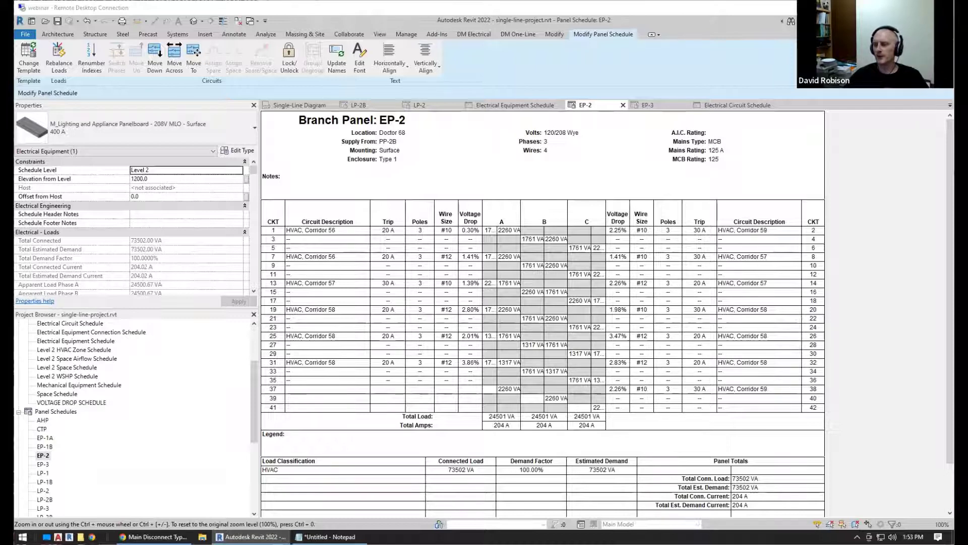
Check the DMET conductor wire size and conduit size parameters in the Electrical Circuit Schedule.
left_click(734, 108)
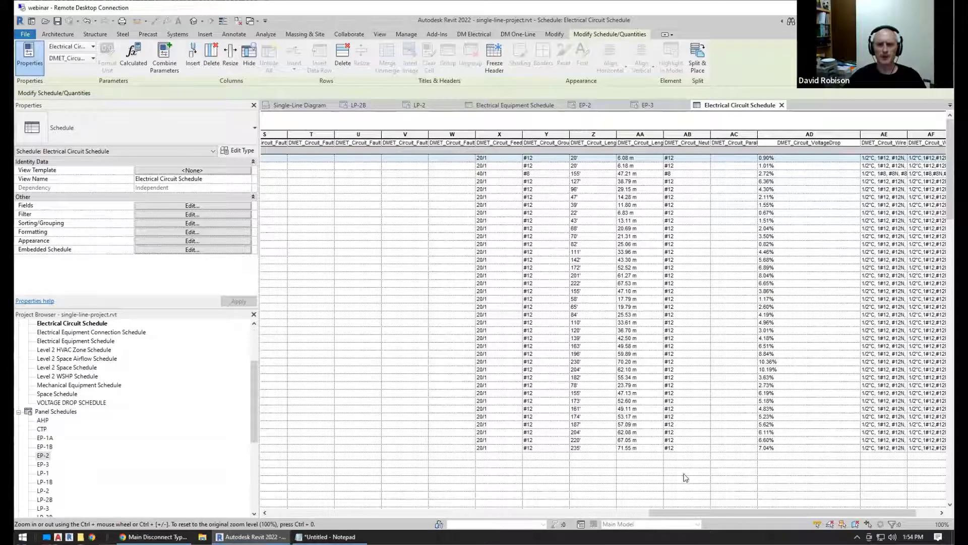
left_click_drag(683, 512, 576, 511)
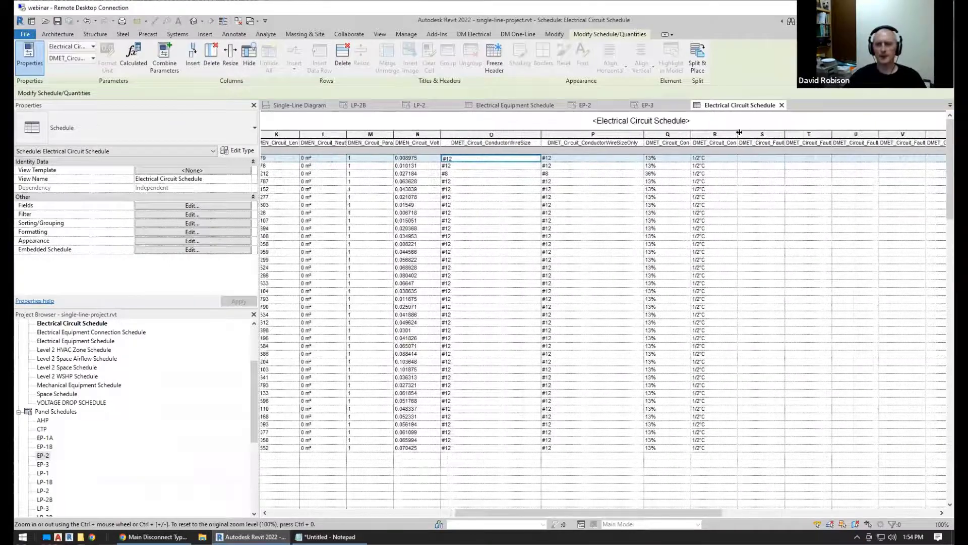
left_click_drag(781, 133, 781, 134)
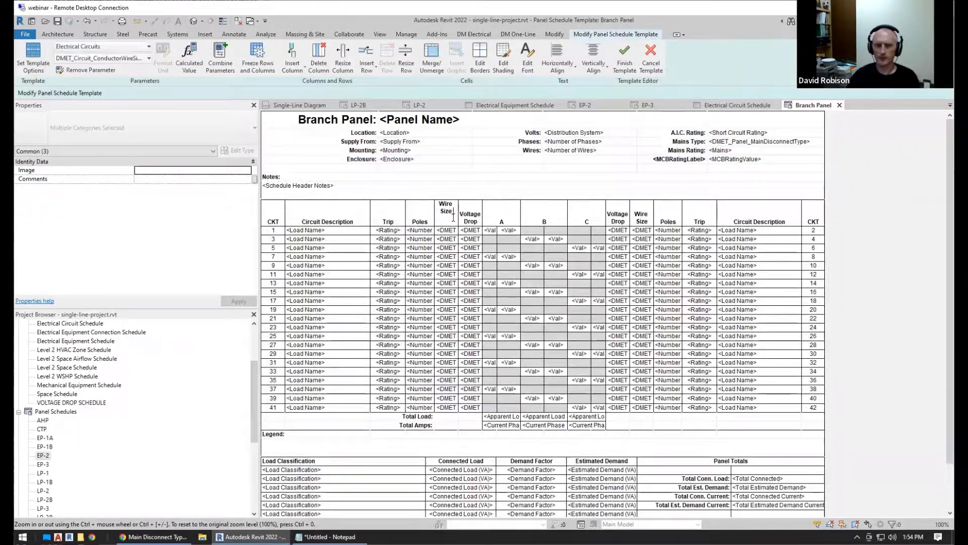
Extend the Branch Panel template's Wire Size header to "Wire Size / Conduit" and combine DMET_Circuit_ConductorWireSize with DMET_Circuit_ConduitSize in the column's circuit cells.
type("/ Conduit")
key("Return")
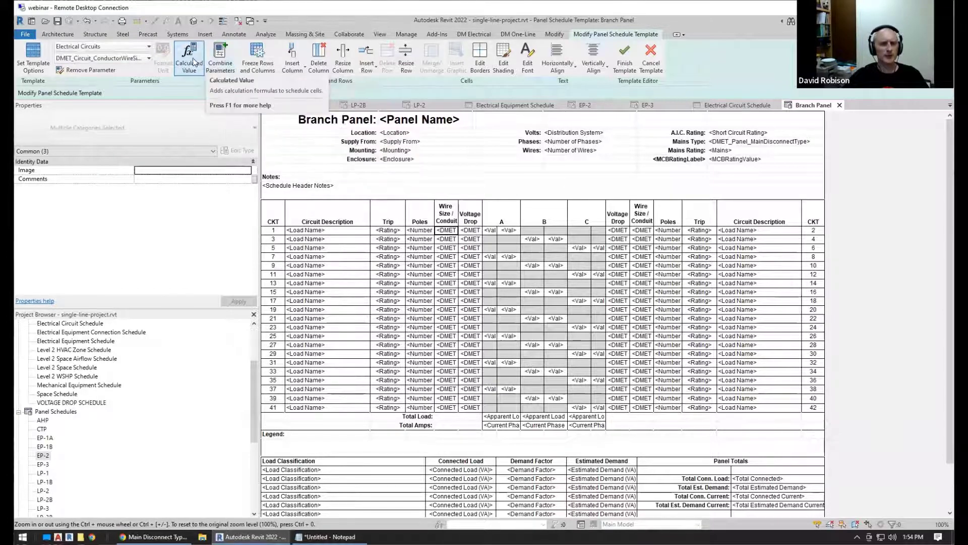
left_click(214, 60)
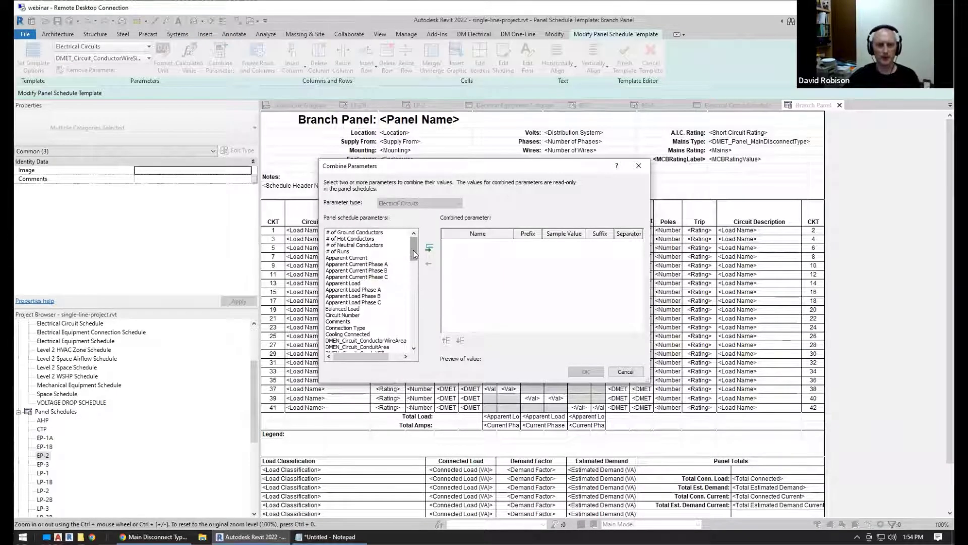
left_click_drag(413, 253, 416, 286)
left_click(364, 238)
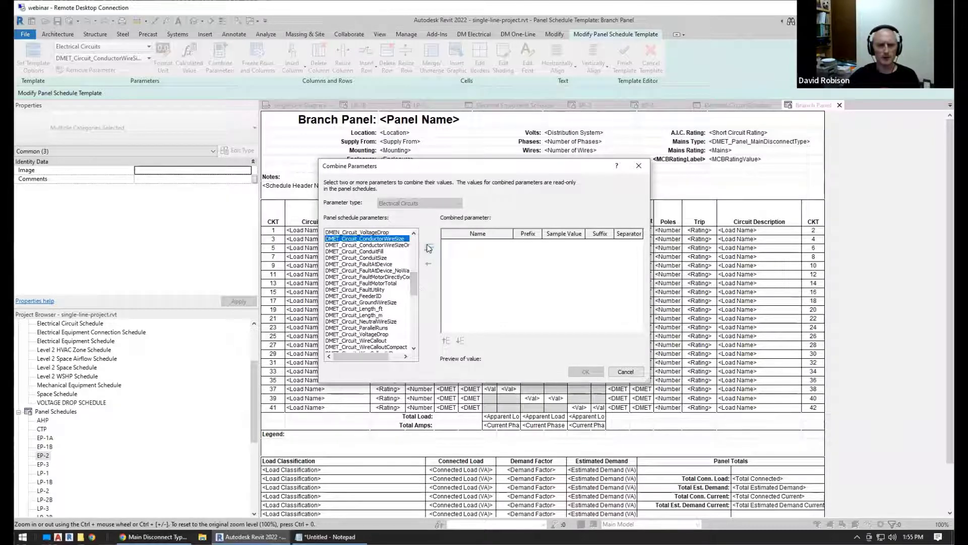
left_click(428, 248)
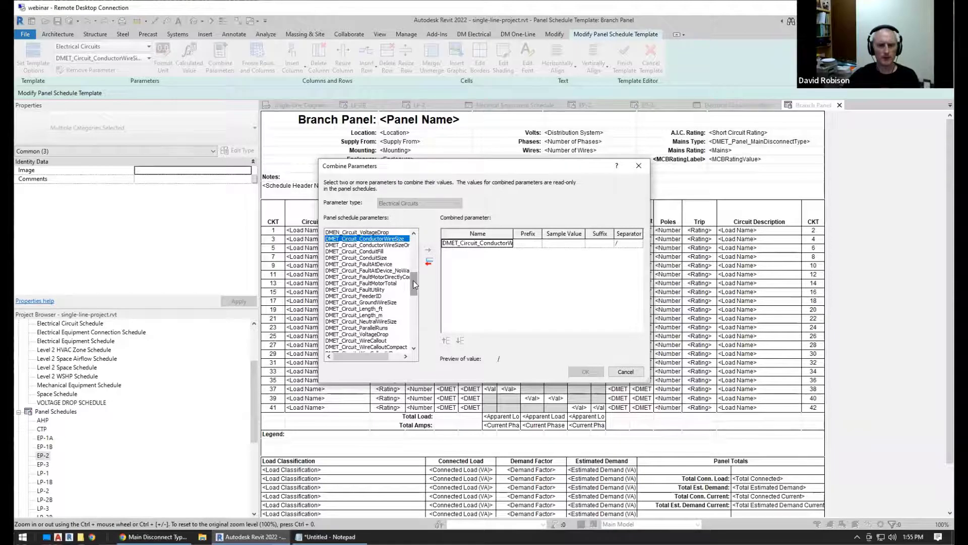
left_click(383, 258)
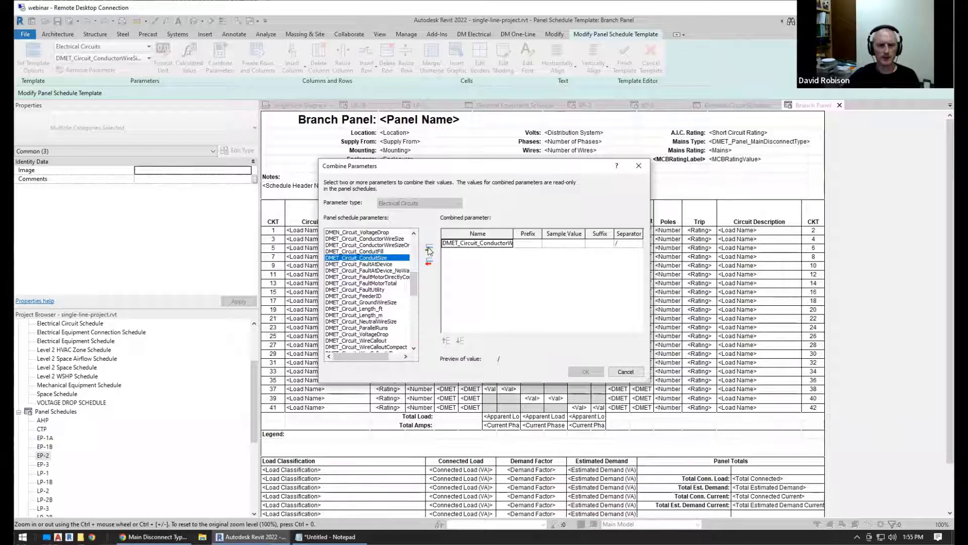
left_click(429, 248)
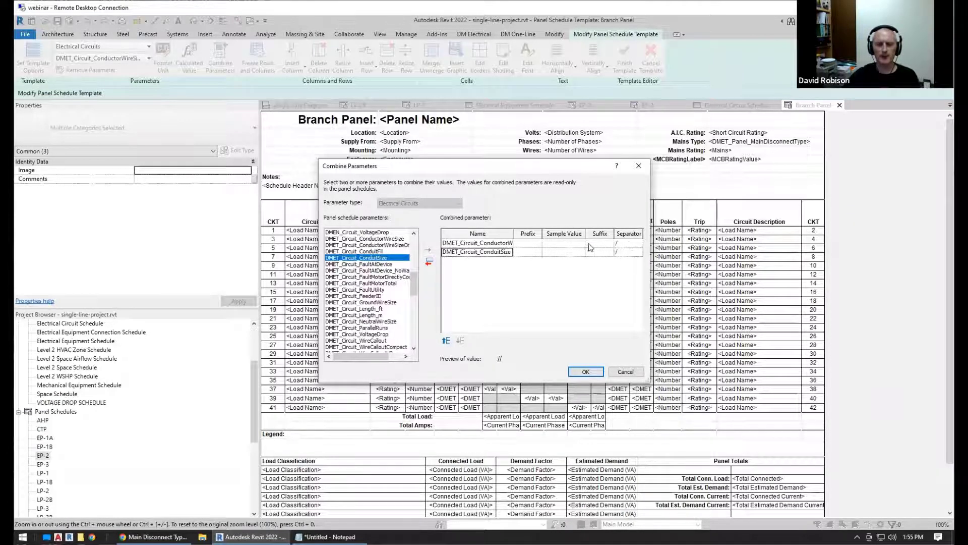
Clear the separator after DMET_Circuit_ConduitSize, set / after the conductor wire size, and accept the combined parameter.
left_click(625, 251)
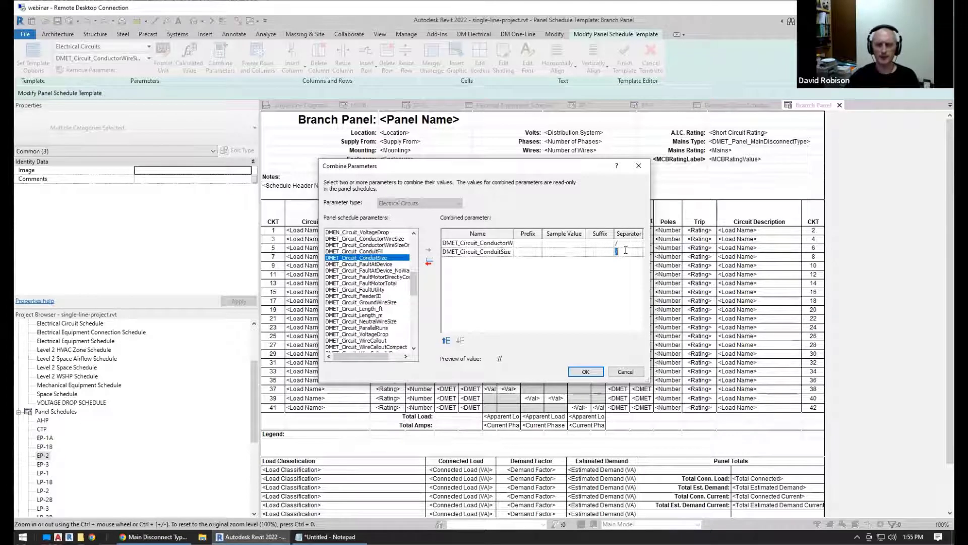
key("Delete")
left_click(624, 243)
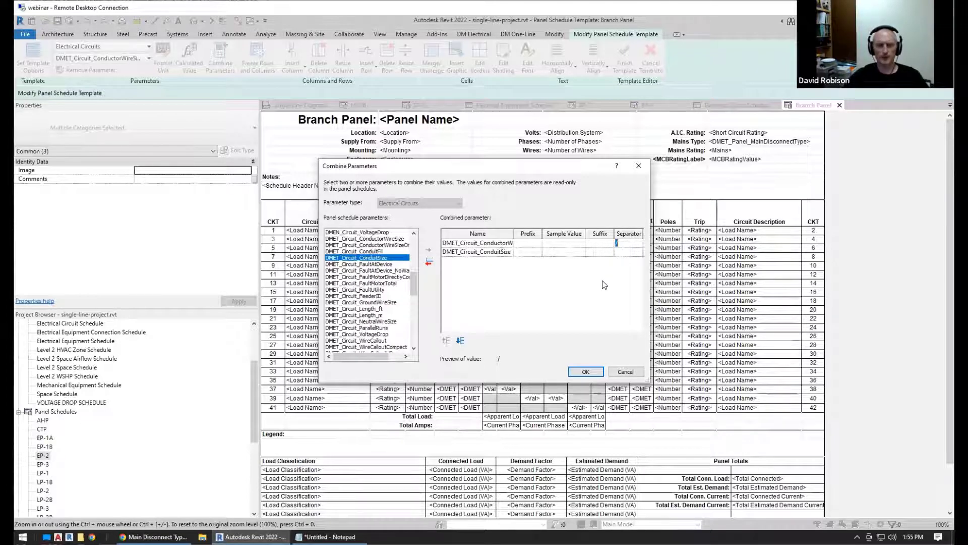
type("/")
left_click(585, 372)
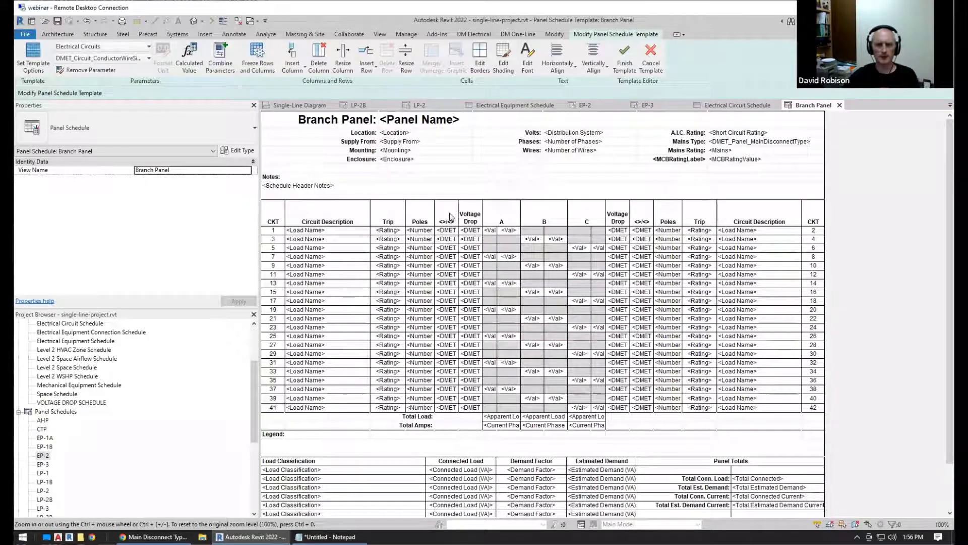
Finish the template with the combined wire and conduit parameter, and reapply Branch Panel (Default) to EP-2.
left_click(624, 57)
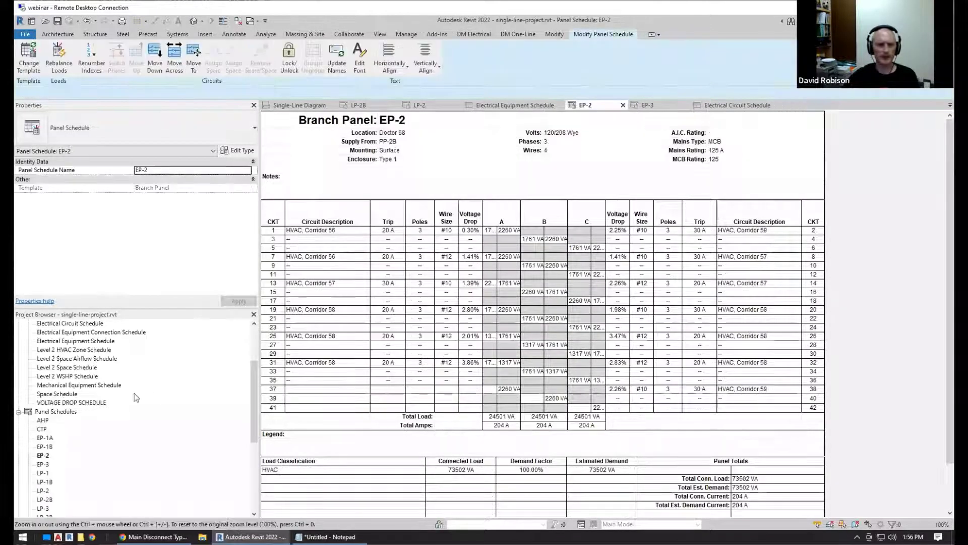
right_click(44, 459)
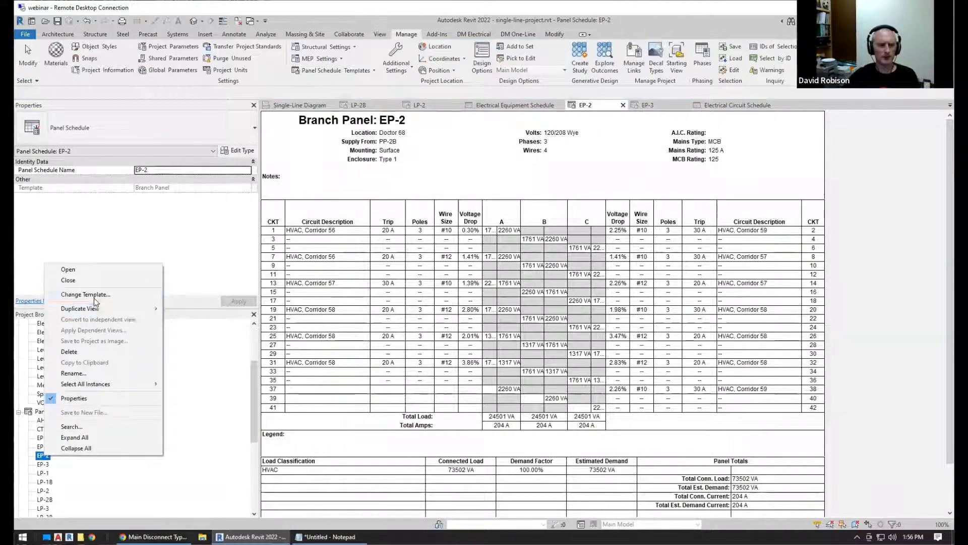
left_click(81, 295)
left_click(501, 368)
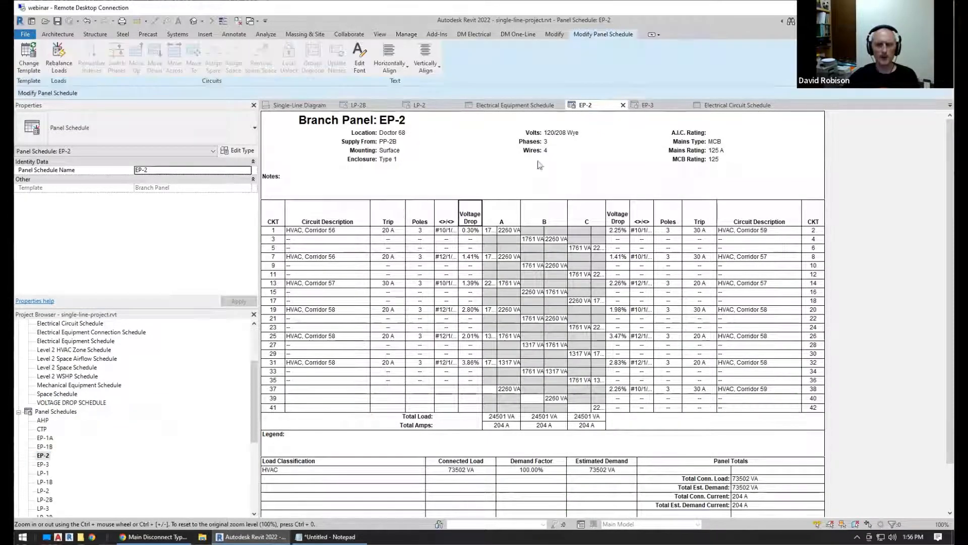
left_click(454, 231)
left_click(42, 455)
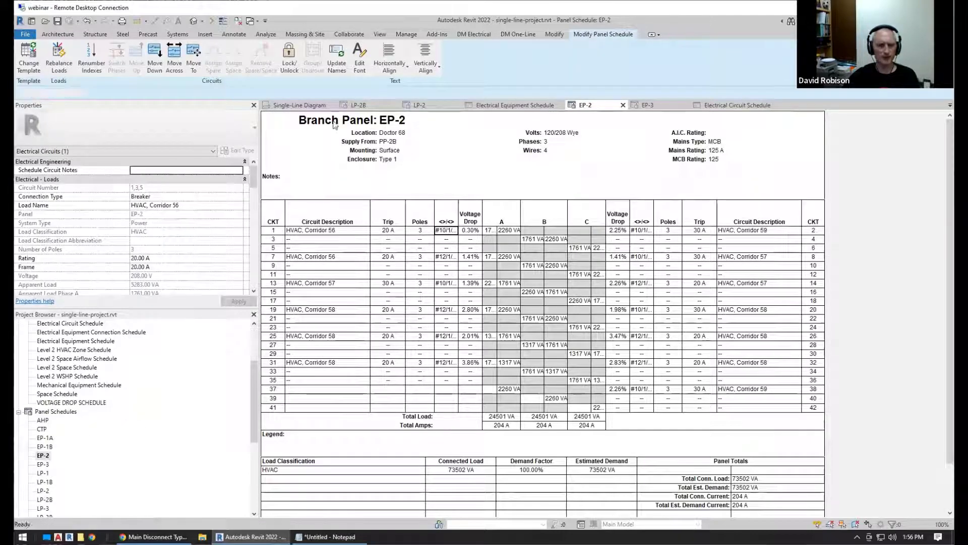
Title and widen the Wire Size / Conduit Size columns in the Branch Panel template, and reapply the template to EP-2.
left_click(334, 71)
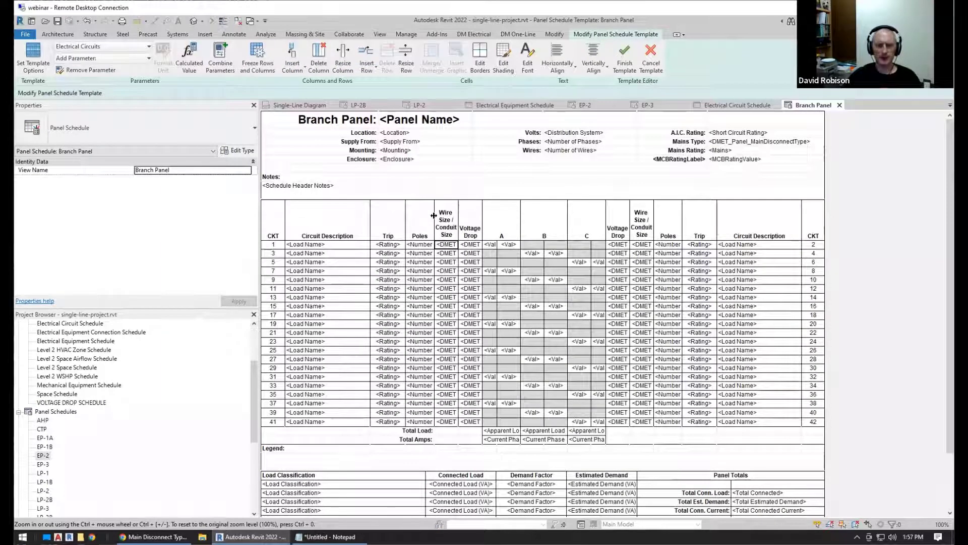
left_click_drag(359, 213, 465, 217)
double_click(44, 455)
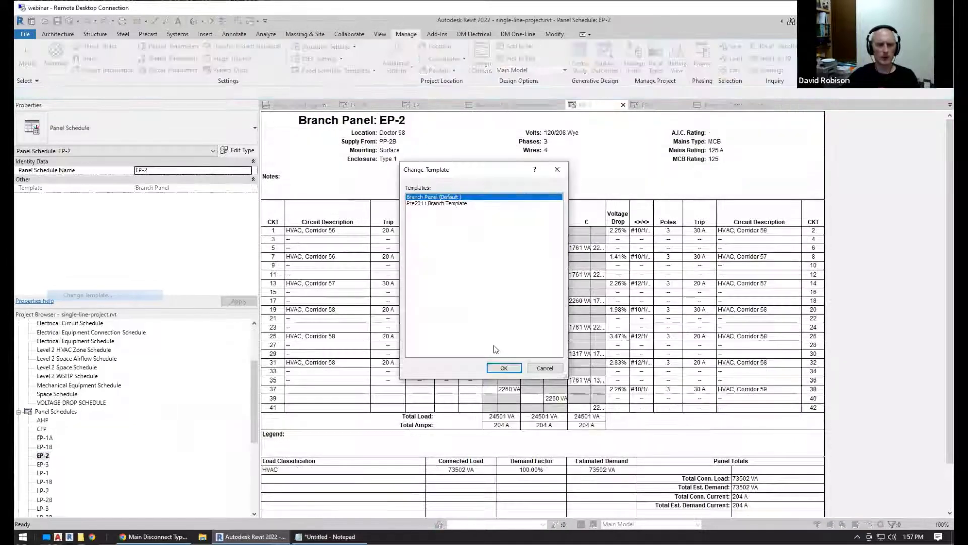
left_click(502, 367)
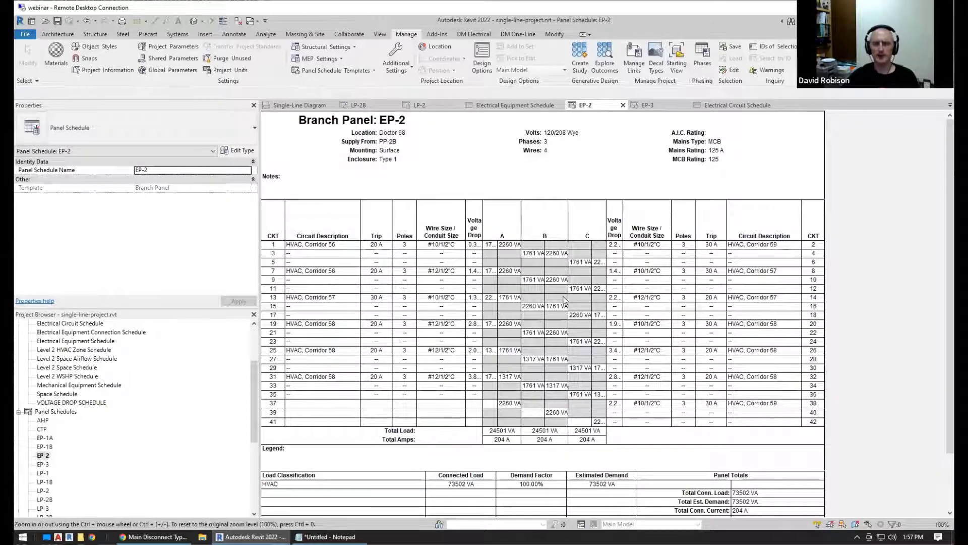